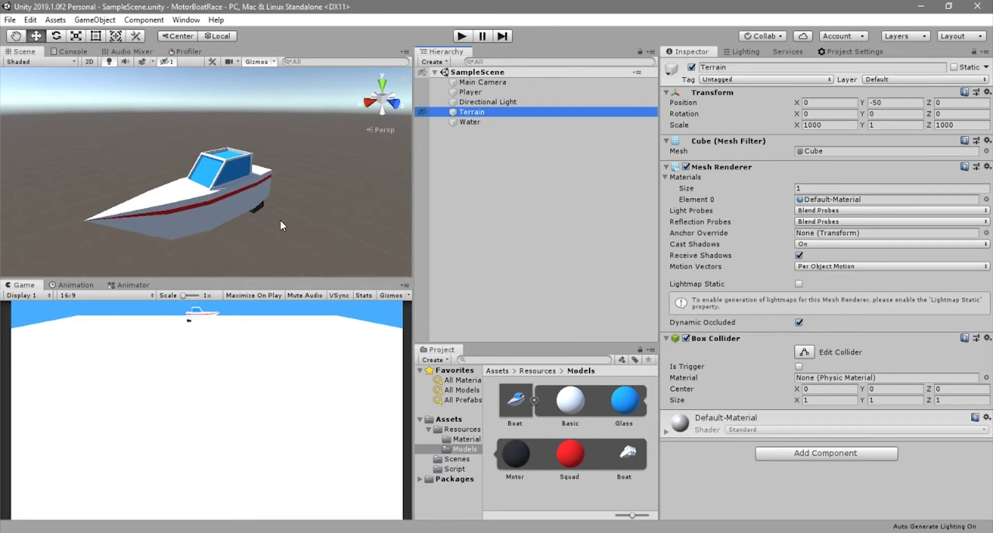
Add a Particle System effect as a child object of the Player boat.
{"action": "middle_click_drag", "start_coordinate": [281, 219], "coordinate": [275, 211]}
{"action": "left_click", "coordinate": [316, 160]}
{"action": "left_click", "coordinate": [470, 92]}
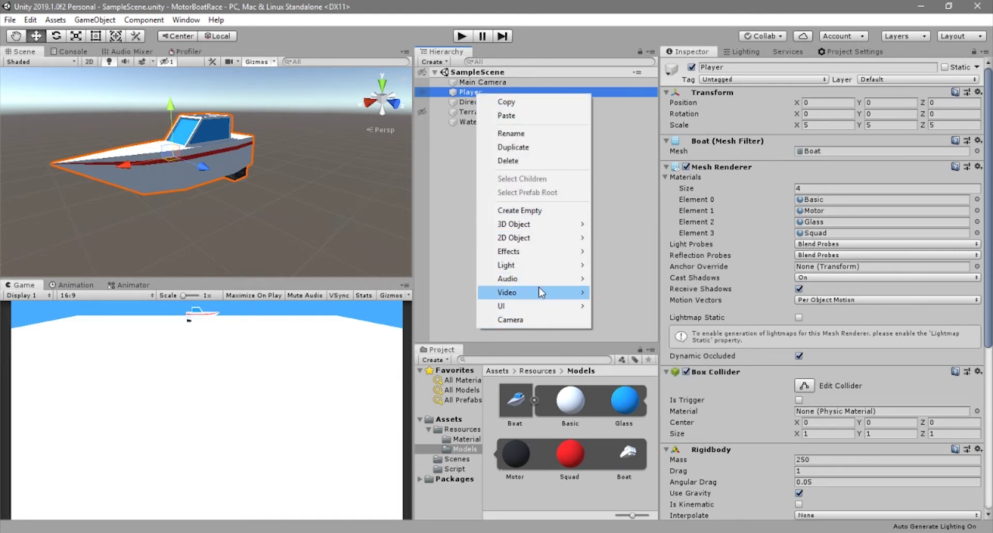
{"action": "mouse_move", "coordinate": [541, 255]}
{"action": "left_click", "coordinate": [666, 253]}
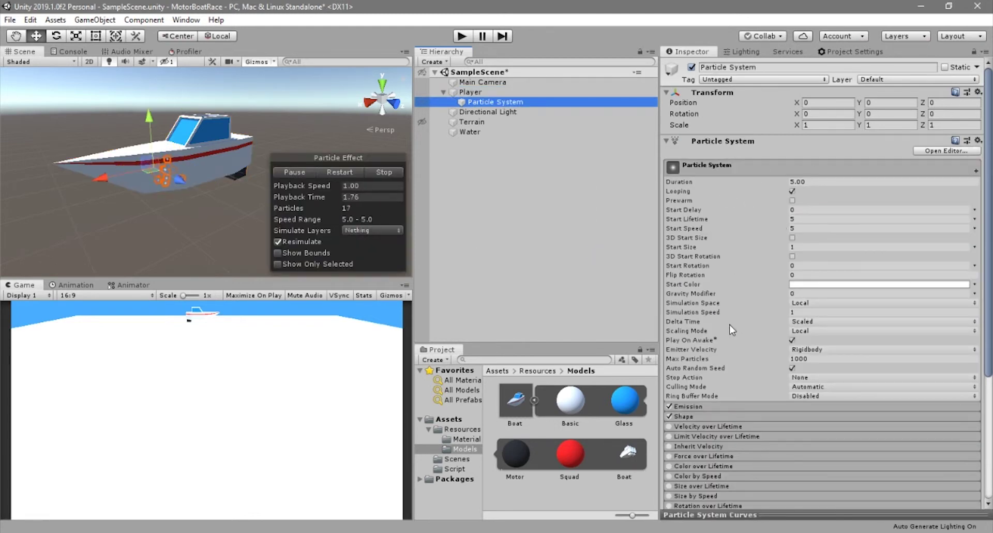
{"action": "scroll", "coordinate": [732, 330], "scroll_direction": "down", "scroll_amount": 3}
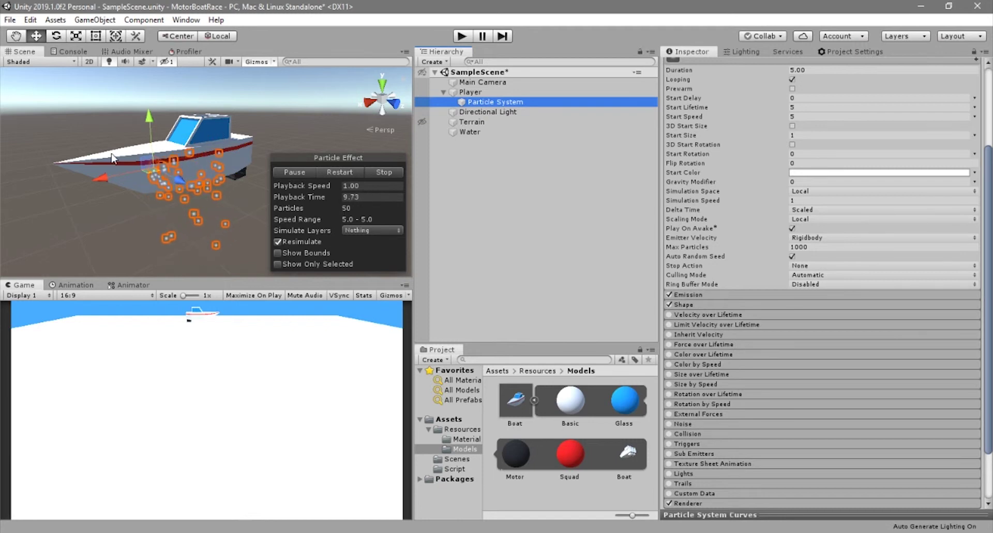
Move the particle system from the middle of the boat to the motor at the stern.
{"action": "left_click_drag", "start_coordinate": [101, 177], "coordinate": [174, 165]}
{"action": "middle_click_drag", "start_coordinate": [177, 181], "coordinate": [89, 205]}
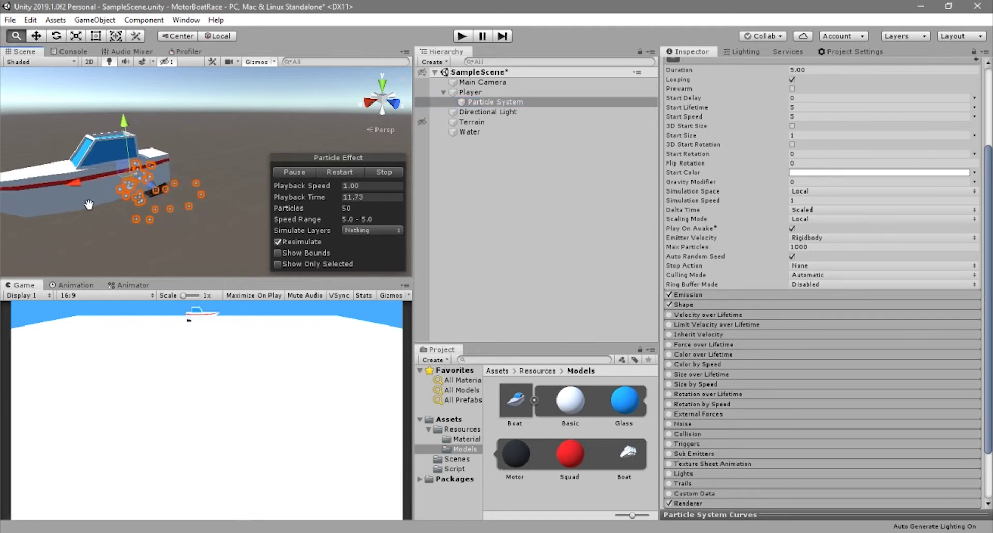
{"action": "scroll", "coordinate": [160, 179], "scroll_direction": "up", "scroll_amount": 5}
{"action": "middle_click_drag", "start_coordinate": [160, 179], "coordinate": [146, 190]}
{"action": "left_click_drag", "start_coordinate": [146, 191], "coordinate": [57, 202], "text": "alt"}
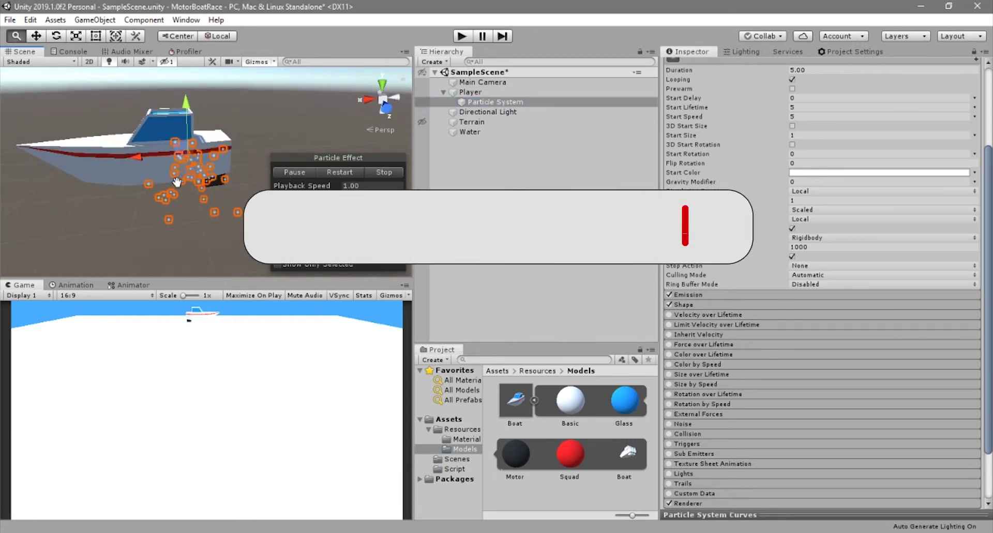
{"action": "middle_click_drag", "start_coordinate": [160, 148], "coordinate": [64, 161]}
{"action": "left_click_drag", "start_coordinate": [67, 175], "coordinate": [102, 172]}
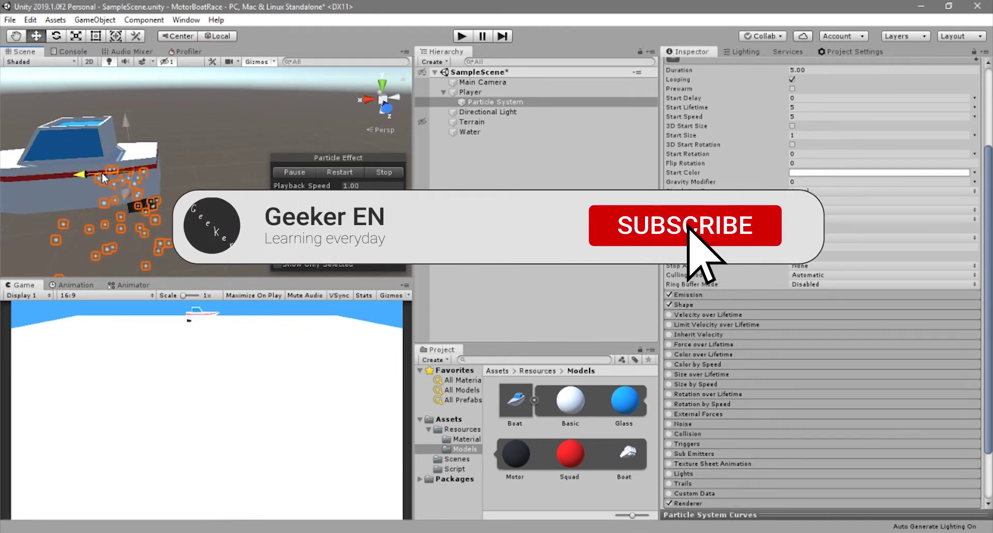
{"action": "left_click_drag", "start_coordinate": [133, 137], "coordinate": [135, 163]}
{"action": "middle_click_drag", "start_coordinate": [218, 174], "coordinate": [143, 210]}
{"action": "middle_click_drag", "start_coordinate": [148, 169], "coordinate": [145, 151]}
{"action": "left_click_drag", "start_coordinate": [45, 147], "coordinate": [47, 165]}
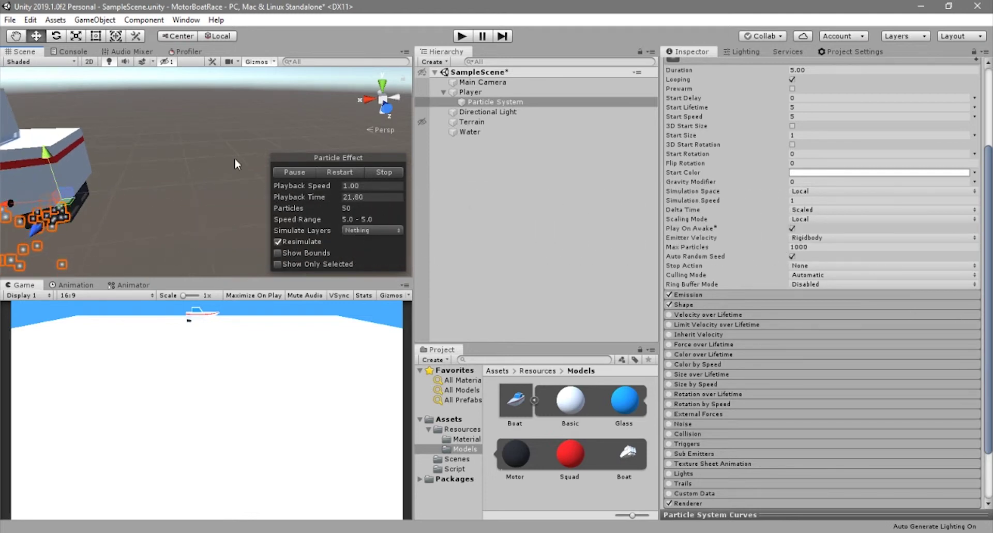
Fine-tune the particle system's placement behind the motor, at about X -5.89 and Y -1.23.
{"action": "right_click_drag", "start_coordinate": [235, 157], "coordinate": [296, 138]}
{"action": "left_click", "coordinate": [399, 106]}
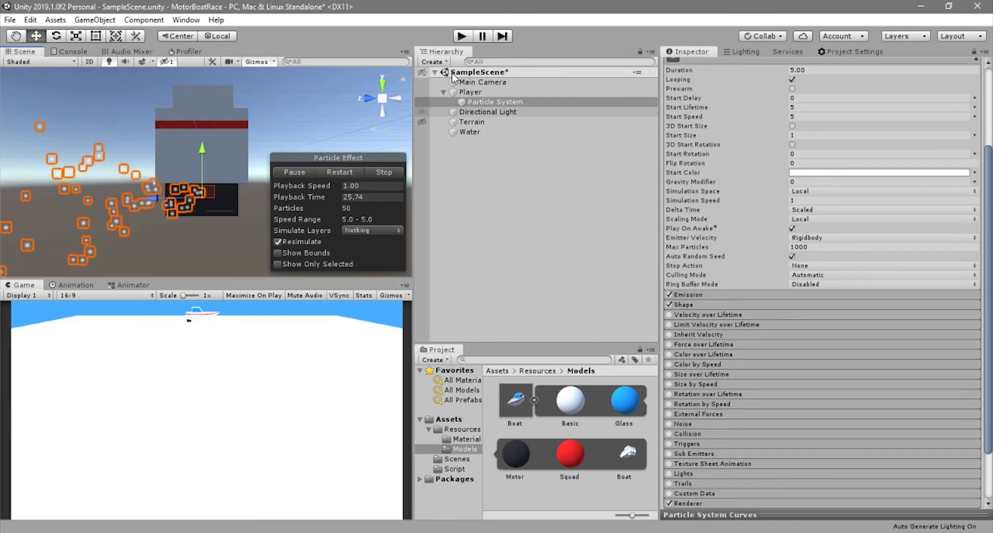
{"action": "left_click", "coordinate": [369, 99]}
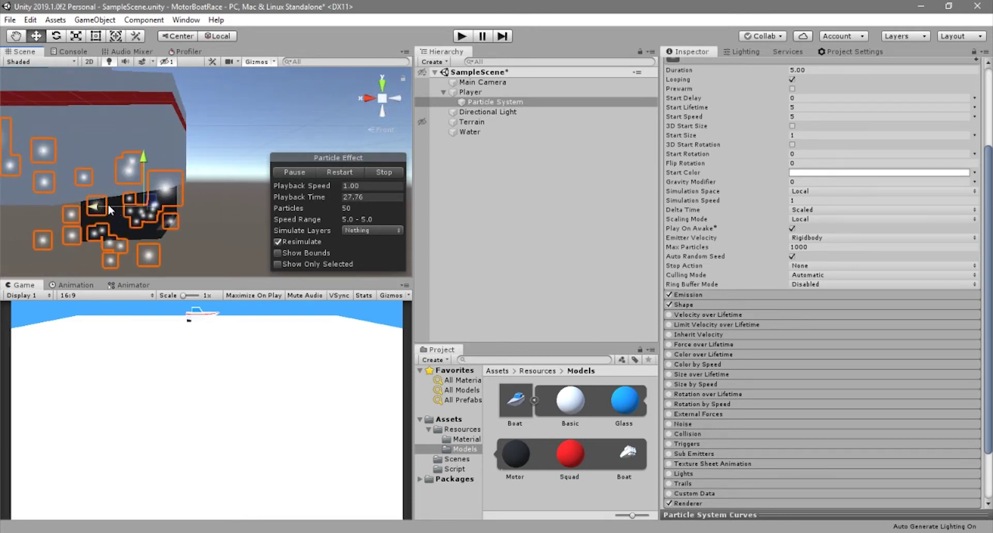
{"action": "left_click_drag", "start_coordinate": [107, 204], "coordinate": [123, 205]}
{"action": "scroll", "coordinate": [247, 212], "scroll_direction": "down", "scroll_amount": 3}
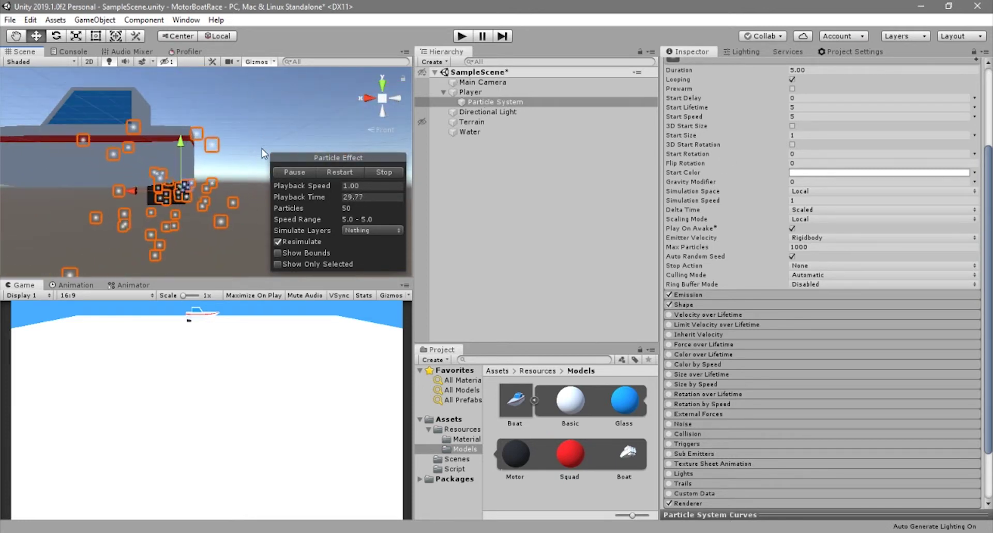
{"action": "middle_click_drag", "start_coordinate": [261, 148], "coordinate": [234, 194]}
{"action": "scroll", "coordinate": [234, 137], "scroll_direction": "down", "scroll_amount": 1}
{"action": "middle_click_drag", "start_coordinate": [235, 132], "coordinate": [243, 157]}
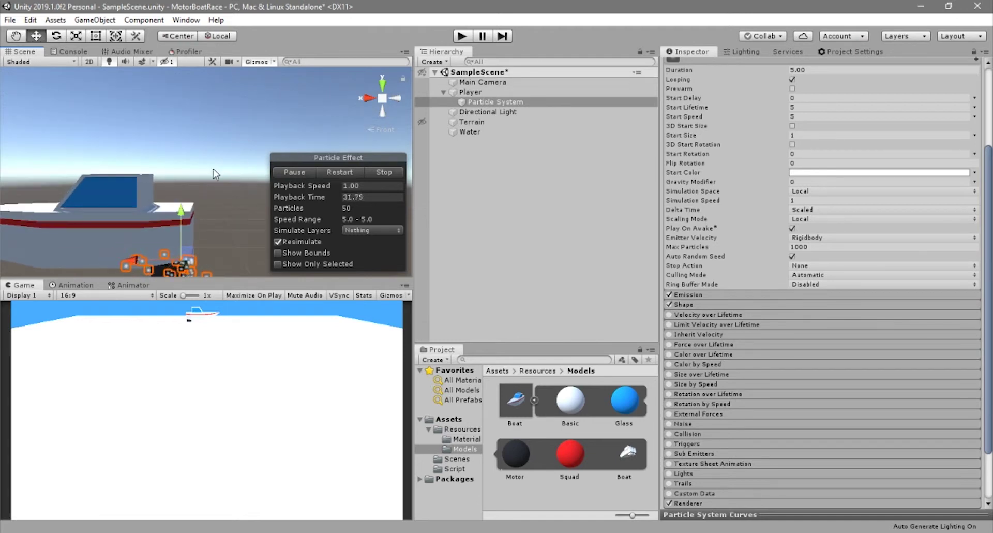
{"action": "right_click_drag", "start_coordinate": [245, 93], "coordinate": [247, 157]}
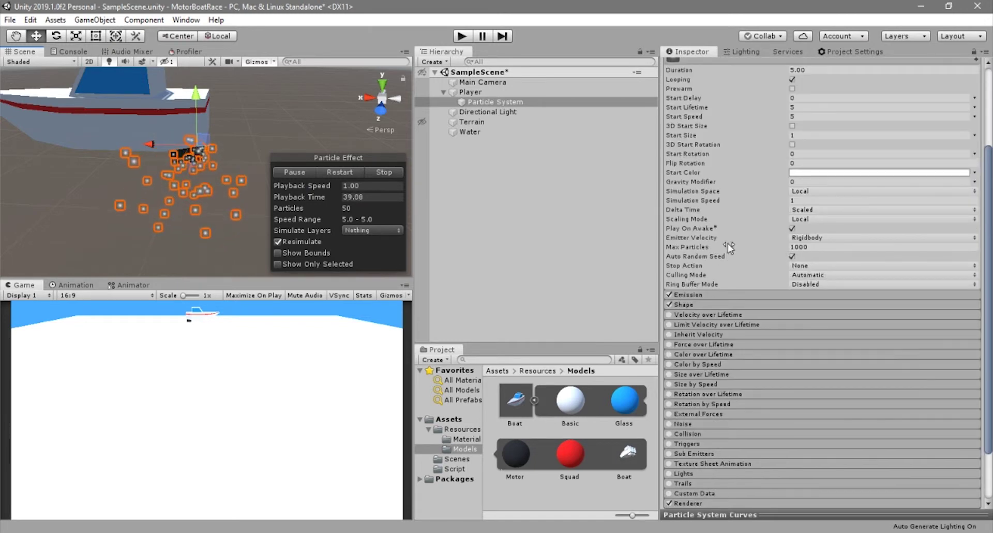
Set the particle system's Start Delay to 1.5 and save the scene.
{"action": "scroll", "coordinate": [727, 243], "scroll_direction": "up", "scroll_amount": 3}
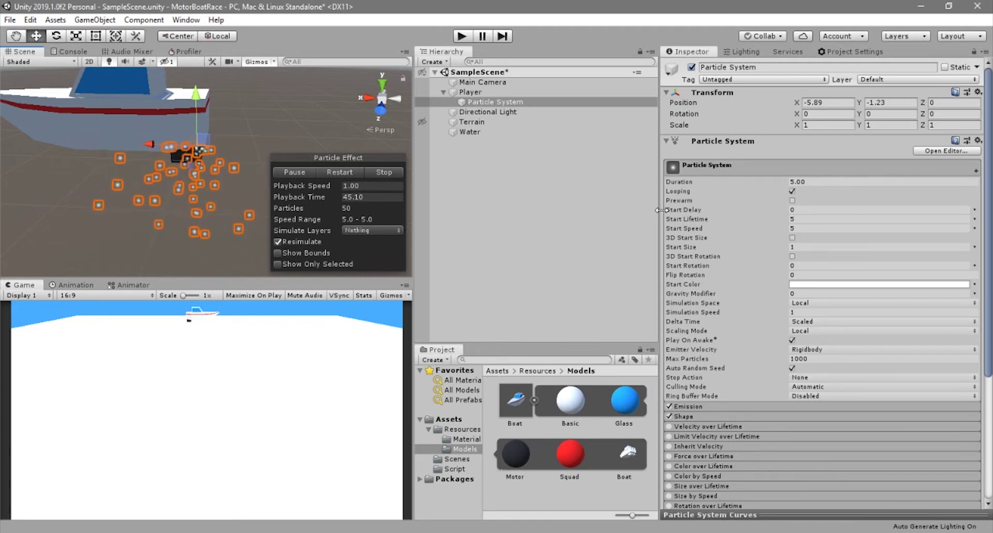
{"action": "left_click", "coordinate": [804, 209]}
{"action": "type", "text": "2"}
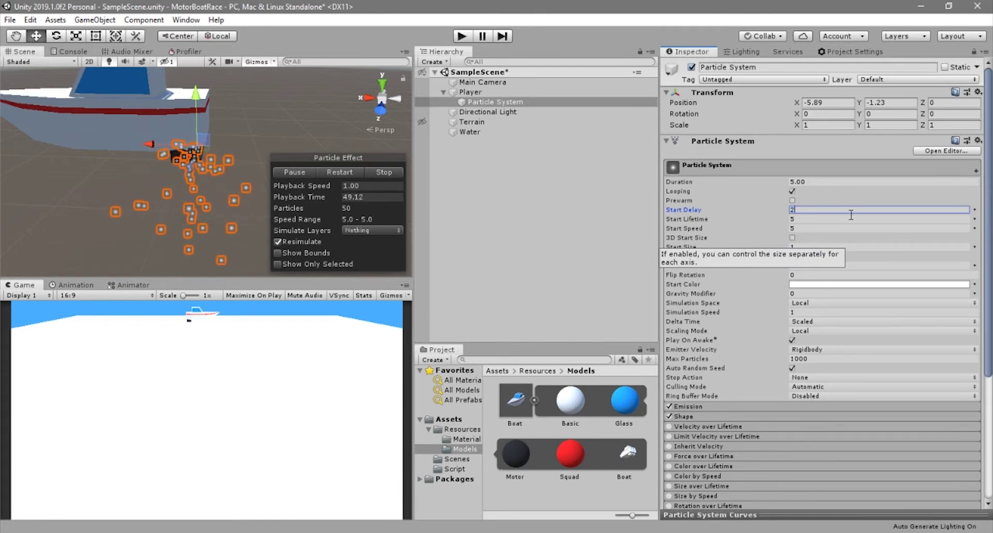
{"action": "key", "text": "BackSpace"}
{"action": "type", "text": "1.5"}
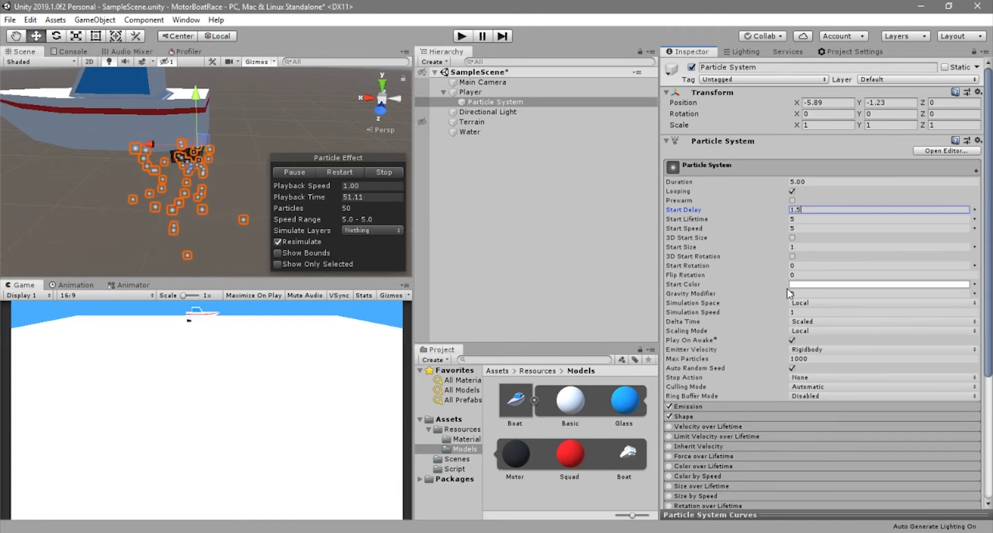
{"action": "key", "text": "ctrl+s"}
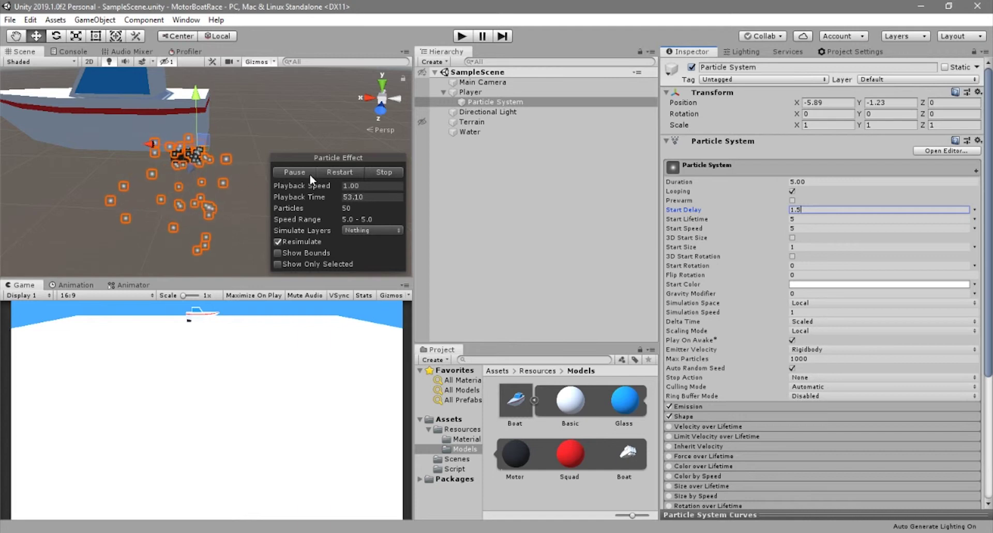
Replay the particle preview from the beginning, pause it, and set the Start Speed to 0.3.
{"action": "left_click", "coordinate": [389, 172]}
{"action": "left_click", "coordinate": [355, 172]}
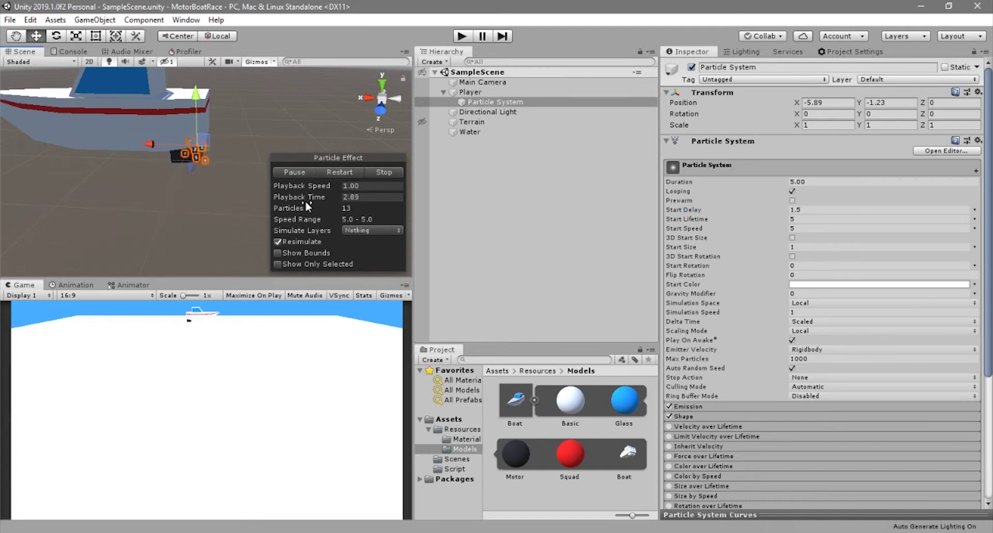
{"action": "left_click", "coordinate": [292, 170]}
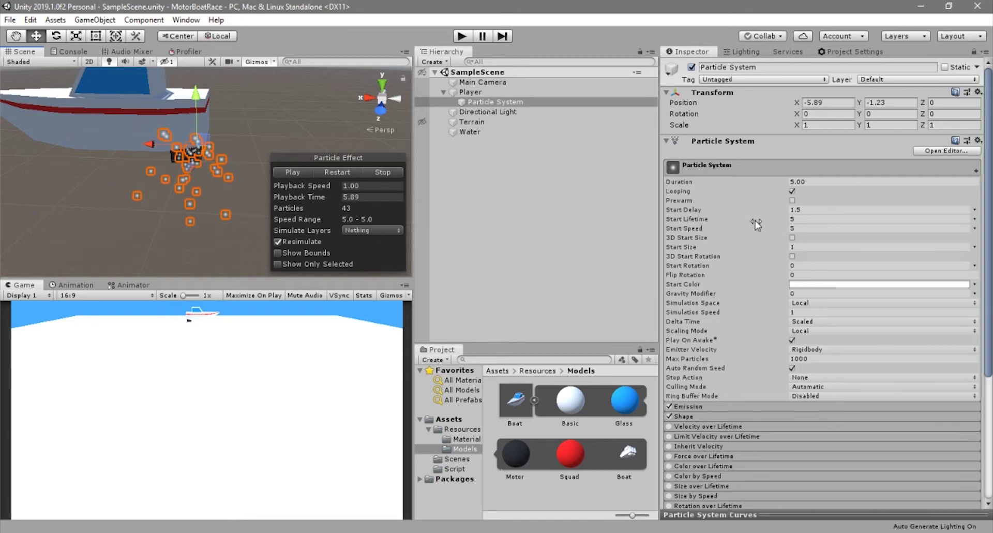
{"action": "left_click", "coordinate": [800, 228]}
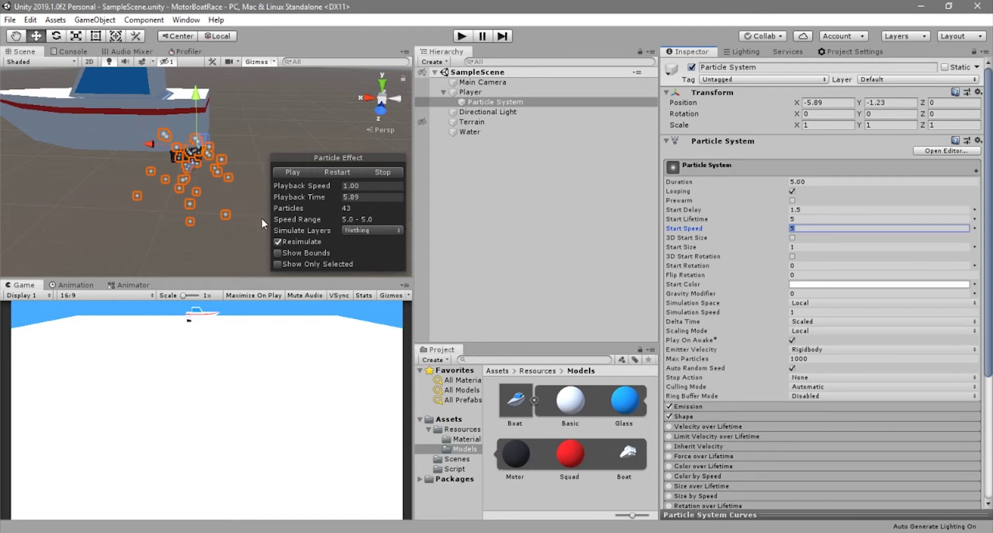
{"action": "type", "text": ".3"}
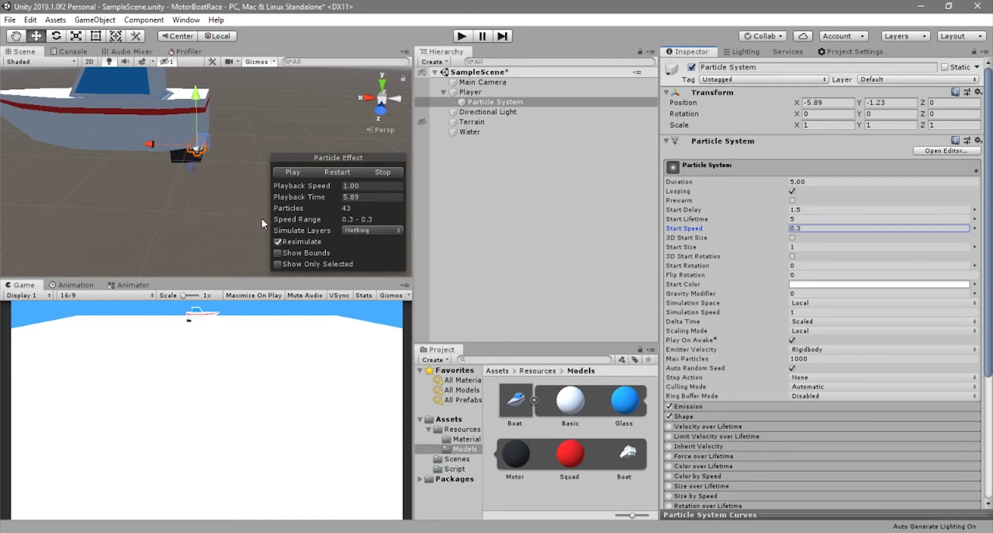
Set the particle system's Simulation Space to World and briefly run the game to test the trail.
{"action": "left_click", "coordinate": [814, 302]}
{"action": "left_click", "coordinate": [820, 325]}
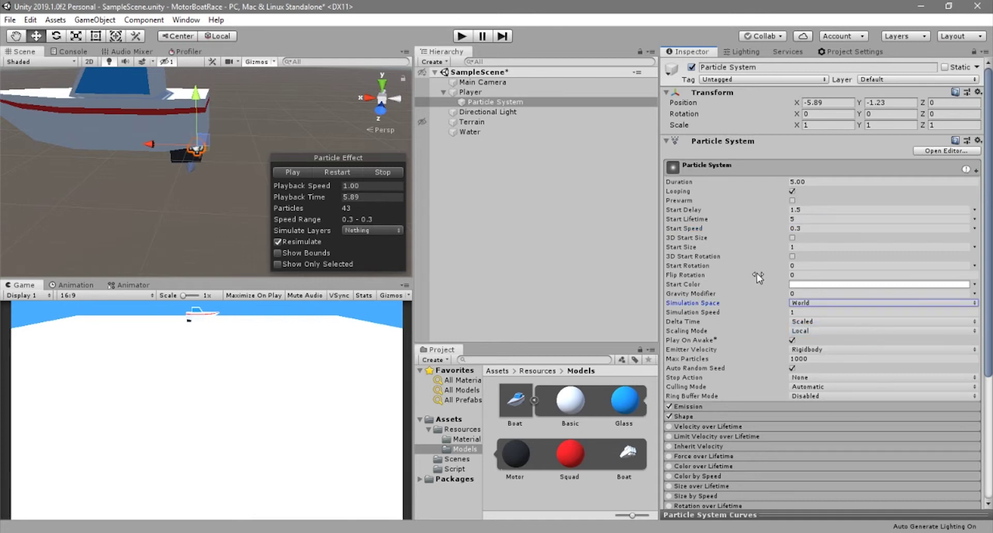
{"action": "left_click", "coordinate": [462, 37]}
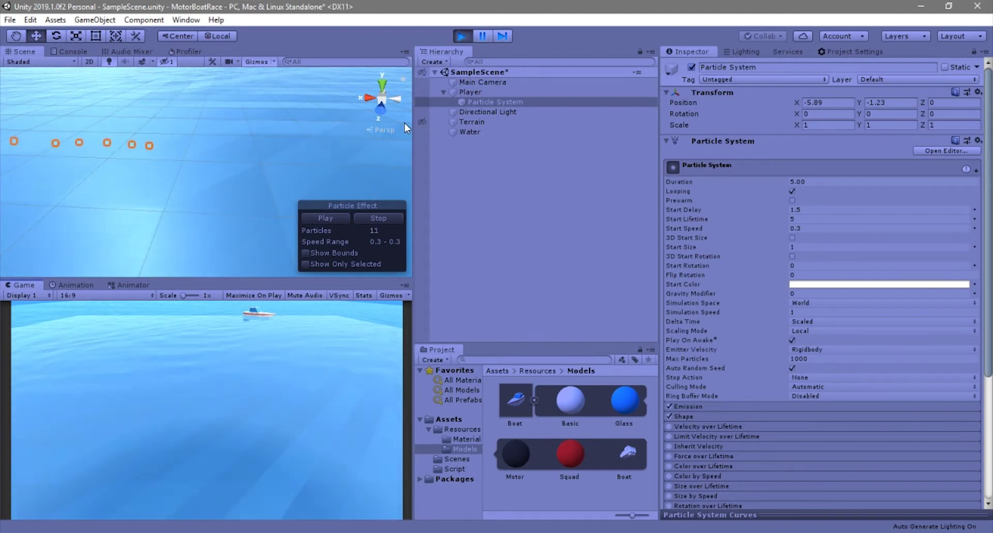
{"action": "left_click", "coordinate": [462, 37]}
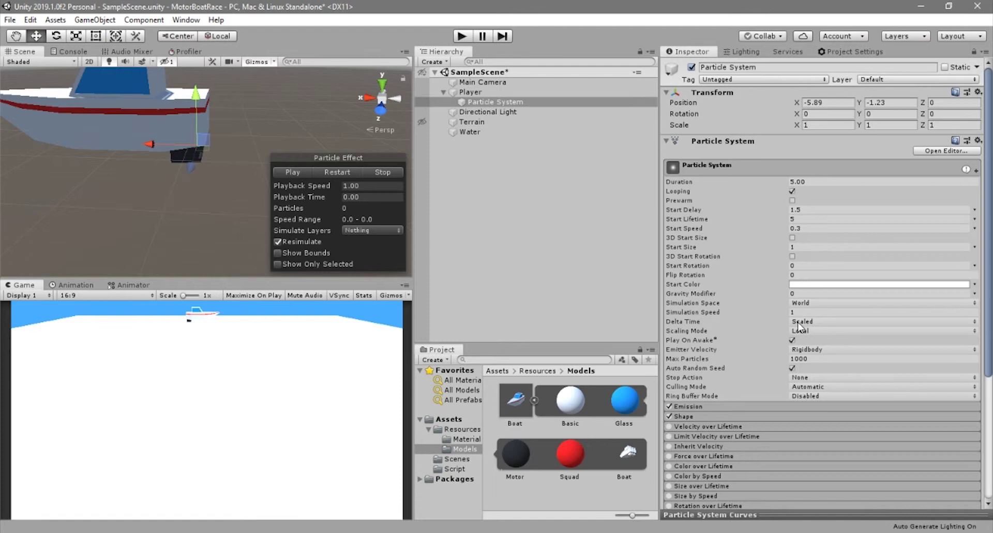
Raise Max Particles to 10000 and set the Emission module's Rate over Time to 100.
{"action": "scroll", "coordinate": [801, 329], "scroll_direction": "down", "scroll_amount": 5}
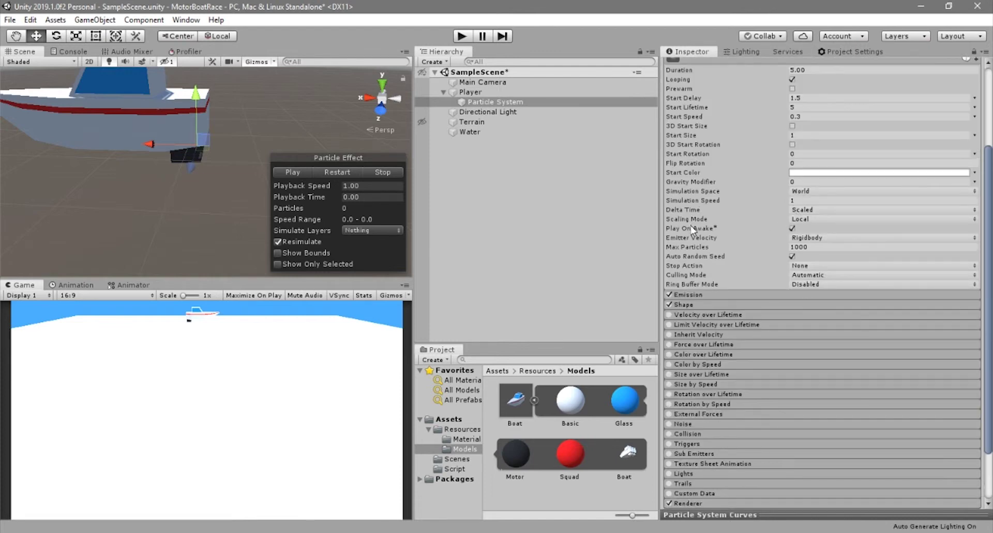
{"action": "left_click", "coordinate": [809, 246]}
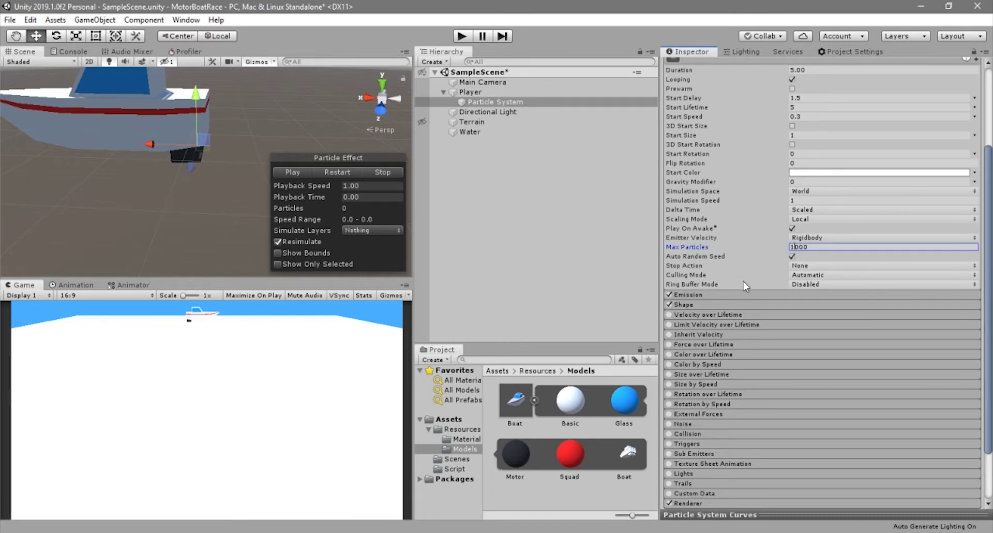
{"action": "type", "text": "0"}
{"action": "left_click", "coordinate": [694, 294]}
{"action": "scroll", "coordinate": [799, 286], "scroll_direction": "down", "scroll_amount": 4}
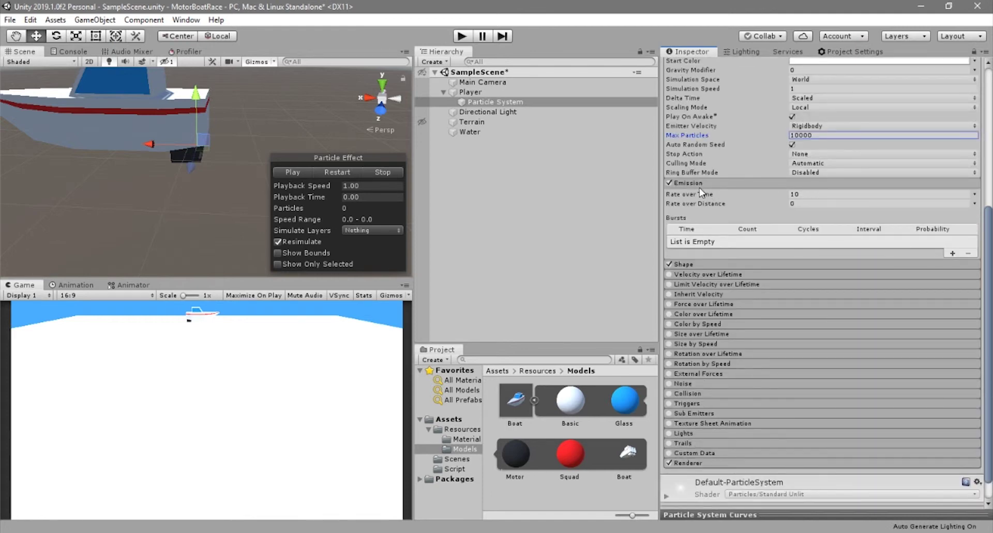
{"action": "left_click", "coordinate": [795, 194]}
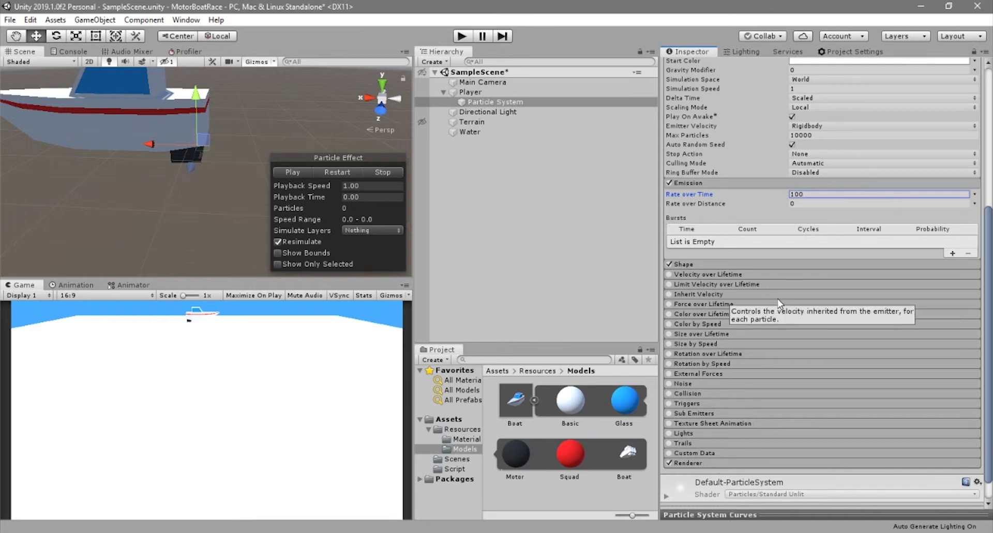
Expand the particle system's Shape module and review its emitter settings.
{"action": "left_click", "coordinate": [729, 263]}
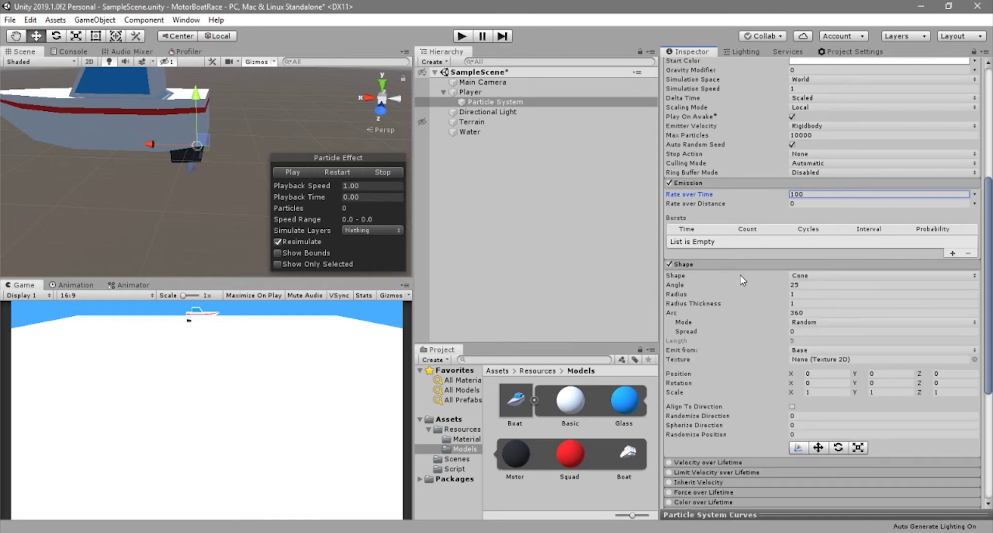
{"action": "scroll", "coordinate": [775, 328], "scroll_direction": "down", "scroll_amount": 3}
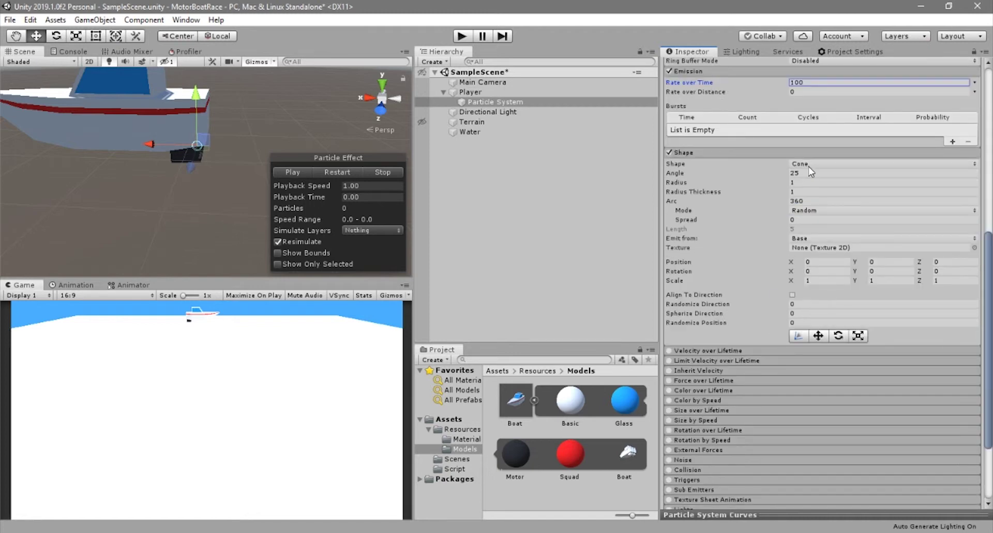
{"action": "scroll", "coordinate": [216, 166], "scroll_direction": "up", "scroll_amount": 3}
{"action": "left_click_drag", "start_coordinate": [216, 166], "coordinate": [221, 147], "text": "alt"}
{"action": "right_click_drag", "start_coordinate": [222, 146], "coordinate": [975, 168], "text": "alt"}
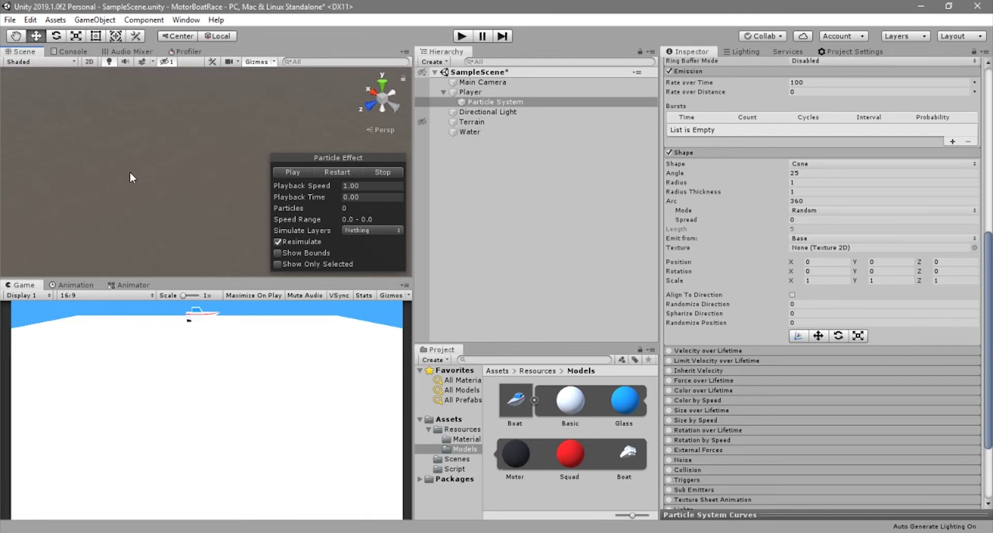
Rename the Particle System object as foam and select it under Player.
{"action": "scroll", "coordinate": [771, 156], "scroll_direction": "up", "scroll_amount": 8}
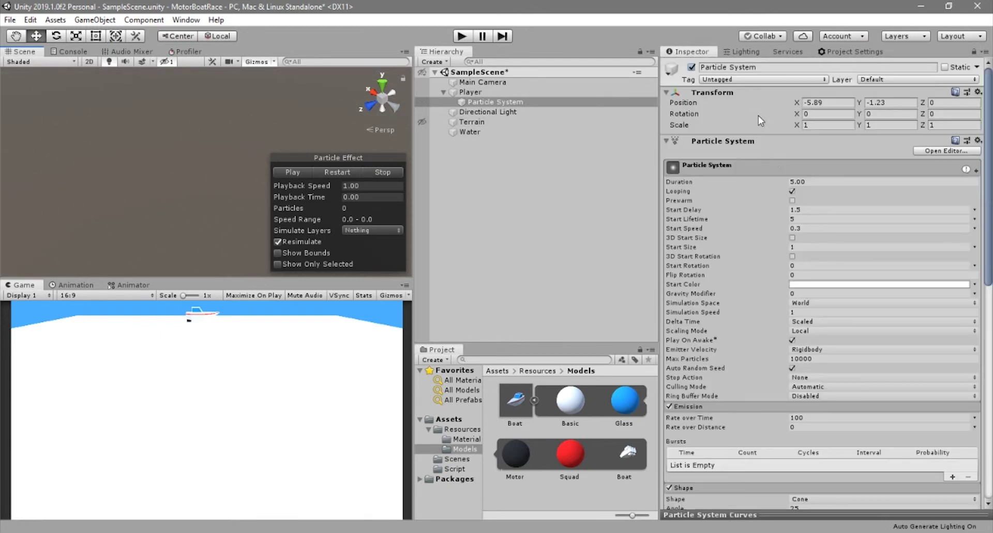
{"action": "left_click", "coordinate": [755, 67]}
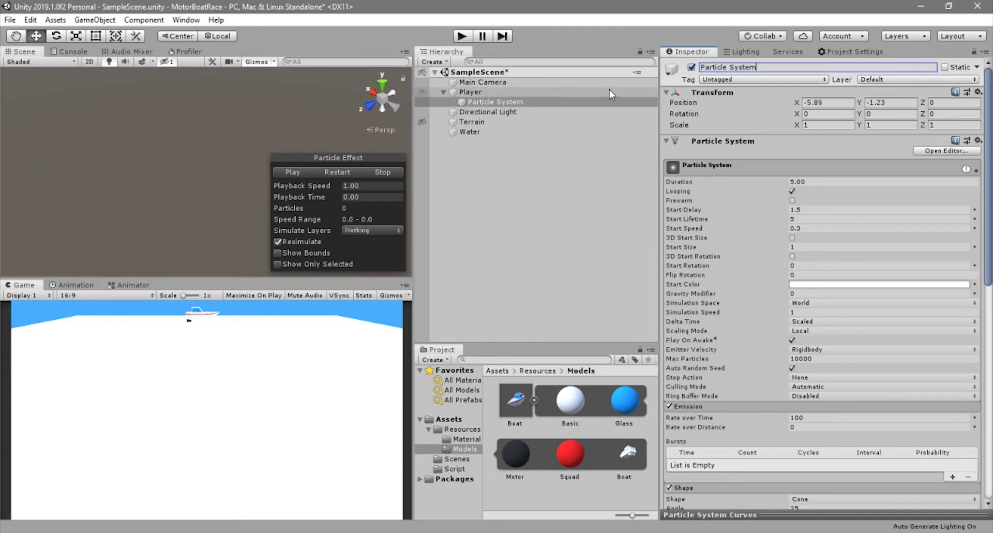
{"action": "key", "text": "BackSpace"}
{"action": "key", "text": "BackSpace"}
{"action": "key", "text": "BackSpace"}
{"action": "key", "text": "BackSpace"}
{"action": "key", "text": "BackSpace"}
{"action": "key", "text": "BackSpace"}
{"action": "key", "text": "BackSpace"}
{"action": "key", "text": "BackSpace"}
{"action": "key", "text": "BackSpace"}
{"action": "key", "text": "BackSpace"}
{"action": "key", "text": "BackSpace"}
{"action": "key", "text": "BackSpace"}
{"action": "key", "text": "BackSpace"}
{"action": "key", "text": "BackSpace"}
{"action": "key", "text": "BackSpace"}
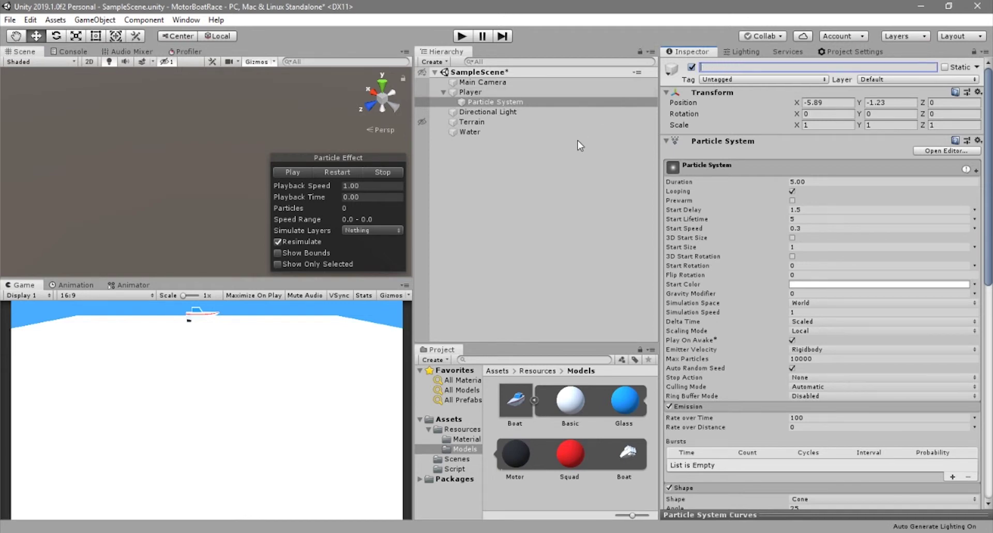
{"action": "type", "text": "foam"}
{"action": "key", "text": "Return"}
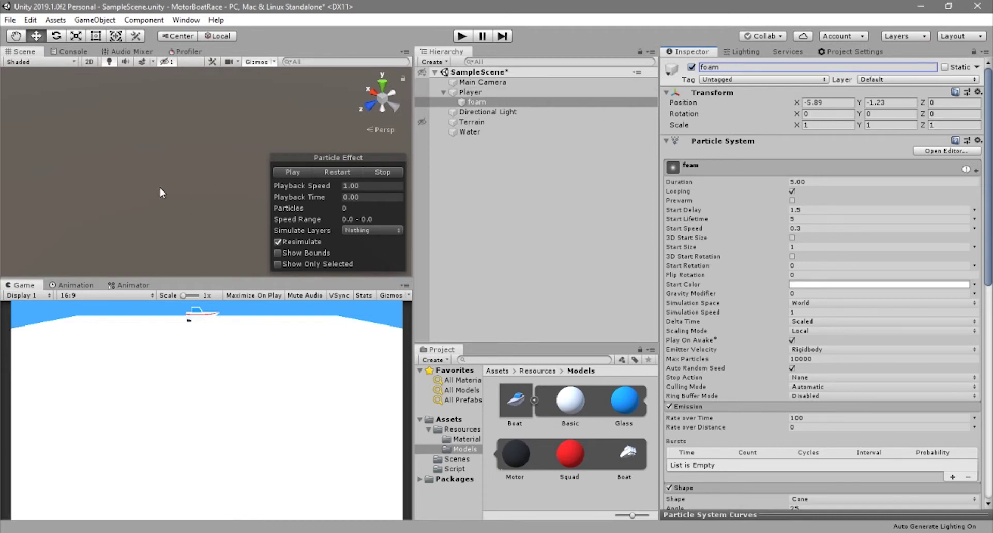
{"action": "left_click", "coordinate": [506, 100]}
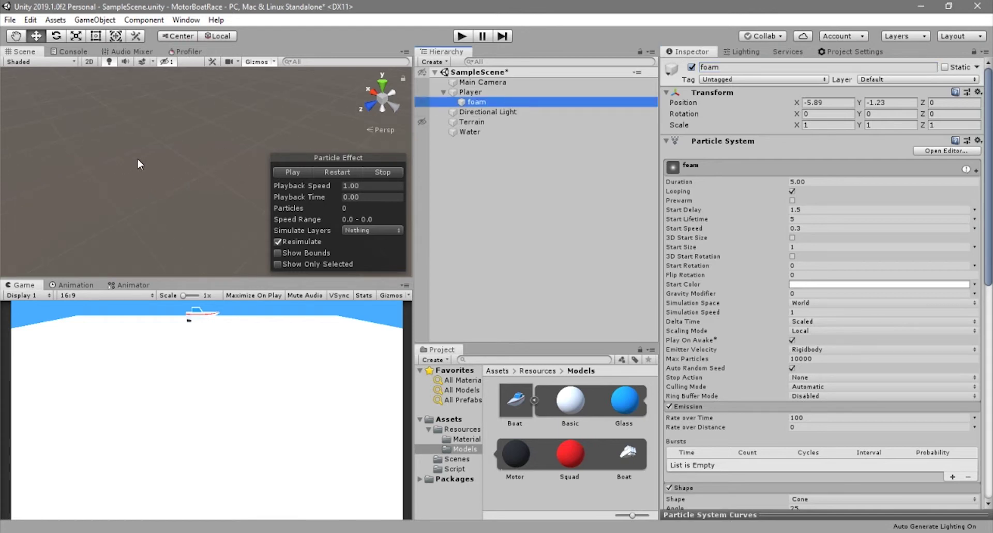
Frame the boat in the scene, select foam and preview its particles up close at the motor.
{"action": "double_click", "coordinate": [476, 93]}
{"action": "scroll", "coordinate": [283, 203], "scroll_direction": "up", "scroll_amount": 3}
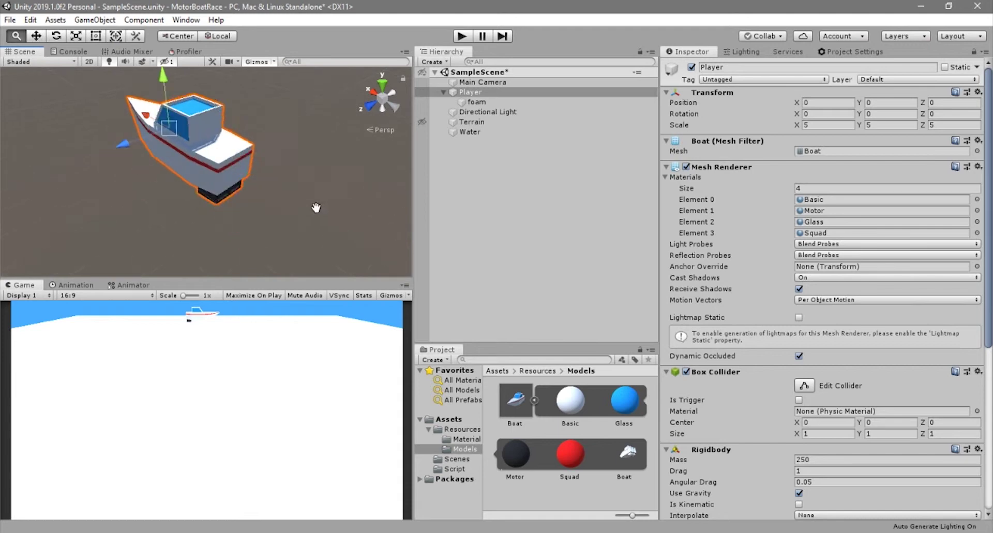
{"action": "left_click", "coordinate": [495, 102]}
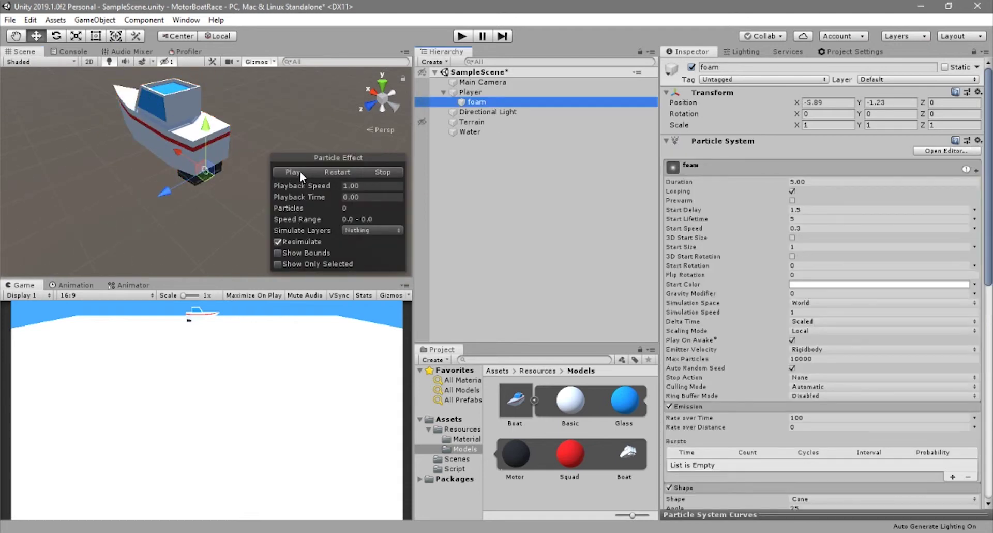
{"action": "left_click", "coordinate": [293, 171]}
{"action": "scroll", "coordinate": [222, 202], "scroll_direction": "up", "scroll_amount": 5}
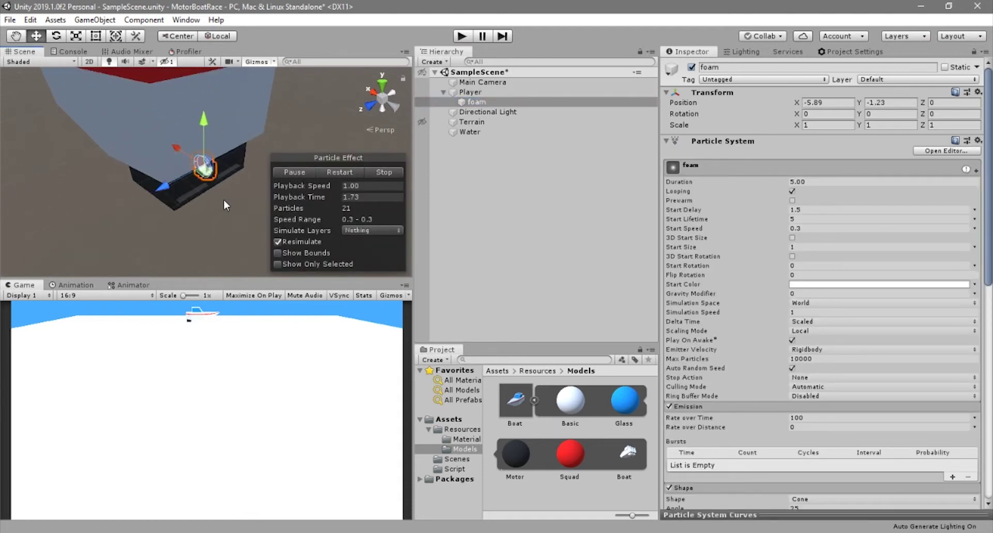
{"action": "scroll", "coordinate": [223, 201], "scroll_direction": "up", "scroll_amount": 1}
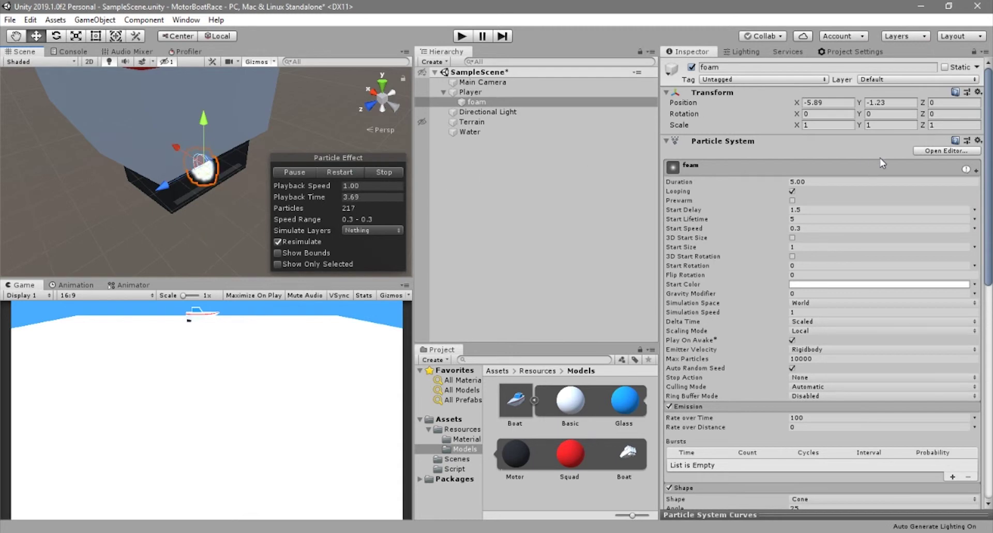
Set the Y rotation of the foam emitter's Shape module to -90.
{"action": "scroll", "coordinate": [740, 348], "scroll_direction": "down", "scroll_amount": 10}
{"action": "scroll", "coordinate": [726, 177], "scroll_direction": "up", "scroll_amount": 5}
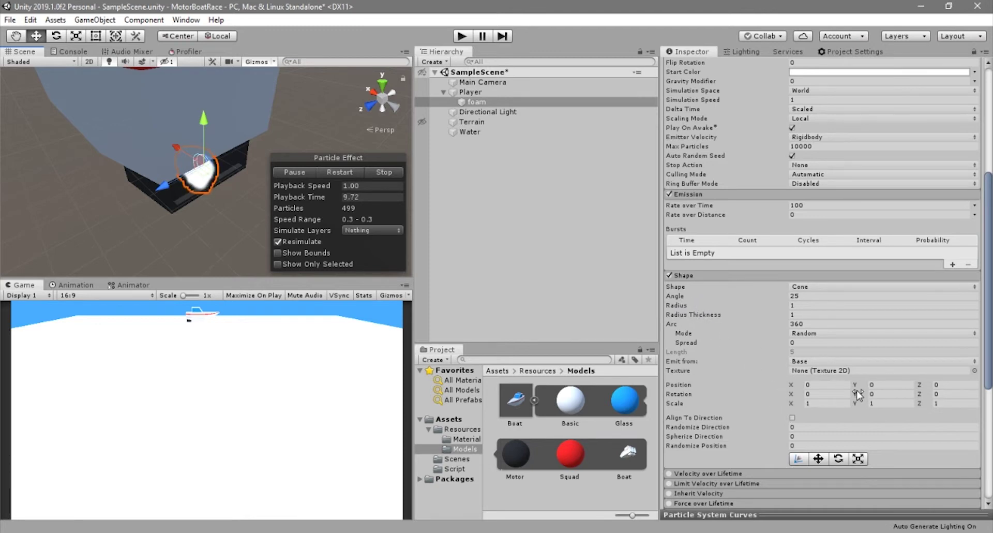
{"action": "left_click_drag", "start_coordinate": [898, 394], "coordinate": [221, 394]}
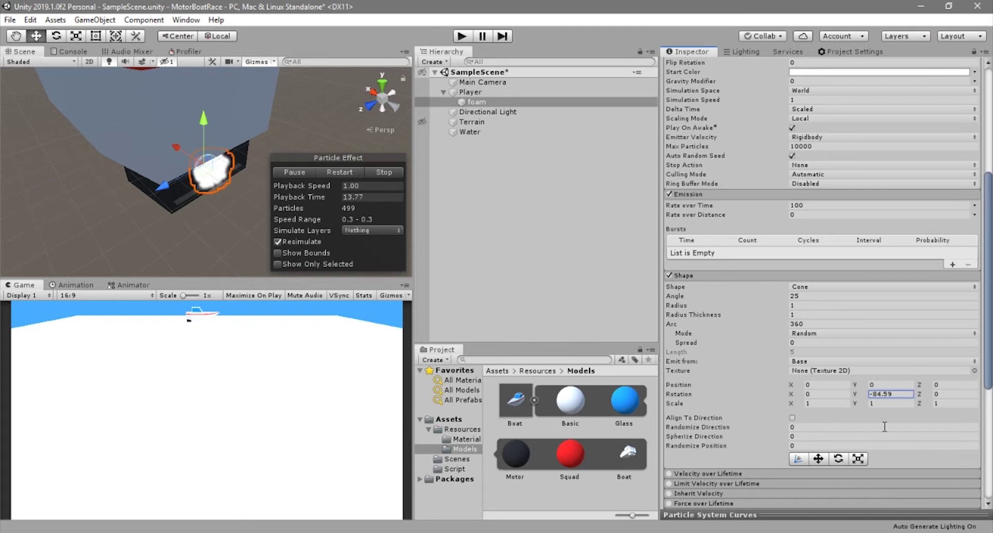
{"action": "type", "text": "-90"}
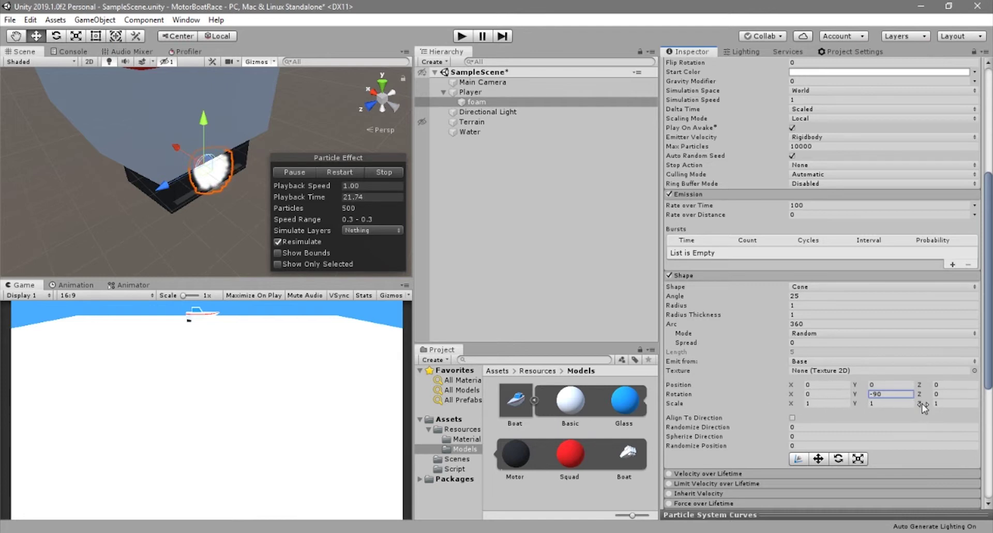
Set the Z scale of the foam emitter's Shape module to 1.77.
{"action": "left_click", "coordinate": [951, 403]}
{"action": "type", "text": "1.6"}
{"action": "left_click_drag", "start_coordinate": [950, 399], "coordinate": [811, 393]}
{"action": "left_click_drag", "start_coordinate": [877, 397], "coordinate": [921, 407]}
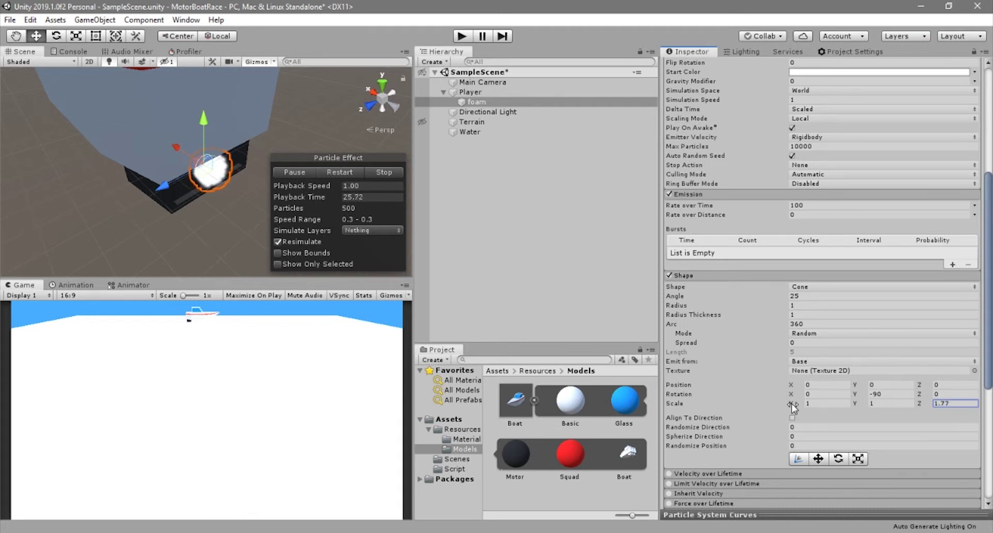
Widen the foam emitter across the motor by setting the Shape module's X scale to 4.
{"action": "left_click_drag", "start_coordinate": [794, 407], "coordinate": [863, 395]}
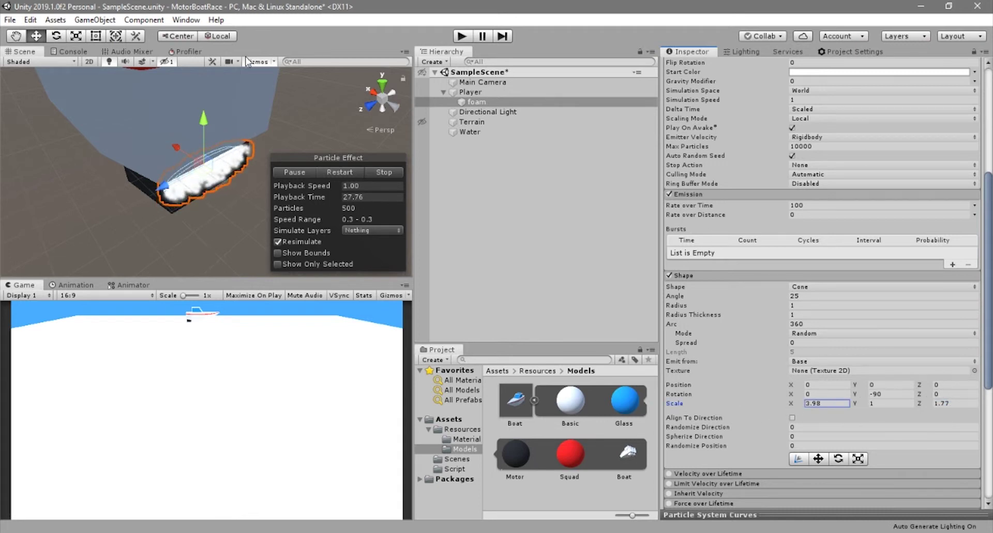
{"action": "left_click", "coordinate": [222, 36]}
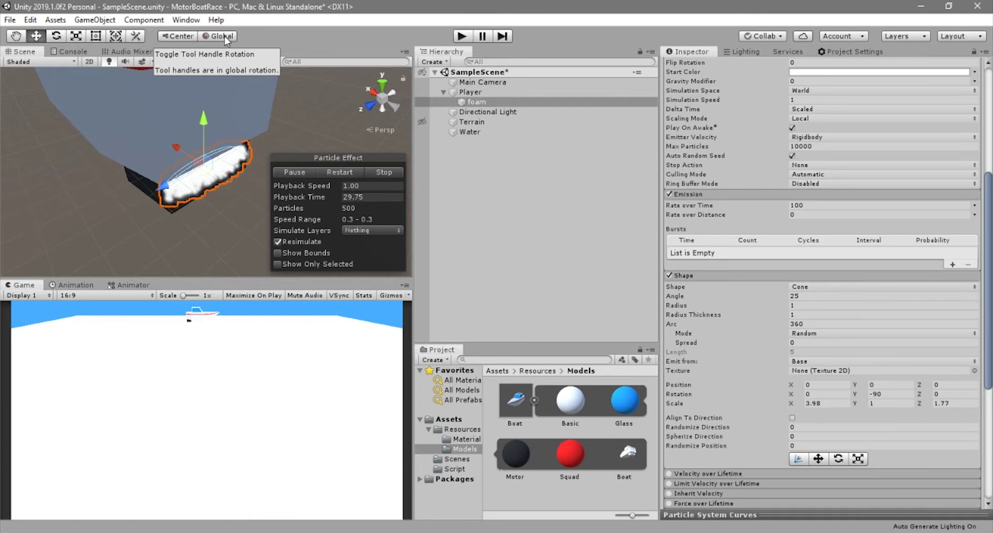
{"action": "left_click", "coordinate": [224, 36]}
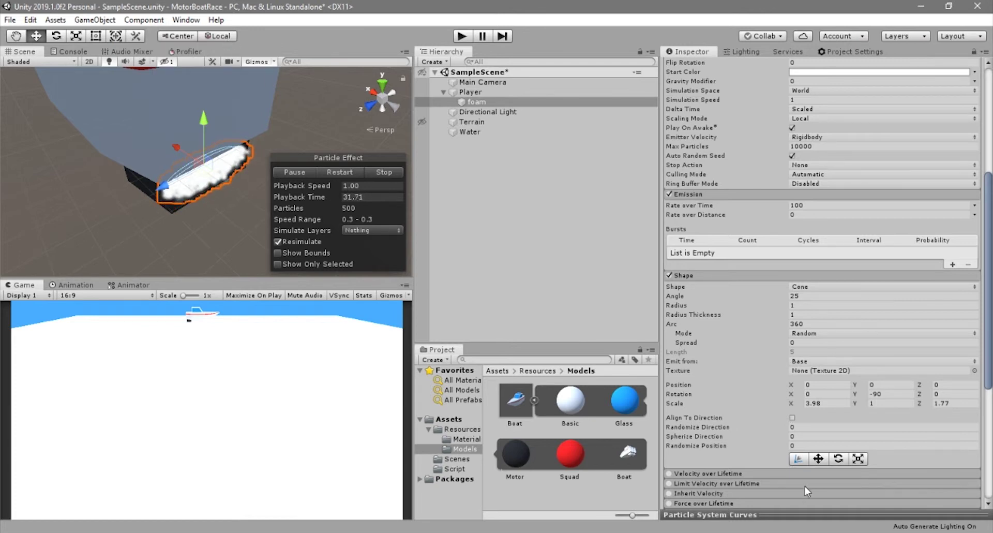
{"action": "left_click_drag", "start_coordinate": [822, 403], "coordinate": [767, 405]}
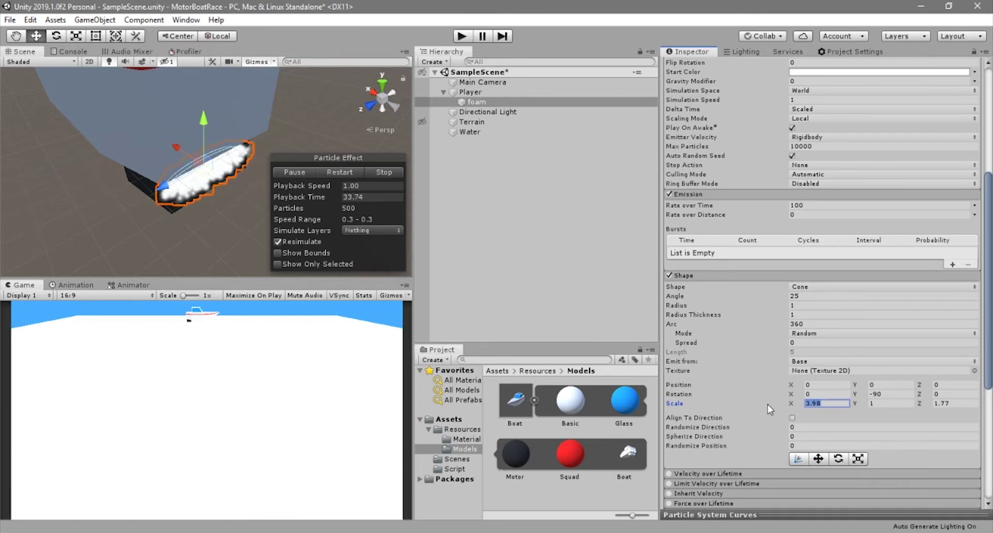
{"action": "type", "text": "4"}
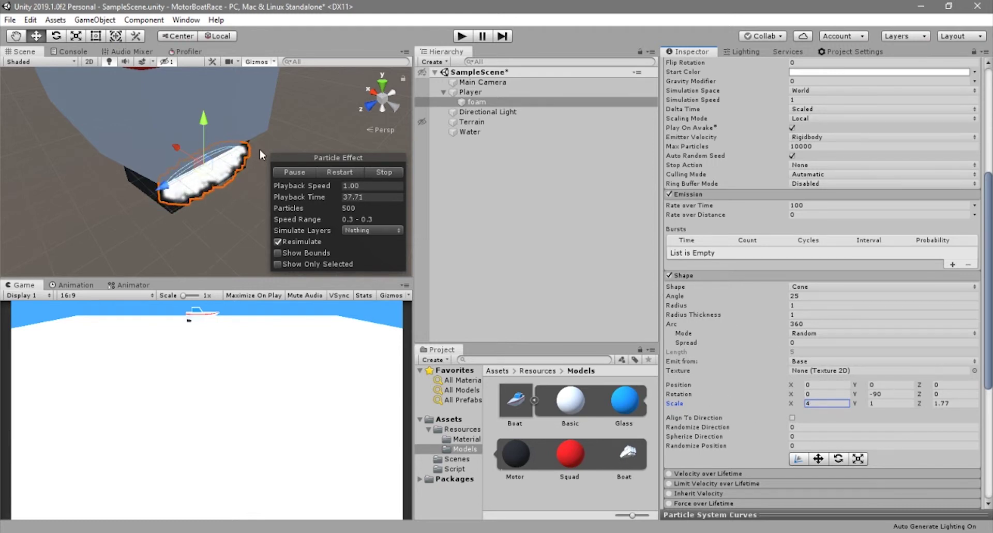
{"action": "middle_click_drag", "start_coordinate": [247, 213], "coordinate": [190, 184]}
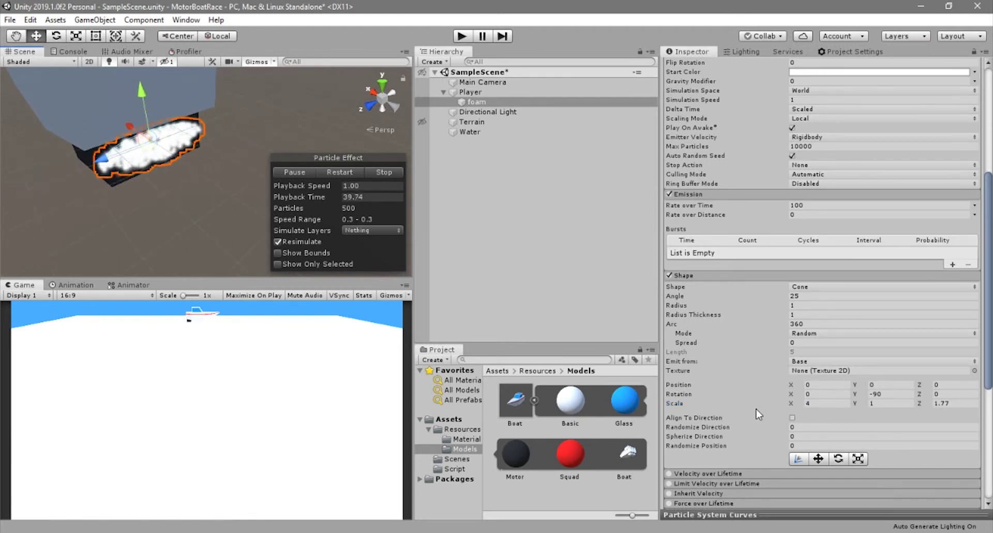
Enable Size over Lifetime and shape its size curve to fall smoothly from full size to a small value at the end.
{"action": "scroll", "coordinate": [758, 413], "scroll_direction": "down", "scroll_amount": 4}
{"action": "scroll", "coordinate": [712, 387], "scroll_direction": "down", "scroll_amount": 4}
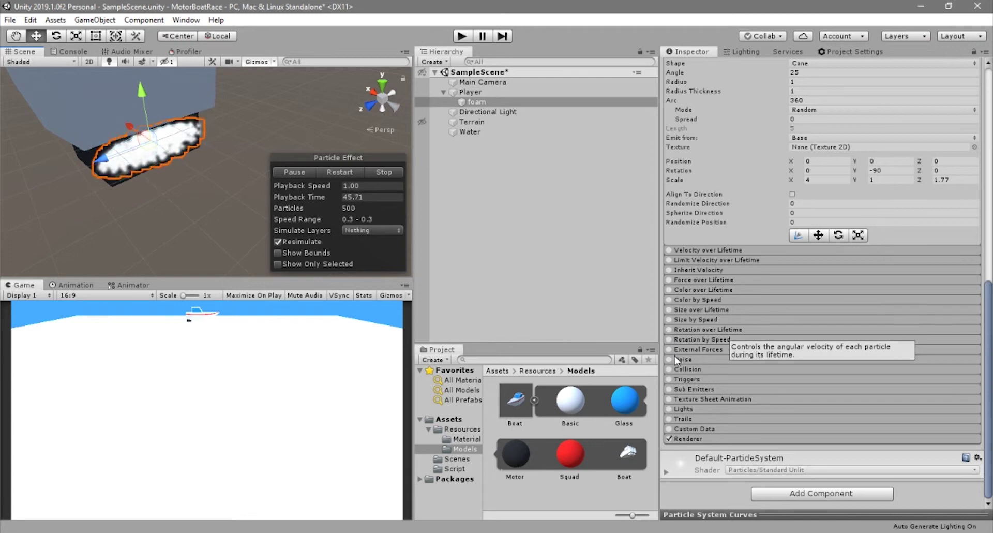
{"action": "left_click", "coordinate": [669, 309]}
{"action": "left_click", "coordinate": [709, 312]}
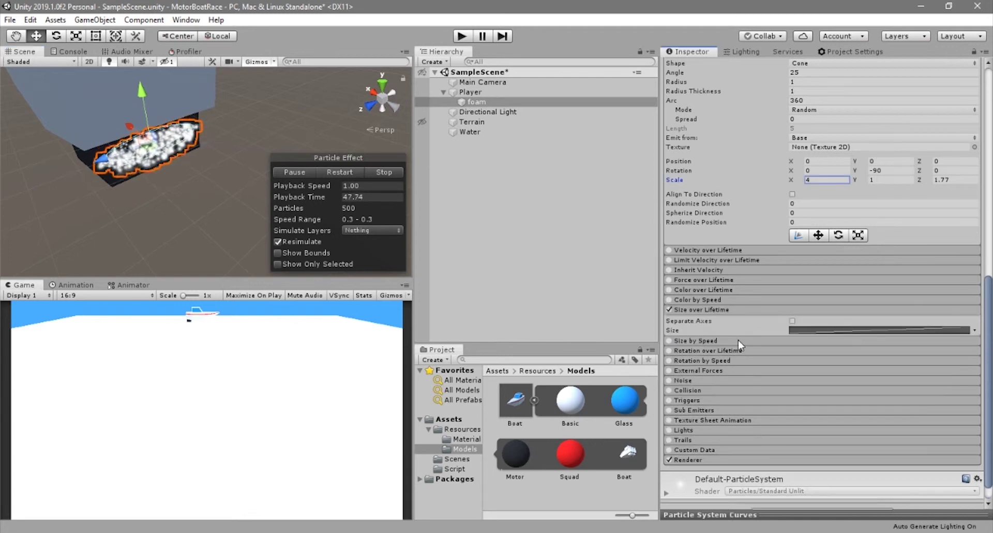
{"action": "left_click", "coordinate": [838, 335]}
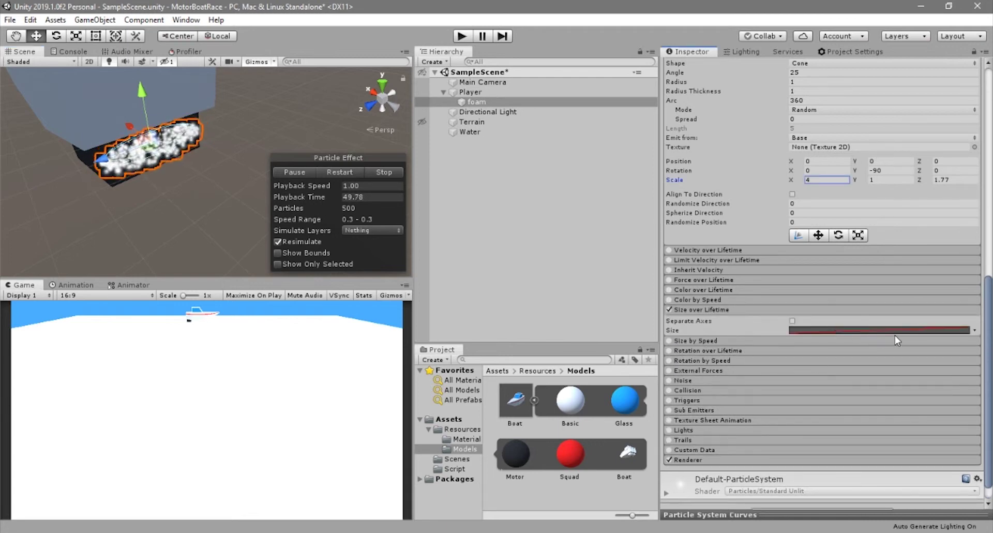
{"action": "left_click_drag", "start_coordinate": [773, 512], "coordinate": [774, 396]}
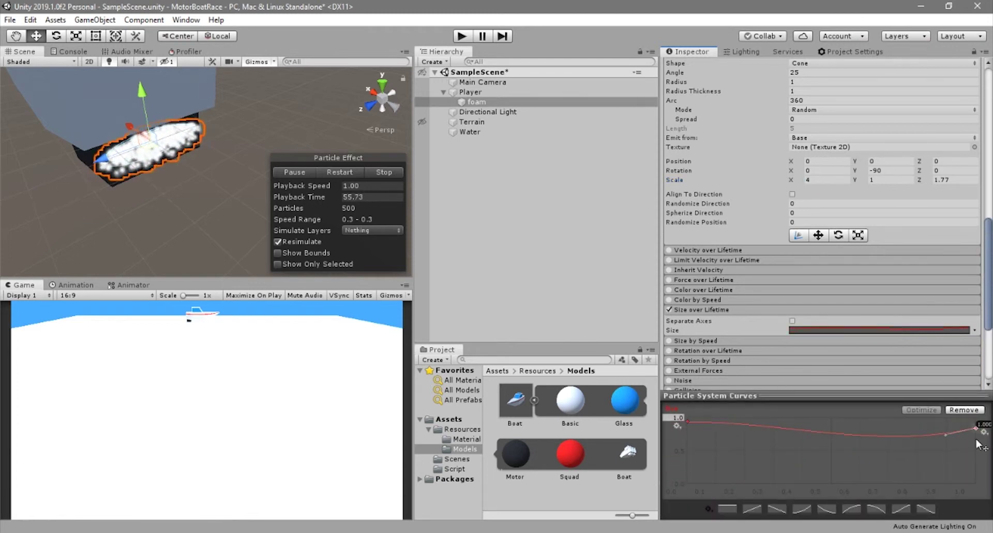
{"action": "left_click_drag", "start_coordinate": [945, 464], "coordinate": [977, 472]}
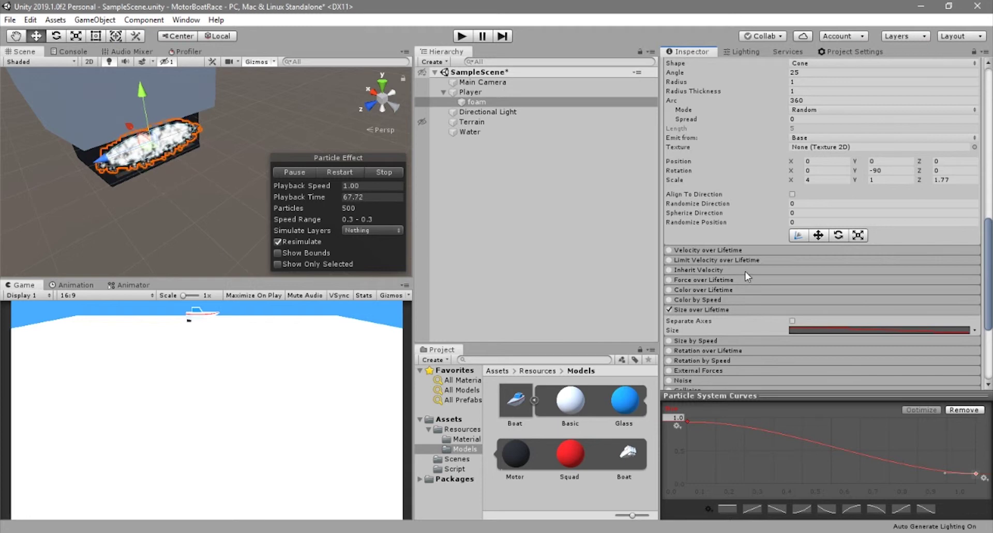
Set the Renderer module's Render Mode to Horizontal Billboard.
{"action": "scroll", "coordinate": [727, 321], "scroll_direction": "down", "scroll_amount": 5}
{"action": "left_click", "coordinate": [688, 348]}
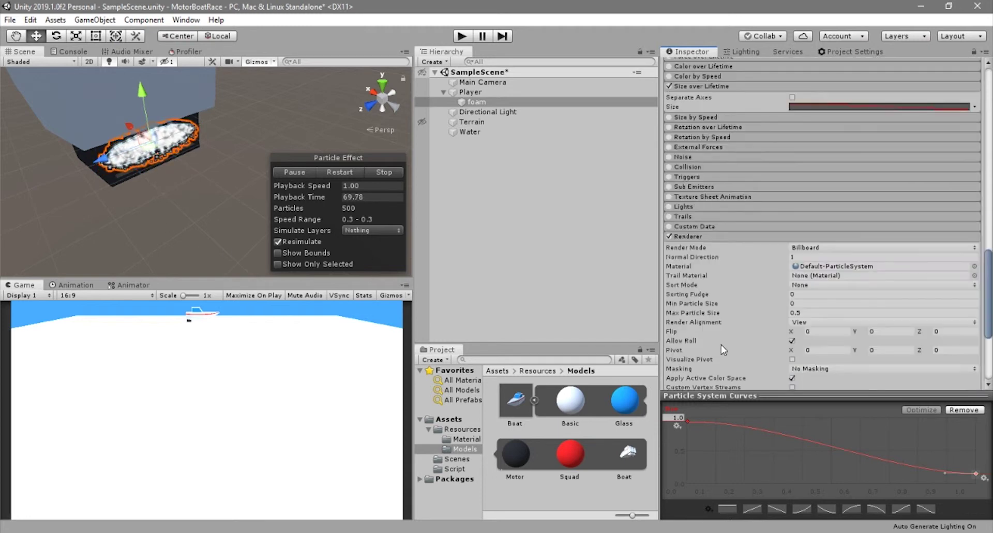
{"action": "scroll", "coordinate": [723, 330], "scroll_direction": "down", "scroll_amount": 10}
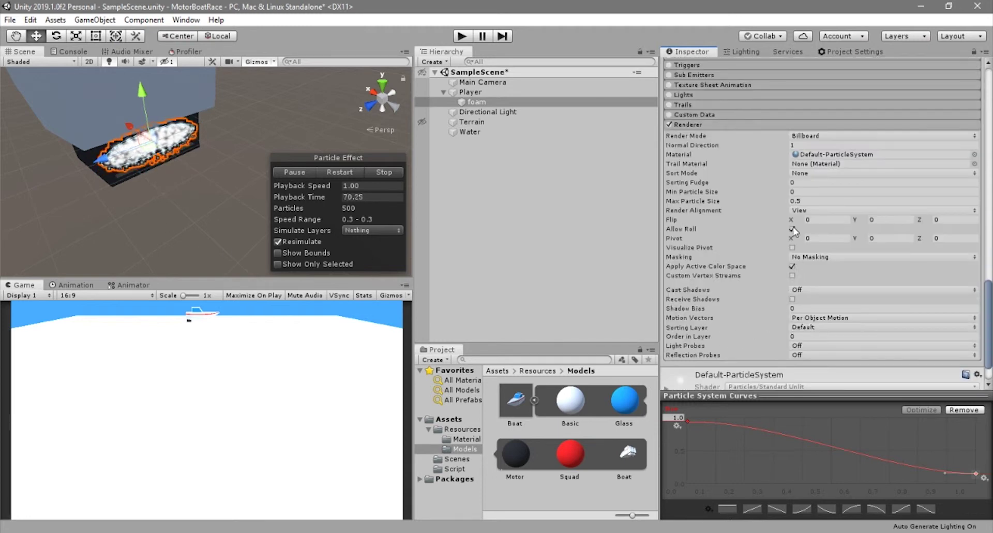
{"action": "left_click", "coordinate": [837, 136]}
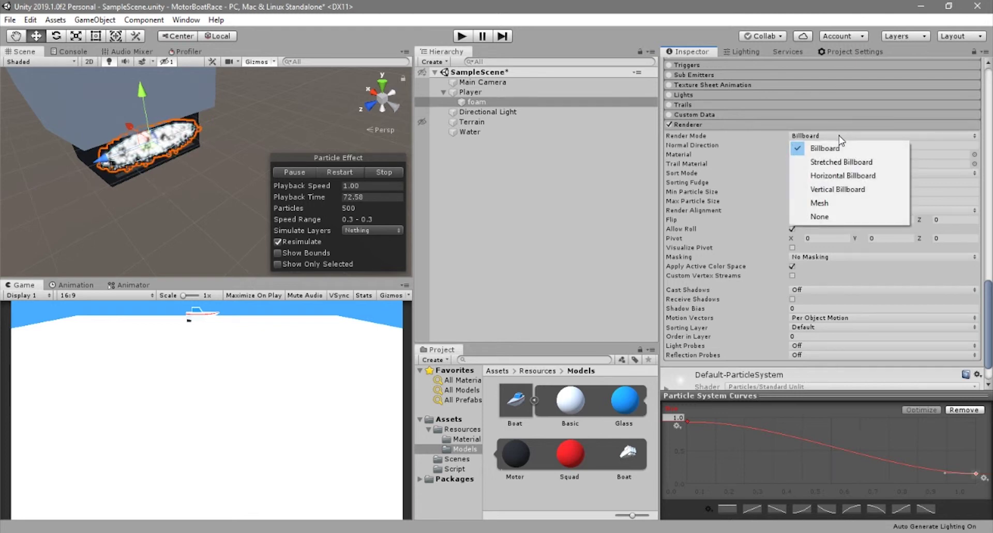
{"action": "left_click", "coordinate": [853, 176]}
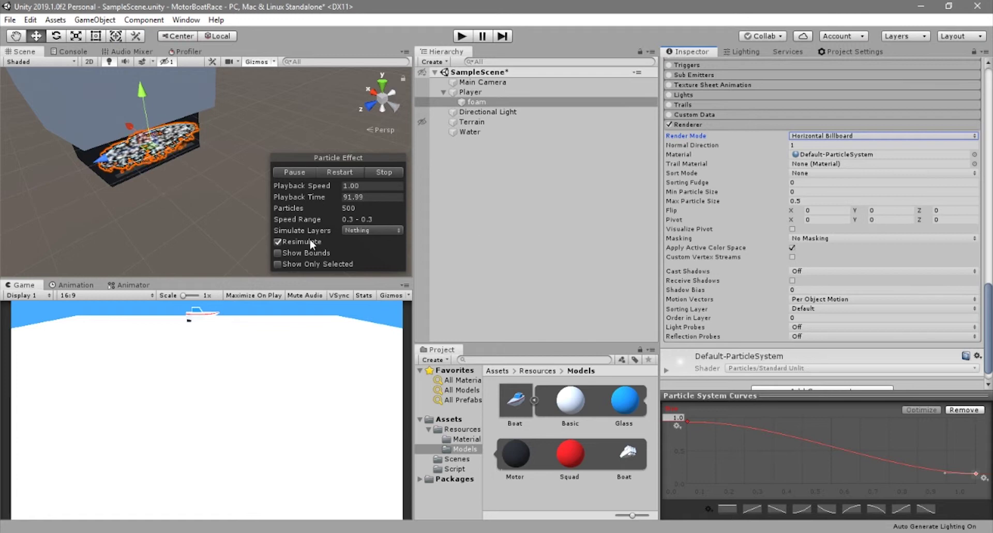
Run the game and drive the boat to check the foam trail, and stop the game.
{"action": "left_click", "coordinate": [462, 36]}
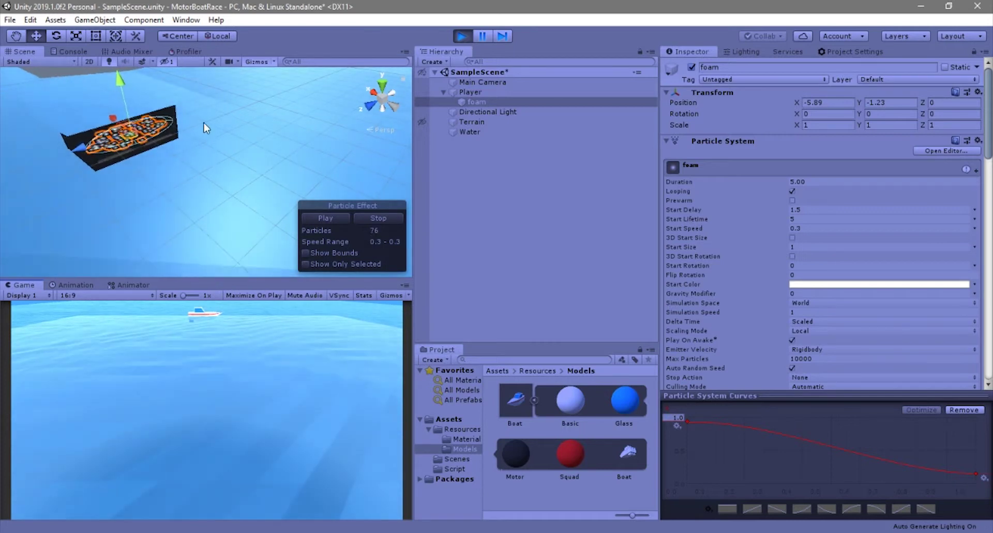
{"action": "scroll", "coordinate": [200, 130], "scroll_direction": "down", "scroll_amount": 5}
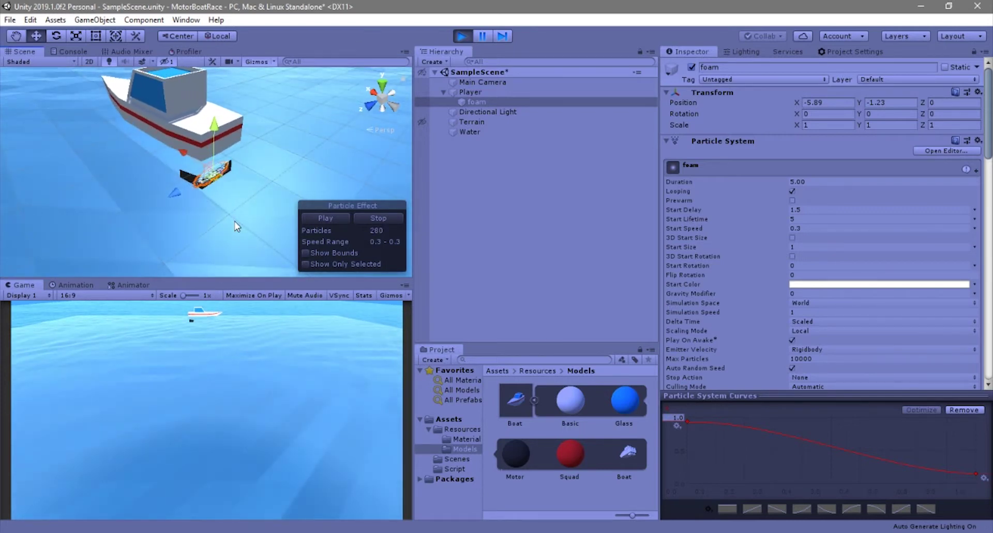
{"action": "key", "text": "w"}
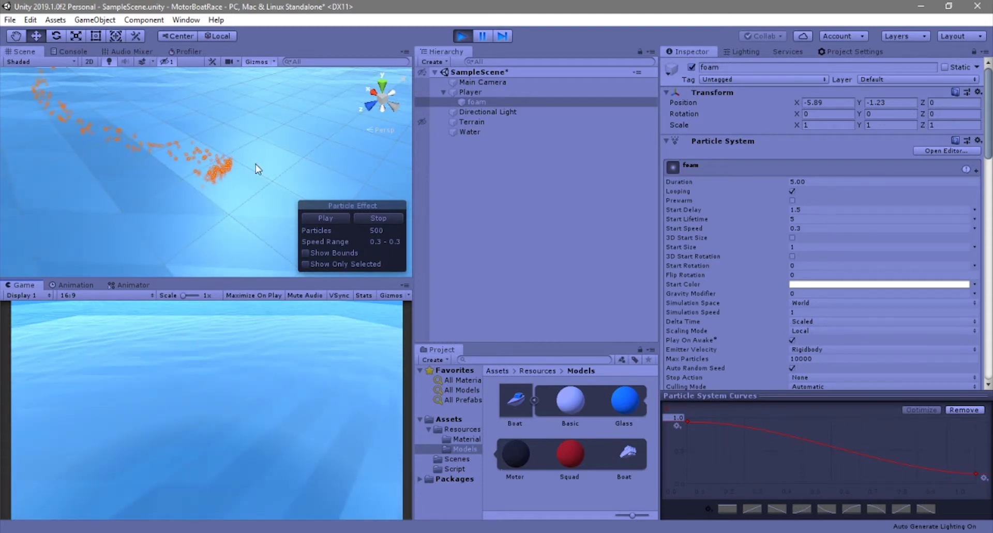
{"action": "scroll", "coordinate": [188, 149], "scroll_direction": "down", "scroll_amount": 8}
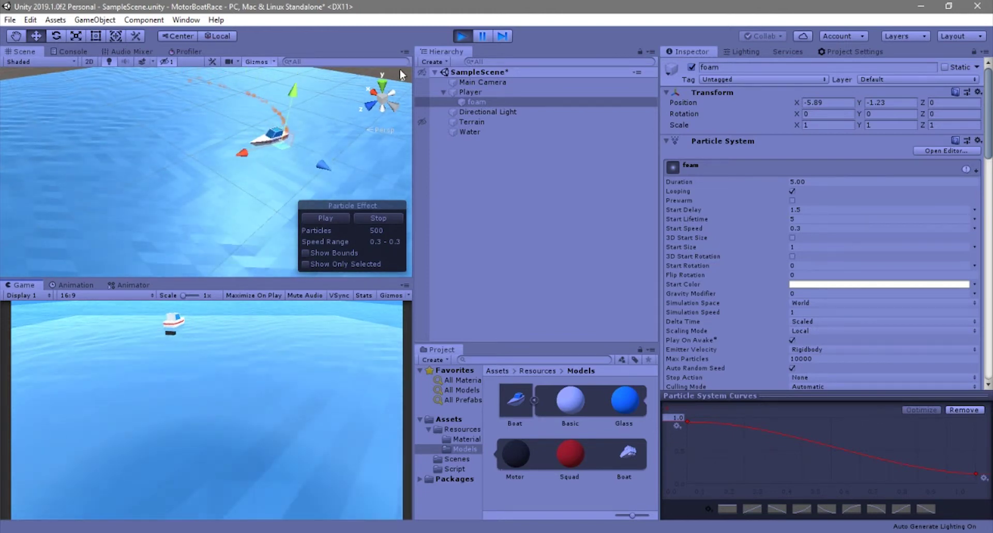
{"action": "left_click", "coordinate": [461, 36]}
Set the foam particles' Start Size to 5 and briefly run the game to test the trail.
{"action": "scroll", "coordinate": [730, 262], "scroll_direction": "down", "scroll_amount": 6}
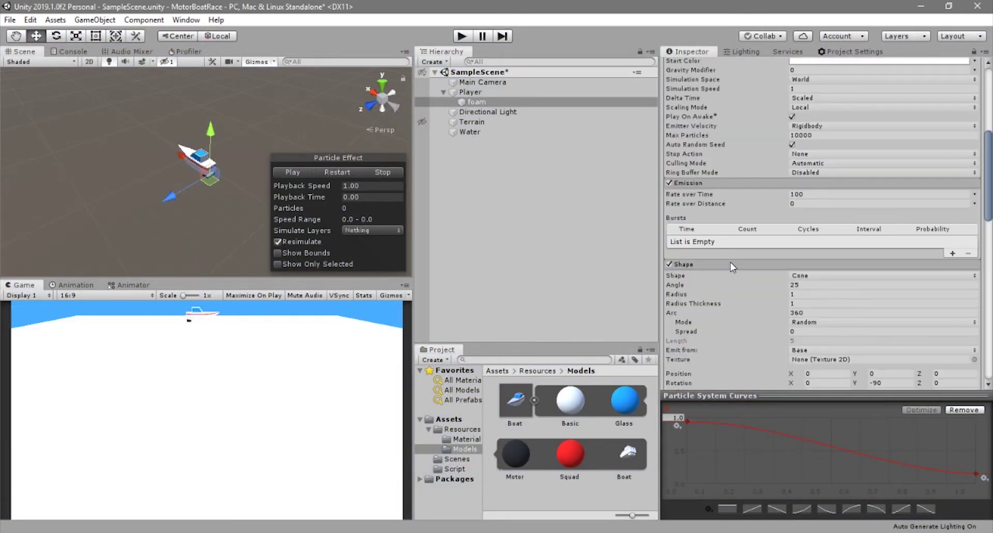
{"action": "scroll", "coordinate": [730, 262], "scroll_direction": "up", "scroll_amount": 6}
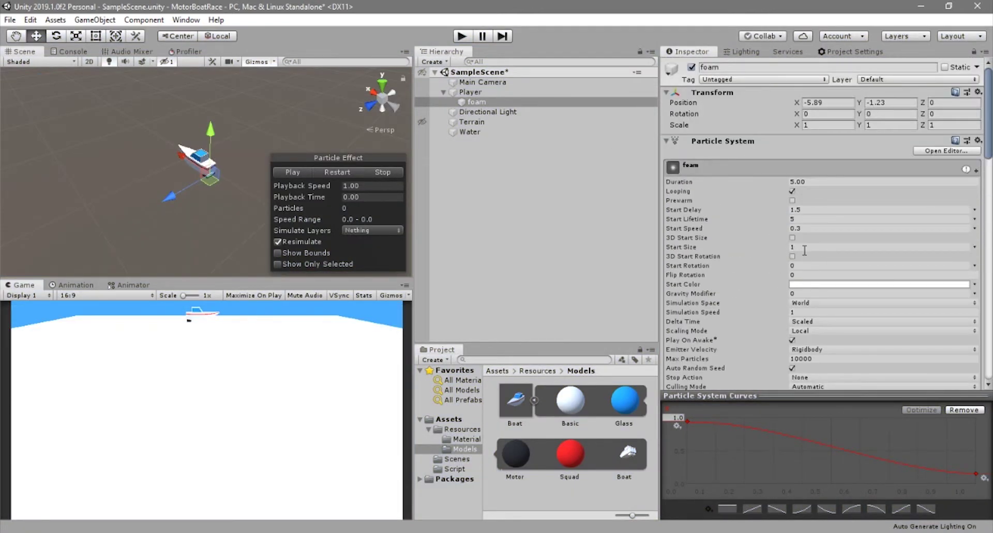
{"action": "scroll", "coordinate": [212, 206], "scroll_direction": "up", "scroll_amount": 5}
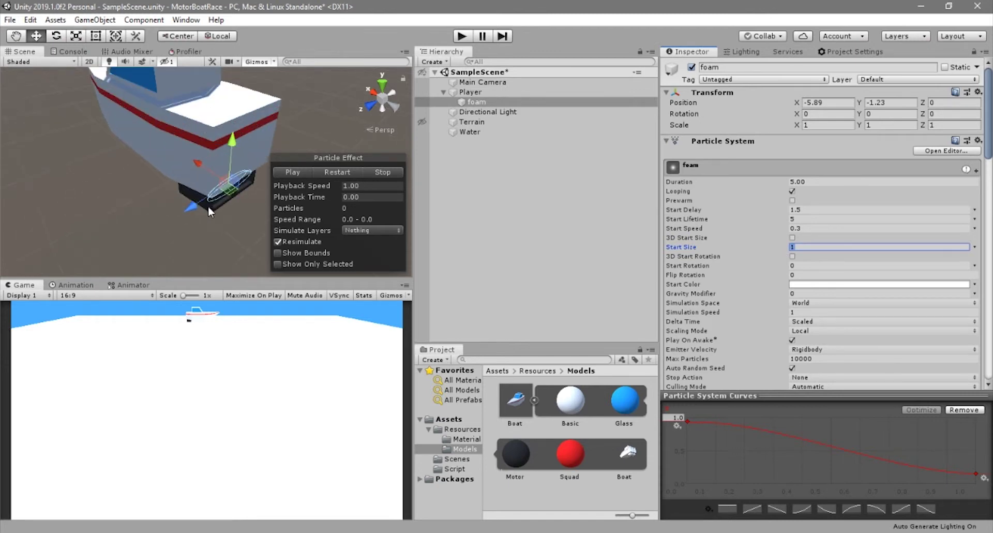
{"action": "left_click", "coordinate": [467, 37]}
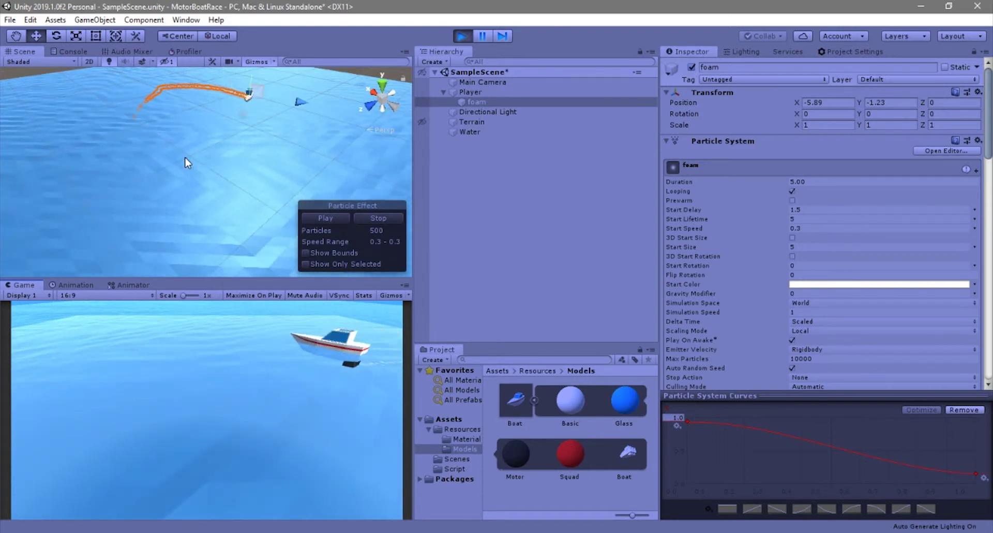
{"action": "left_click", "coordinate": [462, 36]}
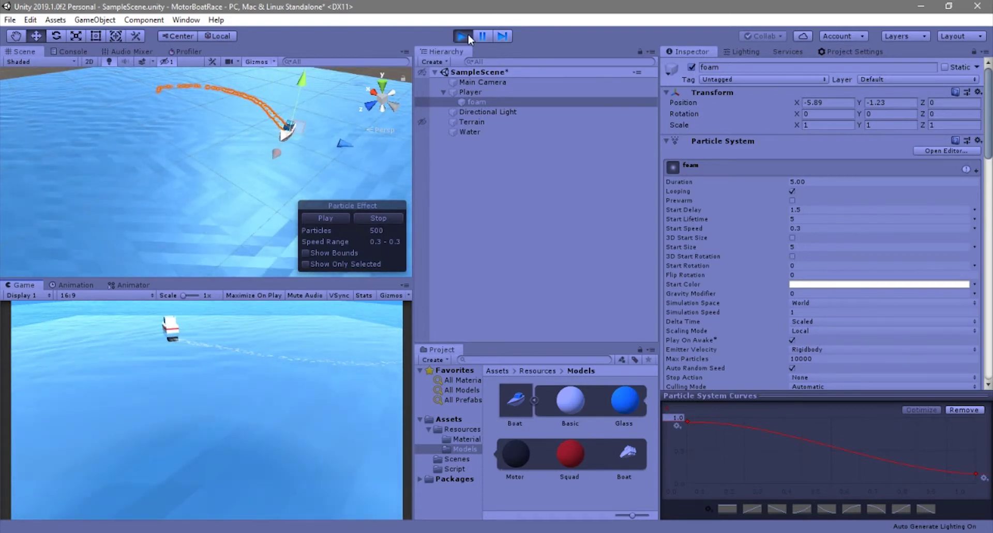
Assign the Default-Line material to the foam particle system's Renderer module.
{"action": "scroll", "coordinate": [855, 288], "scroll_direction": "down", "scroll_amount": 10}
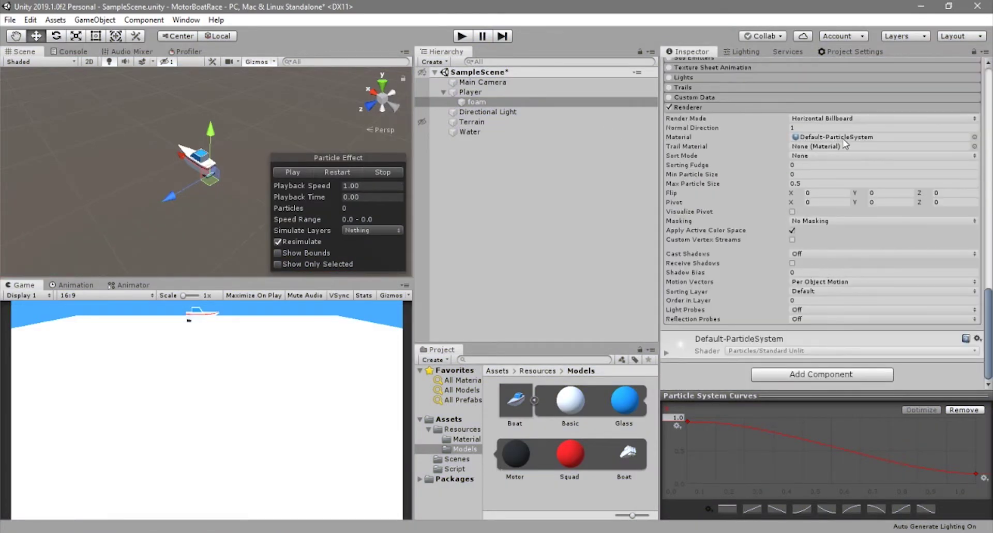
{"action": "left_click", "coordinate": [949, 138]}
{"action": "left_click", "coordinate": [974, 137]}
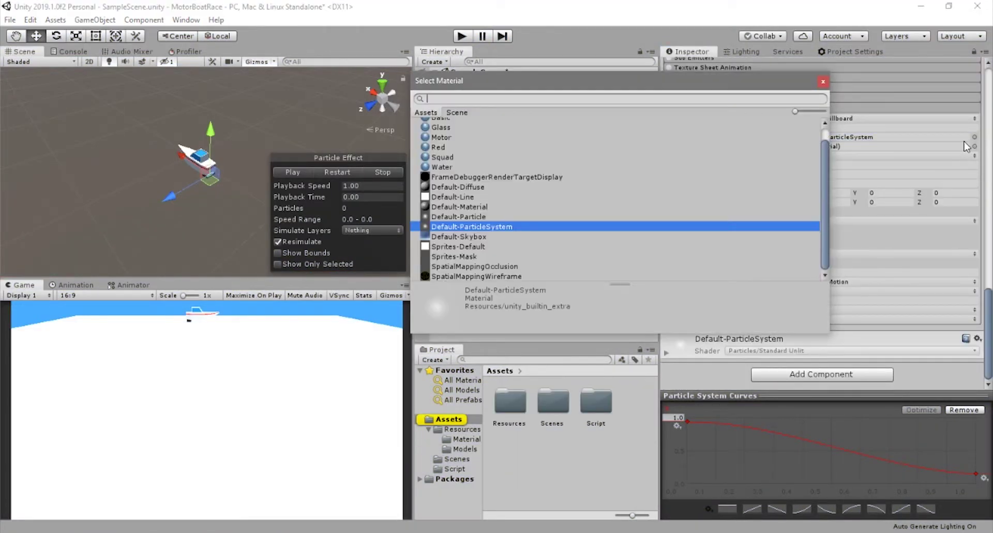
{"action": "double_click", "coordinate": [471, 197]}
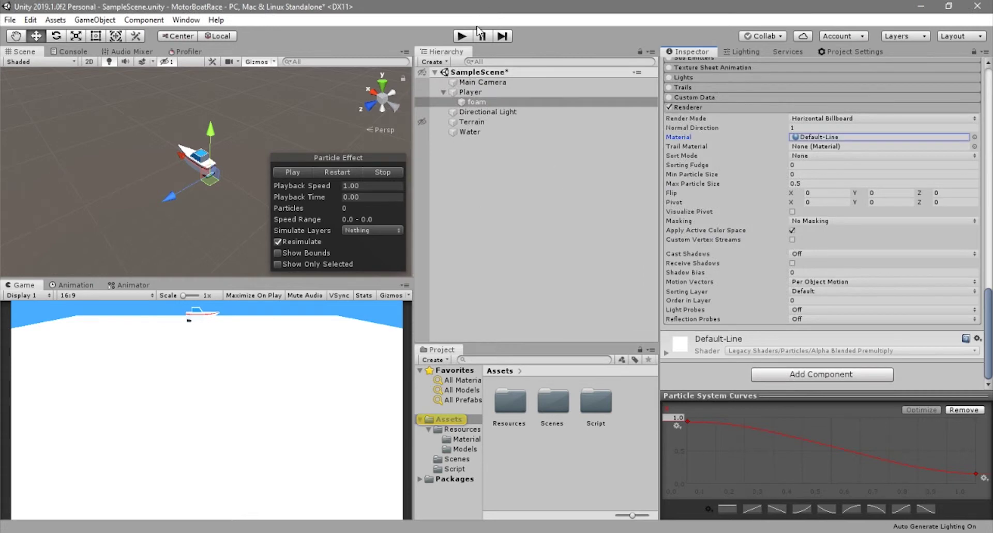
Run the game to check the foam trail with the new material, and stop the game.
{"action": "left_click", "coordinate": [465, 38]}
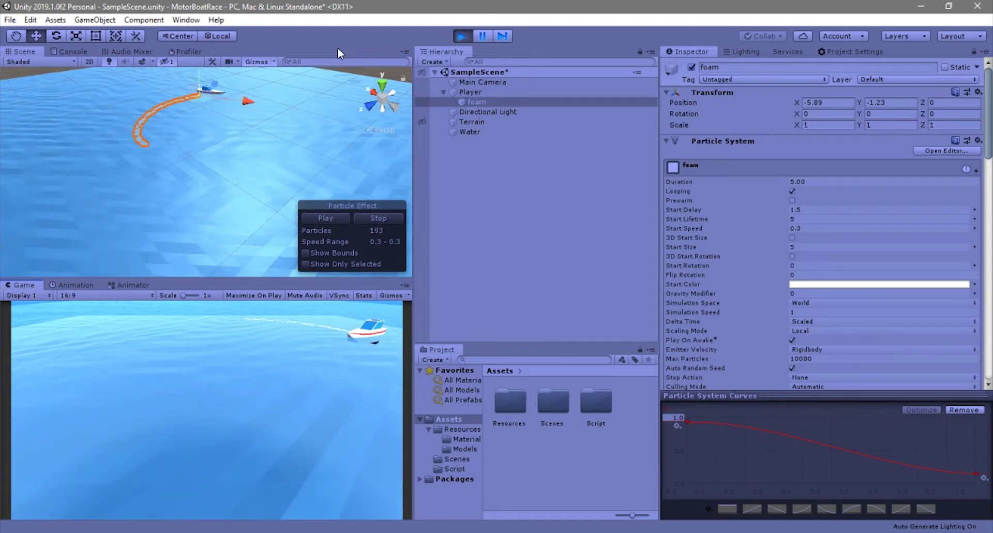
{"action": "left_click", "coordinate": [534, 177]}
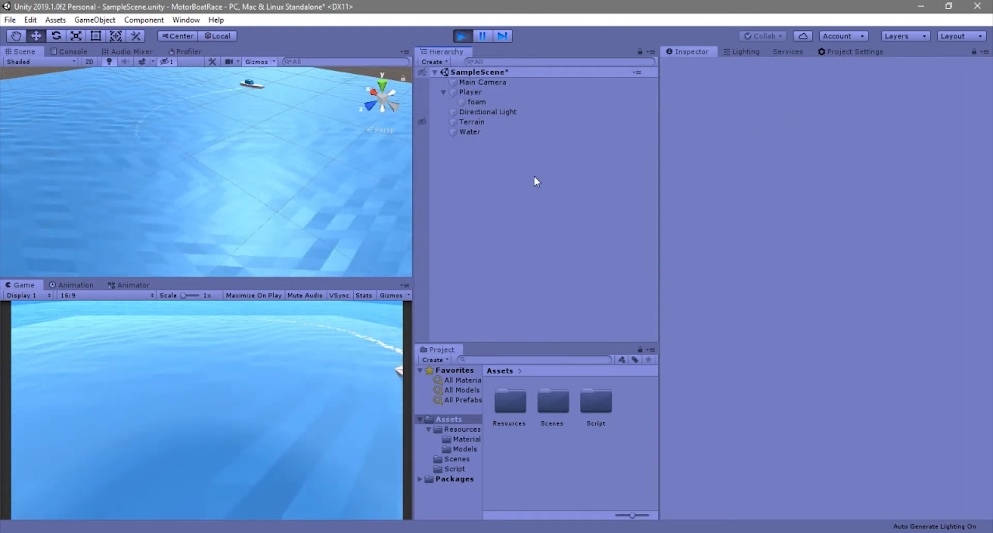
{"action": "scroll", "coordinate": [178, 114], "scroll_direction": "up", "scroll_amount": 4}
{"action": "middle_click_drag", "start_coordinate": [177, 114], "coordinate": [177, 173]}
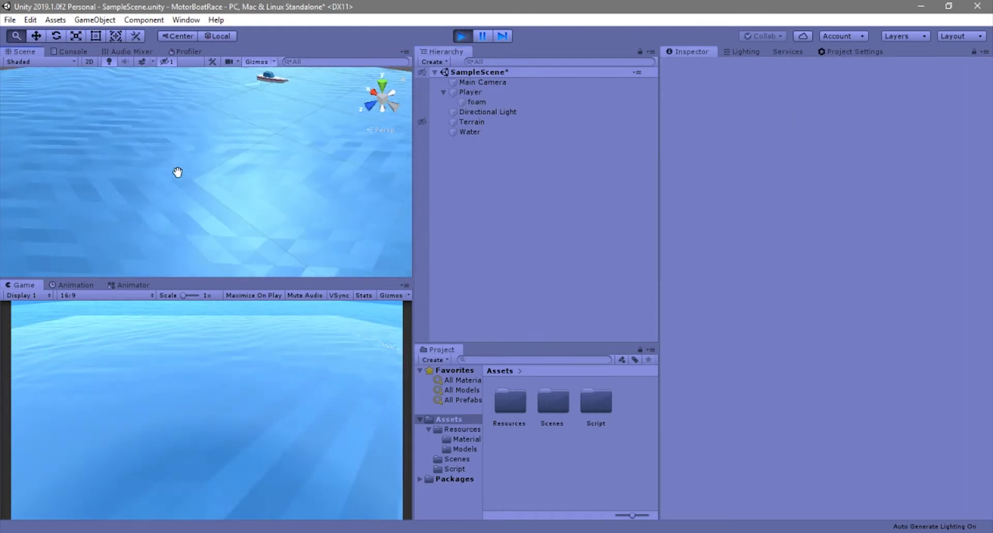
{"action": "left_click", "coordinate": [462, 36]}
Examine the Masking, Sorting Layer and Order in Layer settings in the foam's Renderer module.
{"action": "left_click", "coordinate": [486, 112]}
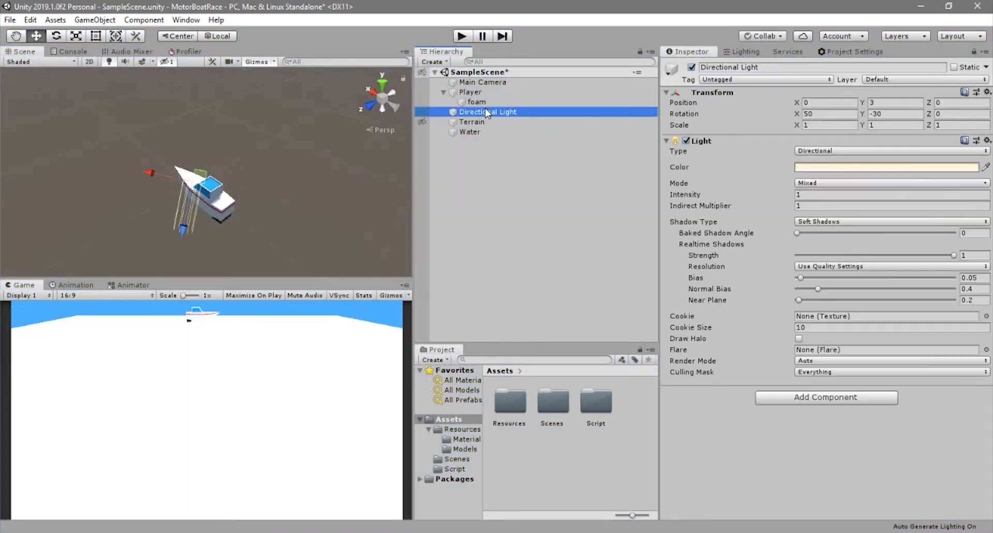
{"action": "left_click", "coordinate": [476, 102]}
{"action": "scroll", "coordinate": [834, 318], "scroll_direction": "down", "scroll_amount": 10}
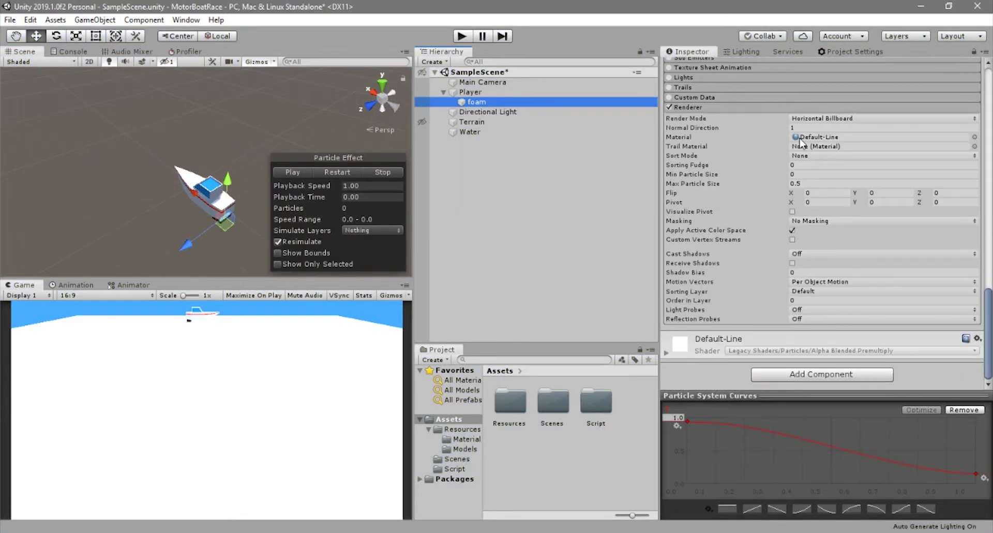
{"action": "left_click", "coordinate": [818, 221]}
{"action": "left_click", "coordinate": [840, 221]}
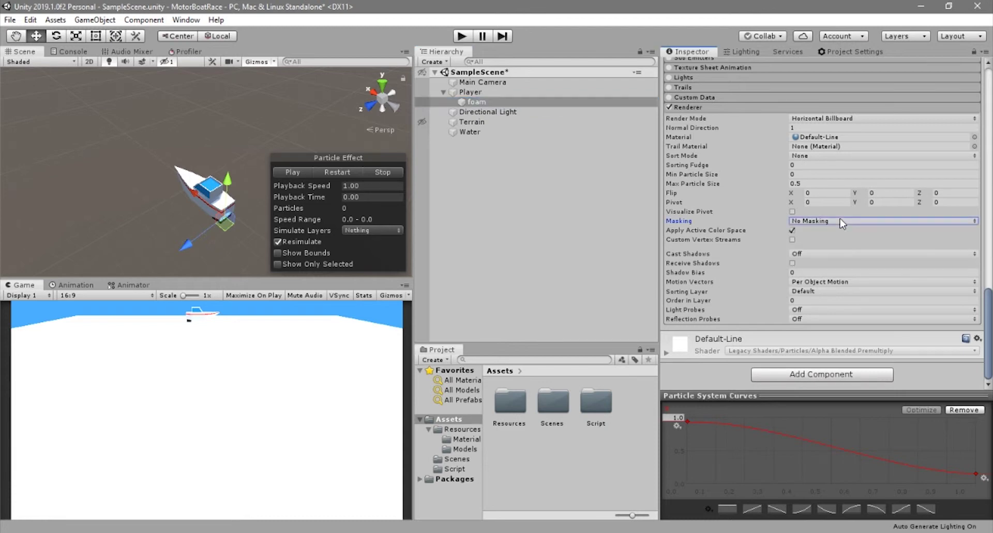
{"action": "left_click", "coordinate": [819, 293]}
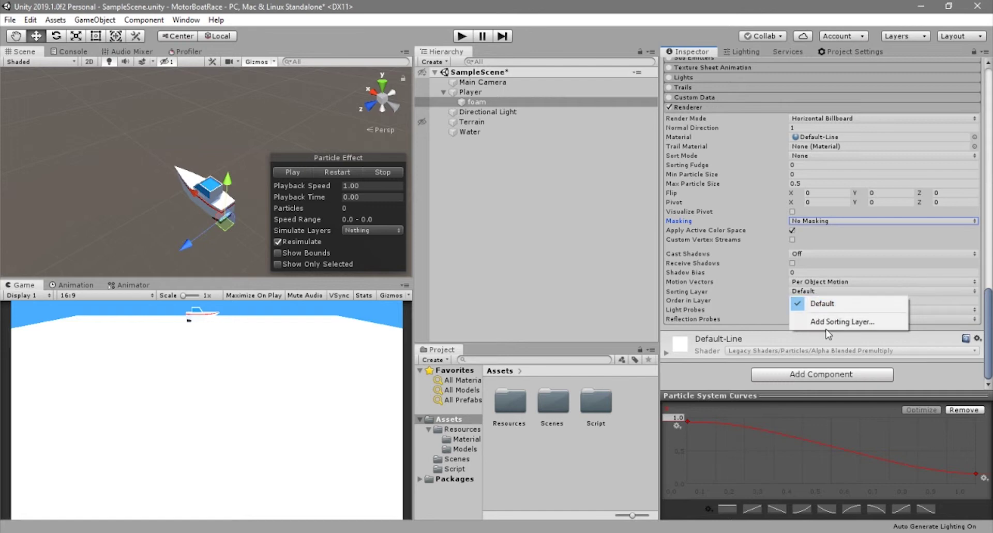
{"action": "left_click", "coordinate": [809, 277]}
{"action": "left_click", "coordinate": [810, 299]}
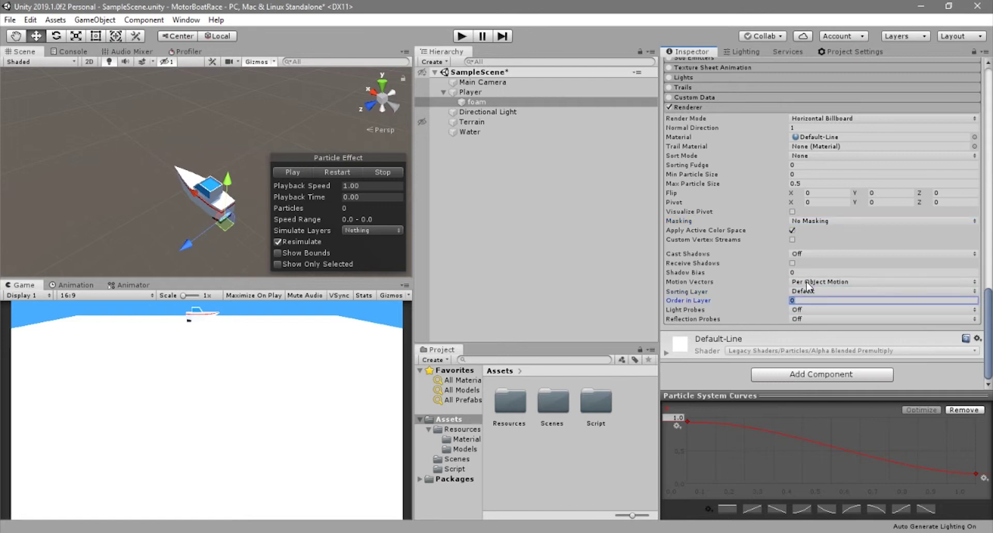
Run the game again, inspect the foam trail from farther away, and stop the game.
{"action": "left_click", "coordinate": [462, 37]}
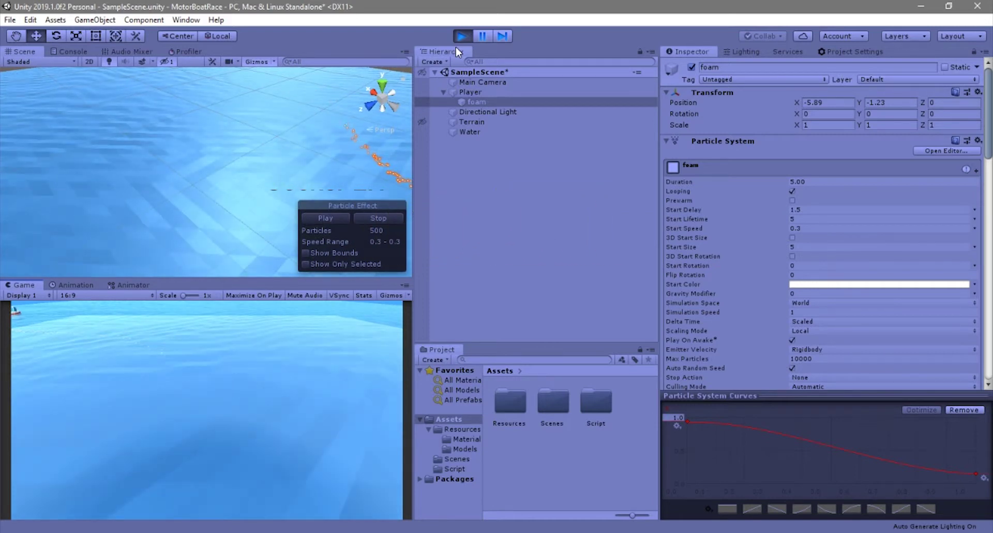
{"action": "scroll", "coordinate": [225, 132], "scroll_direction": "down", "scroll_amount": 8}
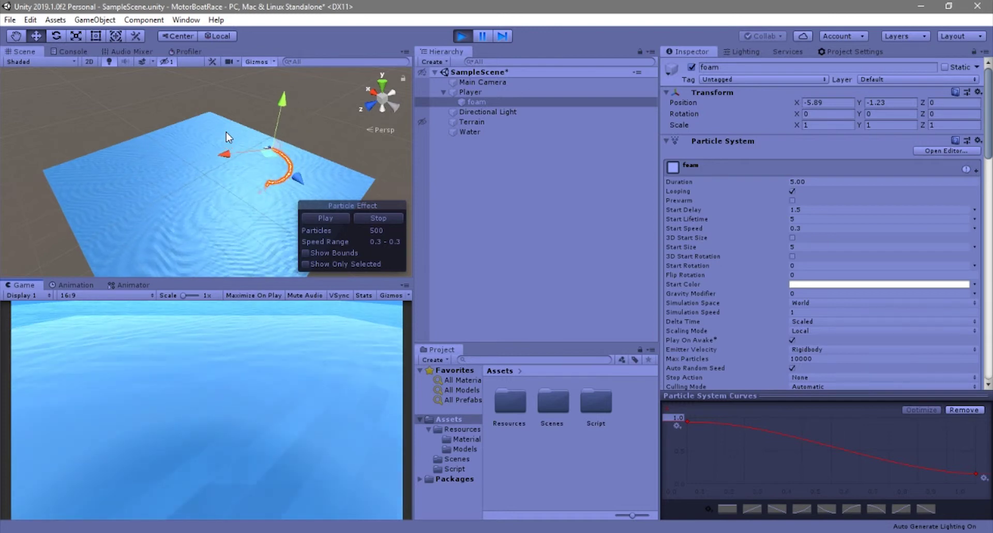
{"action": "left_click", "coordinate": [457, 40]}
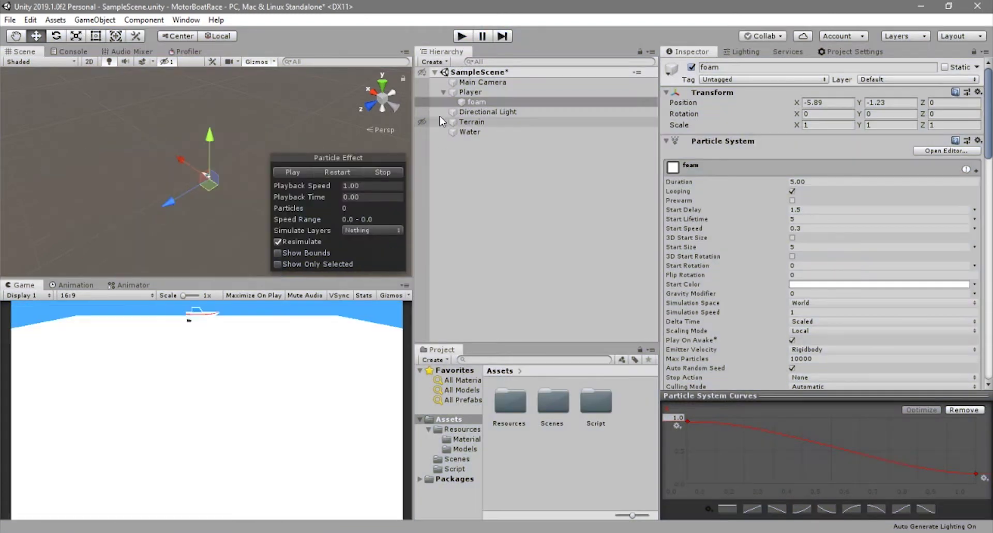
Duplicate the foam particle system under the Player object.
{"action": "scroll", "coordinate": [207, 191], "scroll_direction": "up", "scroll_amount": 5}
{"action": "middle_click_drag", "start_coordinate": [262, 182], "coordinate": [250, 182]}
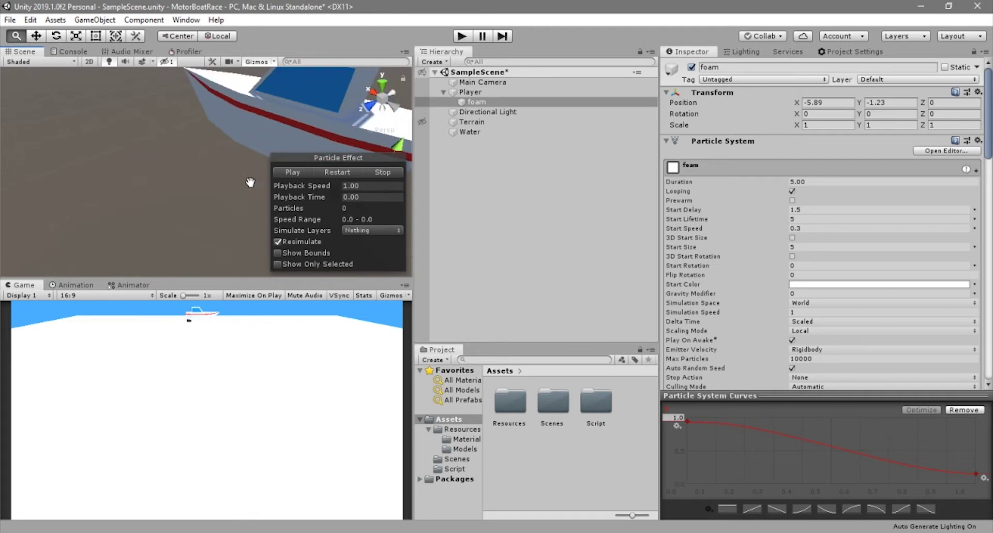
{"action": "scroll", "coordinate": [250, 182], "scroll_direction": "down", "scroll_amount": 3}
{"action": "left_click", "coordinate": [481, 101]}
{"action": "key", "text": "ctrl+d"}
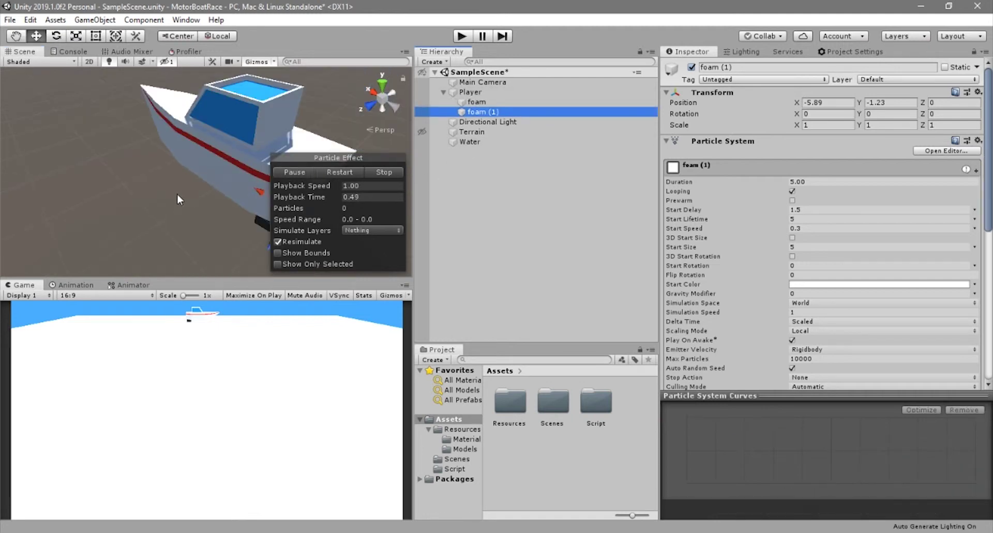
Move the duplicated foam emitter forward along the hull toward the bow, to X position 1.8.
{"action": "left_click_drag", "start_coordinate": [253, 189], "coordinate": [25, 66]}
{"action": "scroll", "coordinate": [172, 138], "scroll_direction": "up", "scroll_amount": 6}
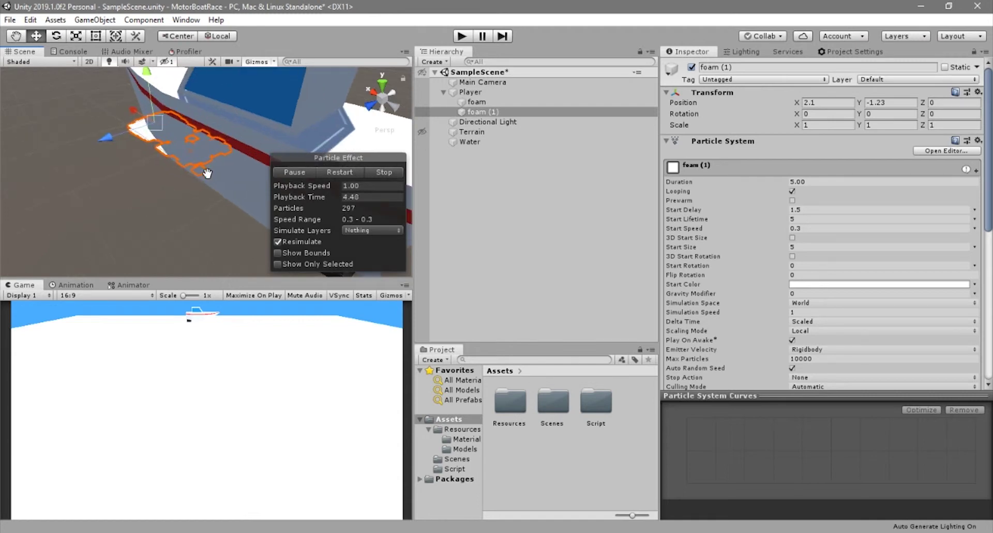
{"action": "middle_click_drag", "start_coordinate": [172, 138], "coordinate": [228, 132]}
{"action": "right_click_drag", "start_coordinate": [88, 156], "coordinate": [146, 162]}
{"action": "middle_click_drag", "start_coordinate": [146, 162], "coordinate": [215, 127]}
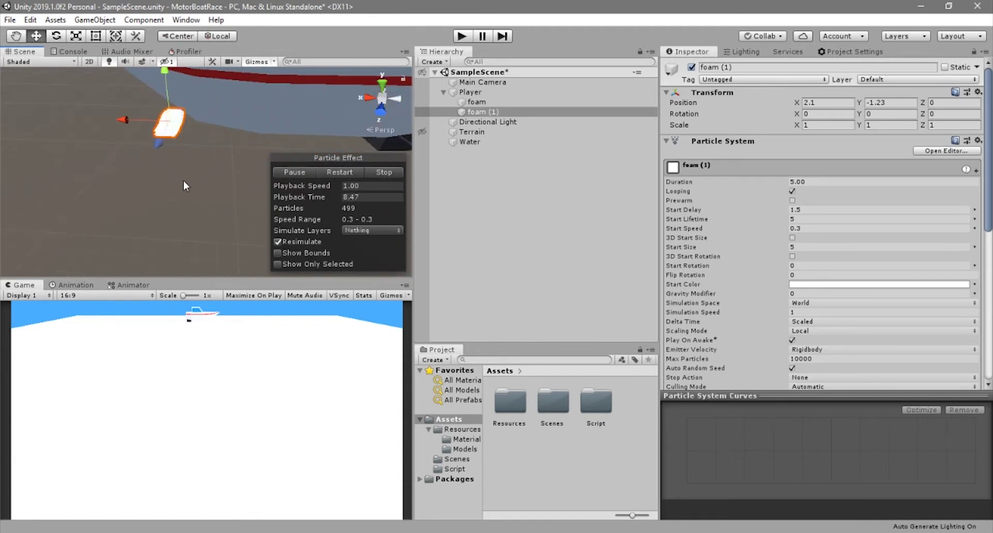
{"action": "left_click_drag", "start_coordinate": [141, 119], "coordinate": [148, 119]}
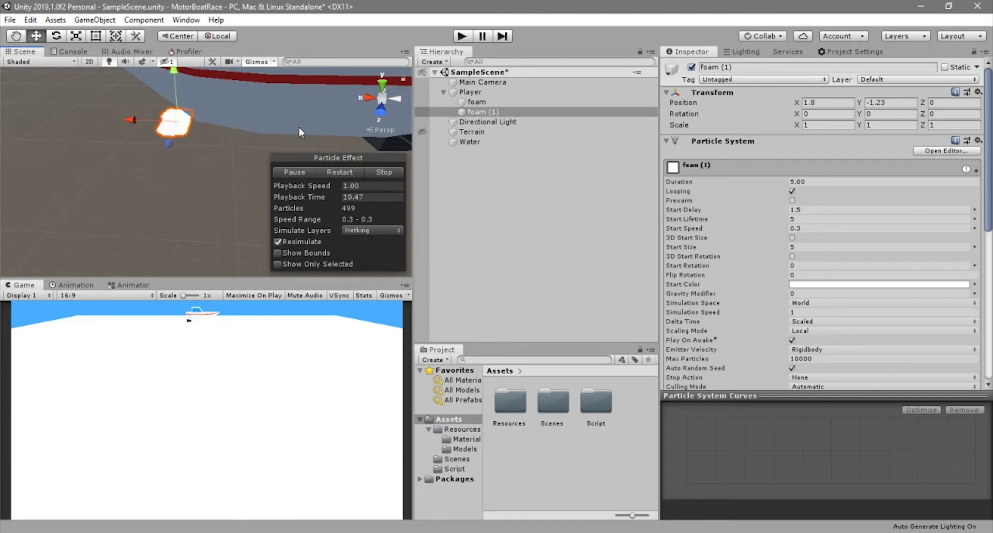
Run the game and drive the boat to check the front and motor foam trails together, and stop the game.
{"action": "key", "text": "ctrl+p"}
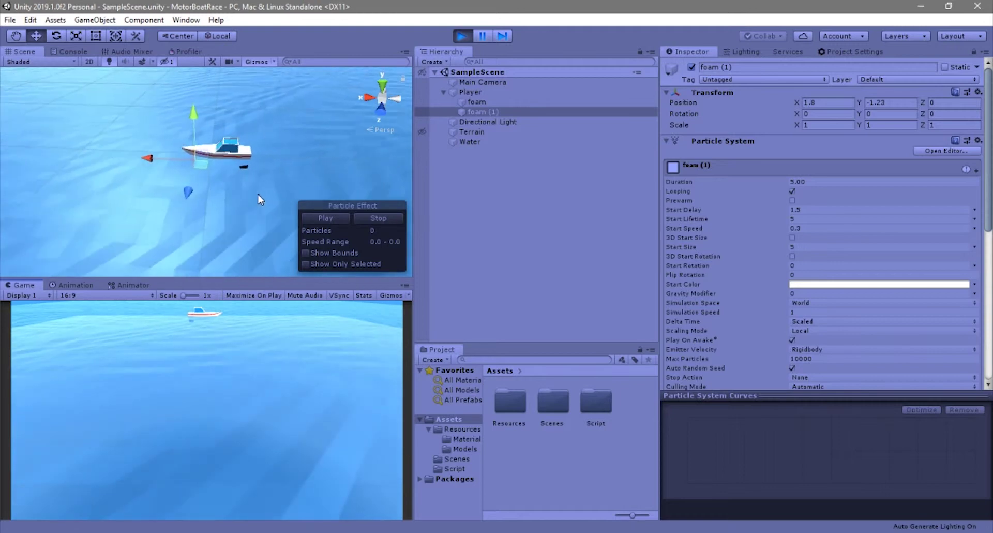
{"action": "key", "text": "w"}
{"action": "key", "text": "d"}
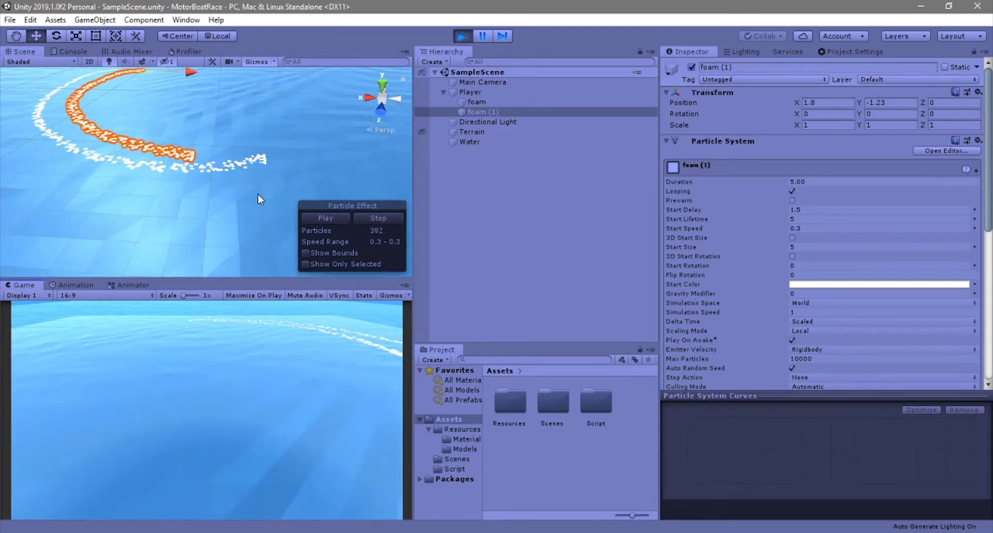
{"action": "scroll", "coordinate": [197, 159], "scroll_direction": "down", "scroll_amount": 5}
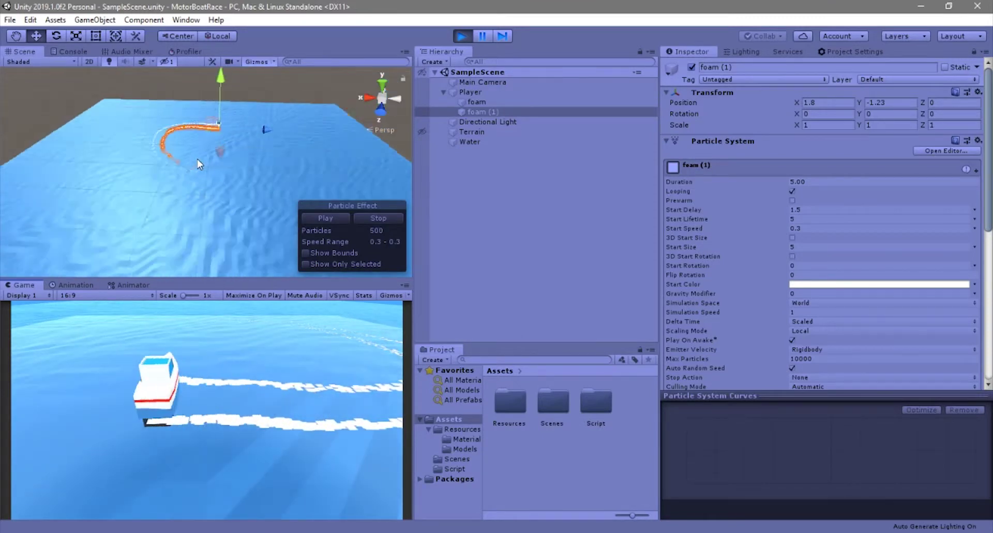
{"action": "scroll", "coordinate": [196, 159], "scroll_direction": "down", "scroll_amount": 5}
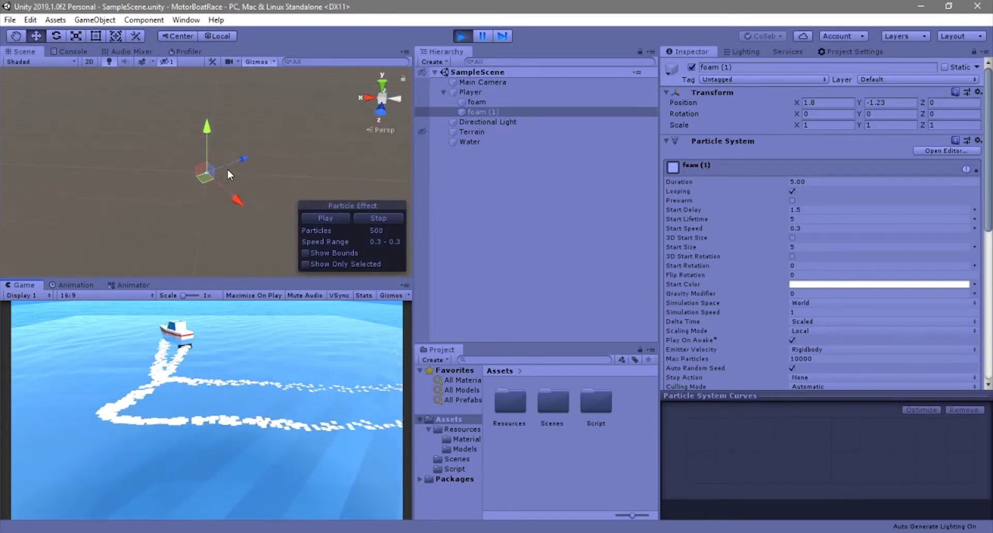
{"action": "scroll", "coordinate": [197, 178], "scroll_direction": "up", "scroll_amount": 6}
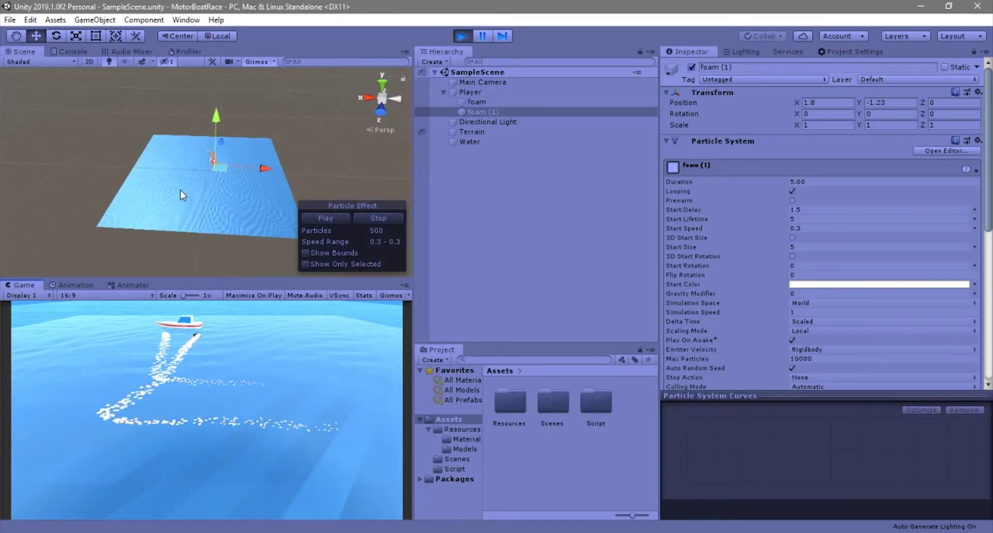
{"action": "scroll", "coordinate": [198, 171], "scroll_direction": "up", "scroll_amount": 4}
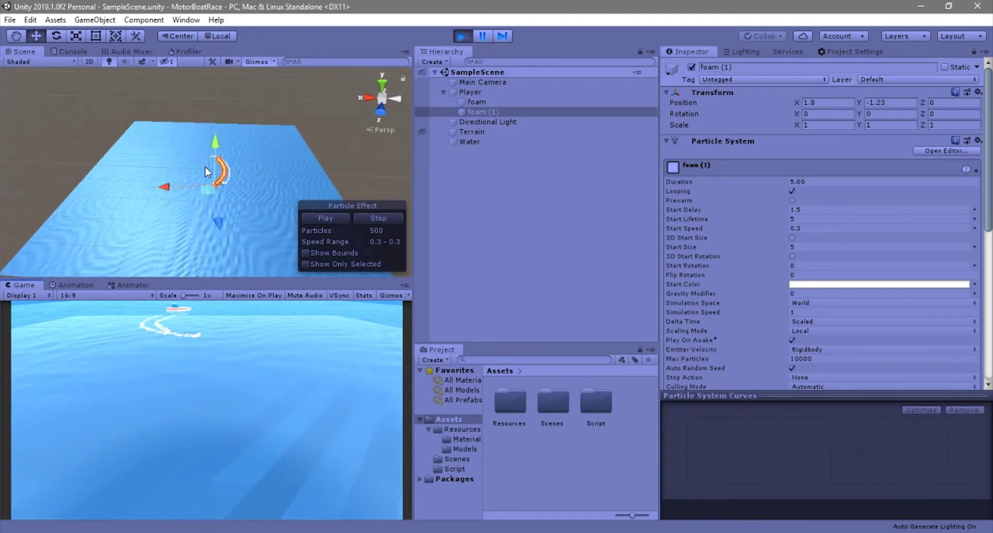
Open the Player's BoatMovement script in Visual Studio and look over its code.
{"action": "left_click", "coordinate": [498, 85]}
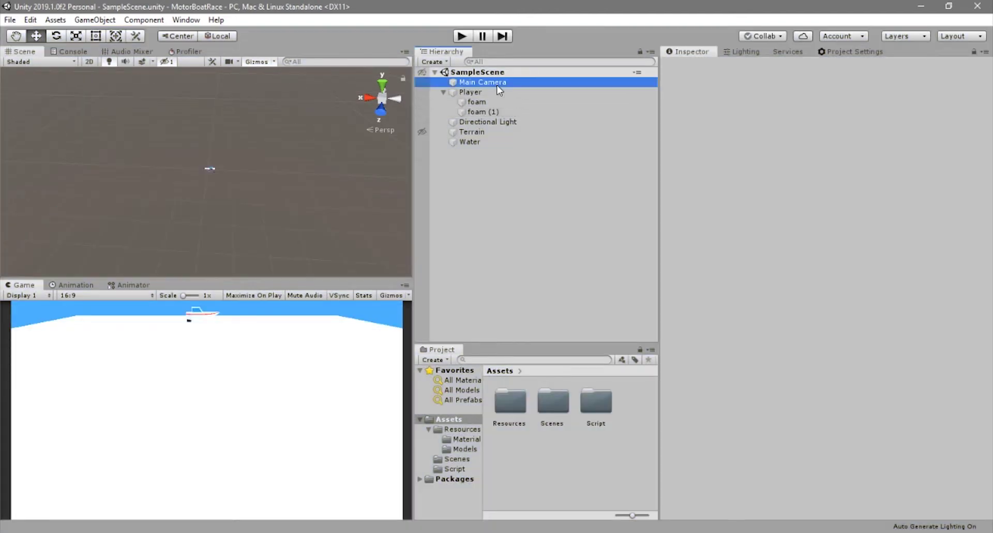
{"action": "left_click", "coordinate": [508, 94]}
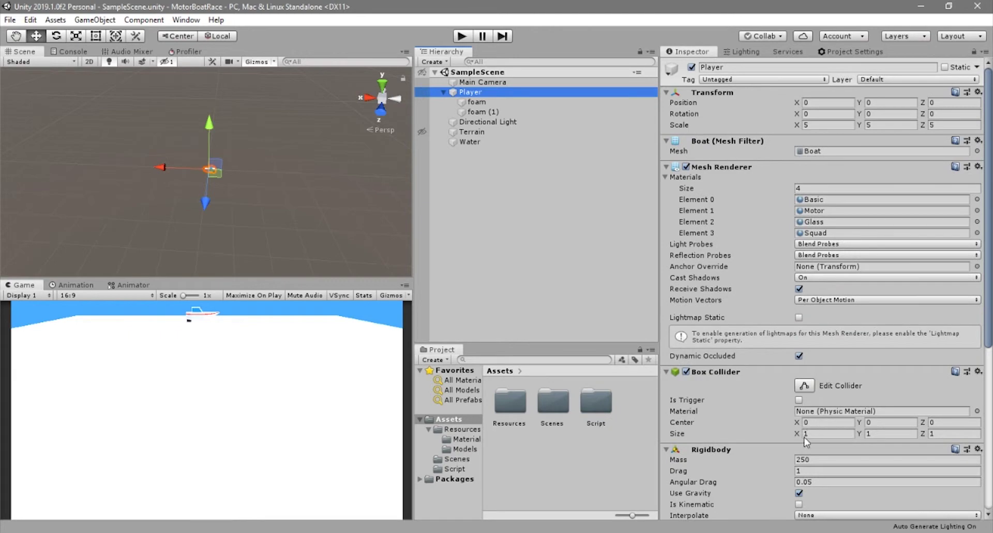
{"action": "scroll", "coordinate": [821, 465], "scroll_direction": "down", "scroll_amount": 8}
{"action": "double_click", "coordinate": [833, 335]}
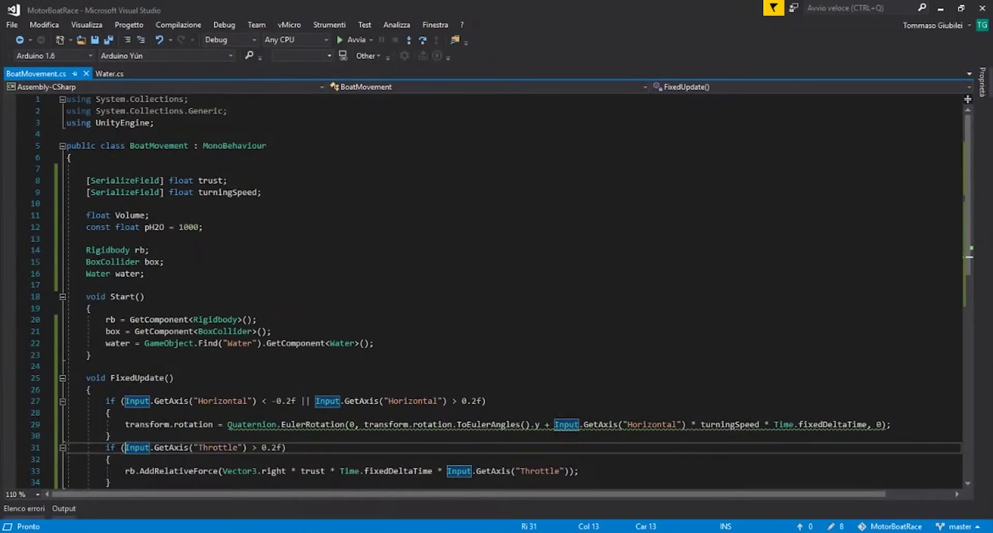
{"action": "scroll", "coordinate": [426, 340], "scroll_direction": "down", "scroll_amount": 4}
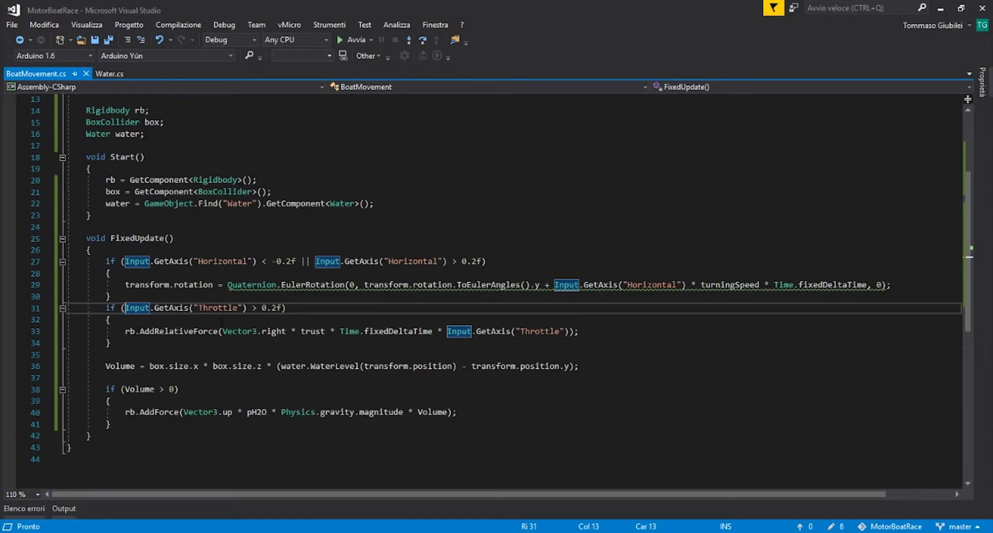
{"action": "scroll", "coordinate": [223, 320], "scroll_direction": "up", "scroll_amount": 4}
Declare a serialized float field motorFoamMultiplier at the start of the BoatMovement class, above the trust field.
{"action": "left_click", "coordinate": [249, 181]}
{"action": "left_click", "coordinate": [249, 170]}
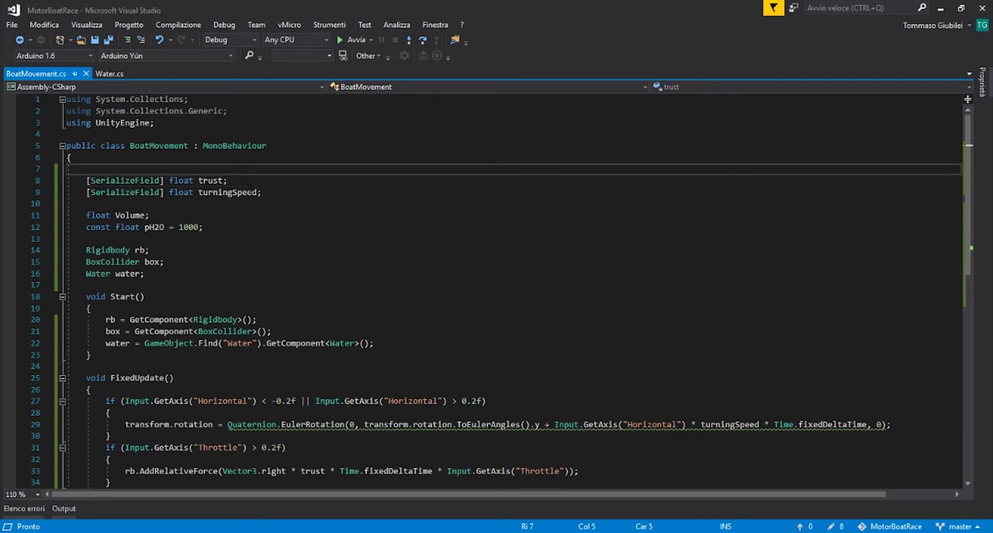
{"action": "key", "text": "Return"}
{"action": "key", "text": "Return"}
{"action": "key", "text": "Up"}
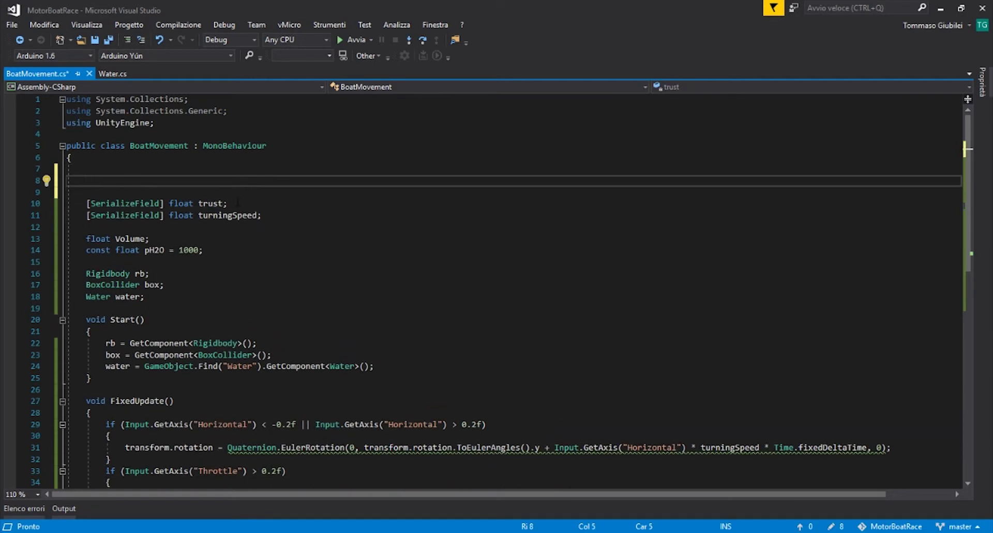
{"action": "type", "text": "[SerializeField] "}
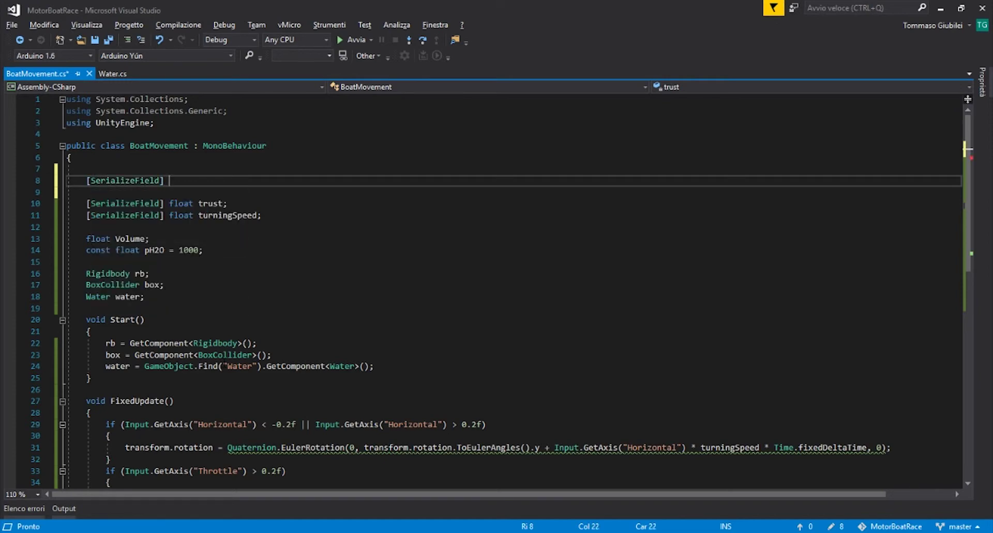
{"action": "type", "text": "float motorFoamMultiplier;"}
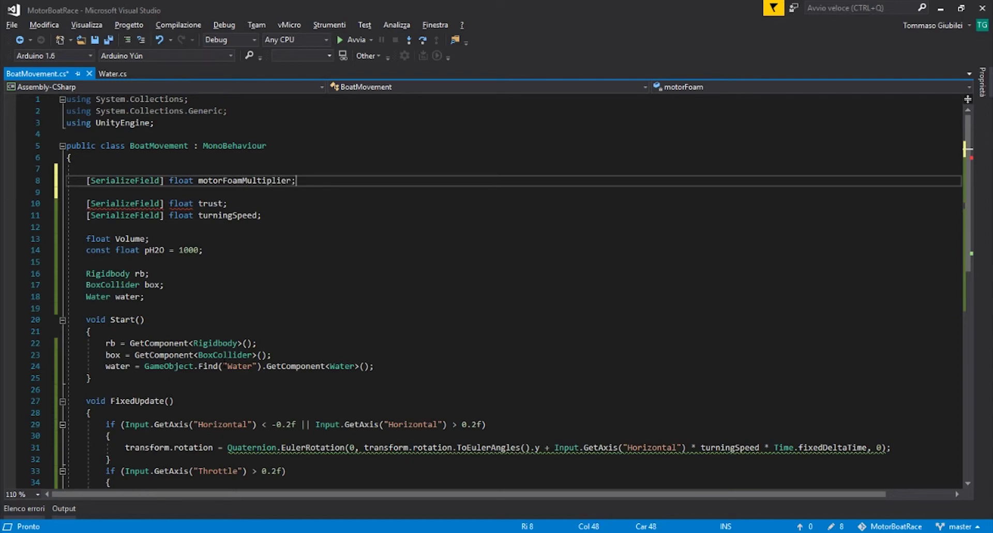
{"action": "key", "text": "Return"}
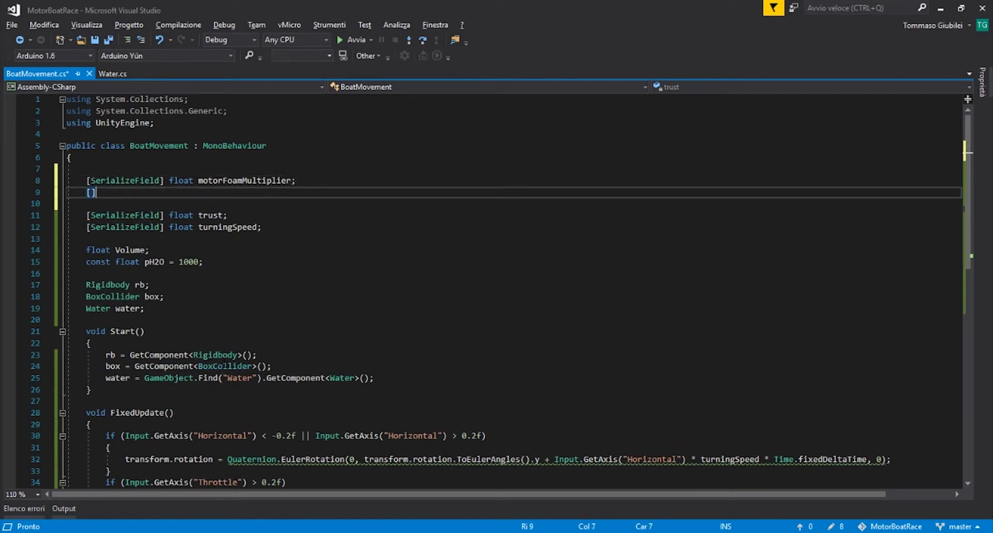
Declare a serialized float field motorFoamBase below motorFoamMultiplier.
{"action": "type", "text": "[SerializeField]"}
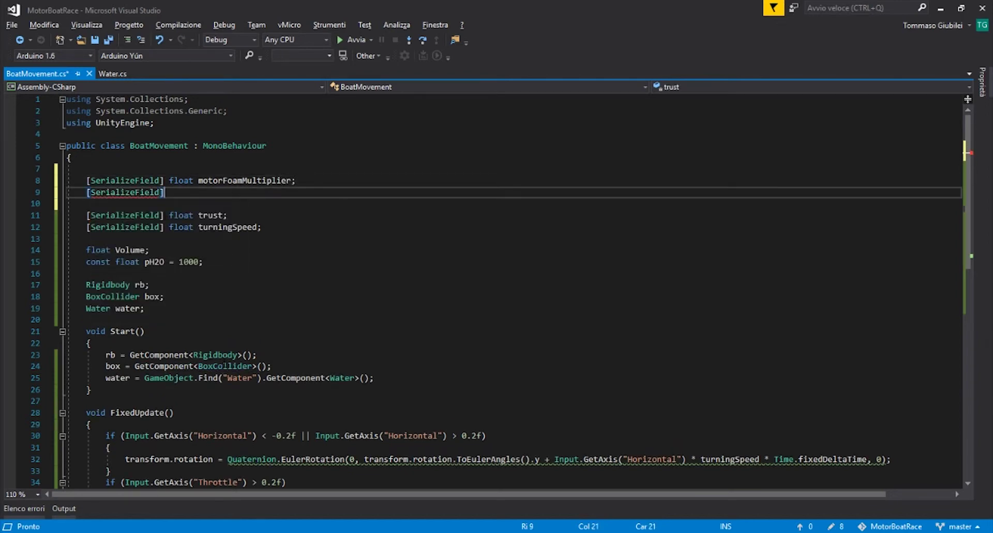
{"action": "type", "text": " float motorFoam"}
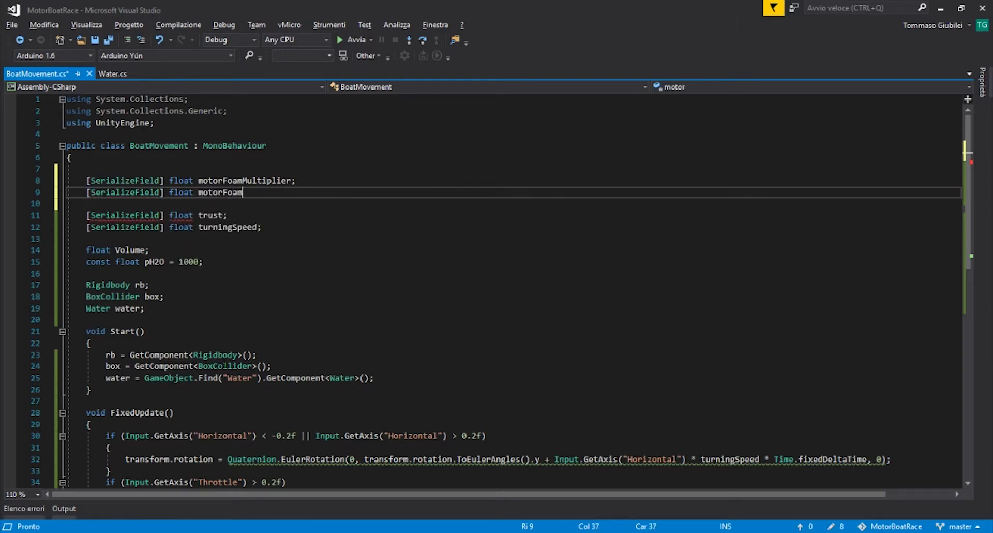
{"action": "type", "text": "e;"}
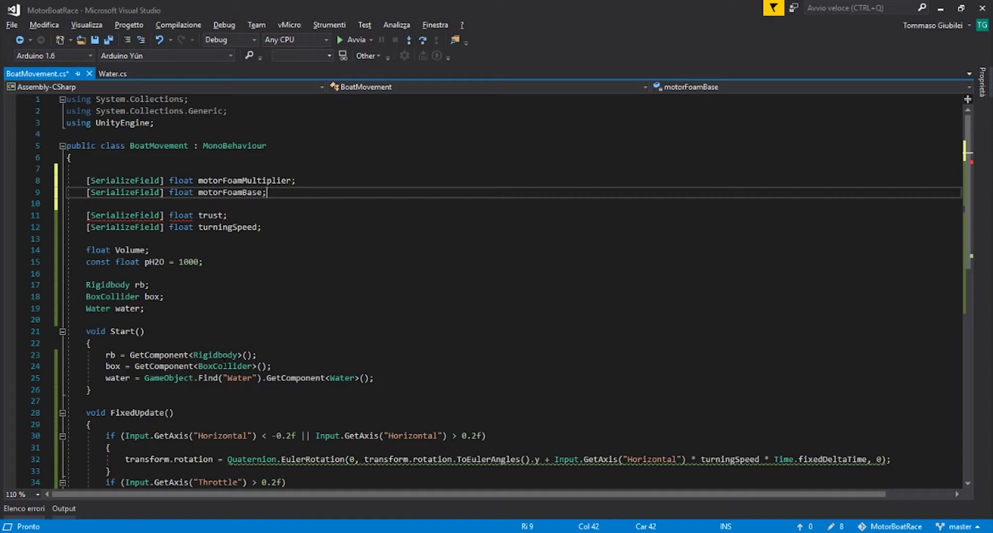
{"action": "key", "text": "Return"}
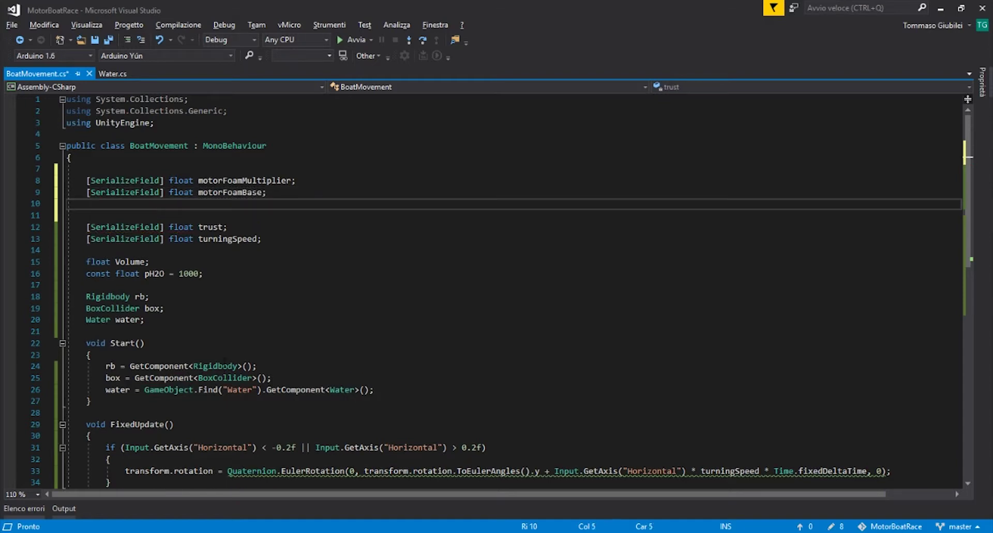
Declare a serialized float field frontFoamMultiplier below motorFoamBase and save the script.
{"action": "type", "text": "[Ser"}
{"action": "key", "text": "Tab"}
{"action": "type", "text": "] "}
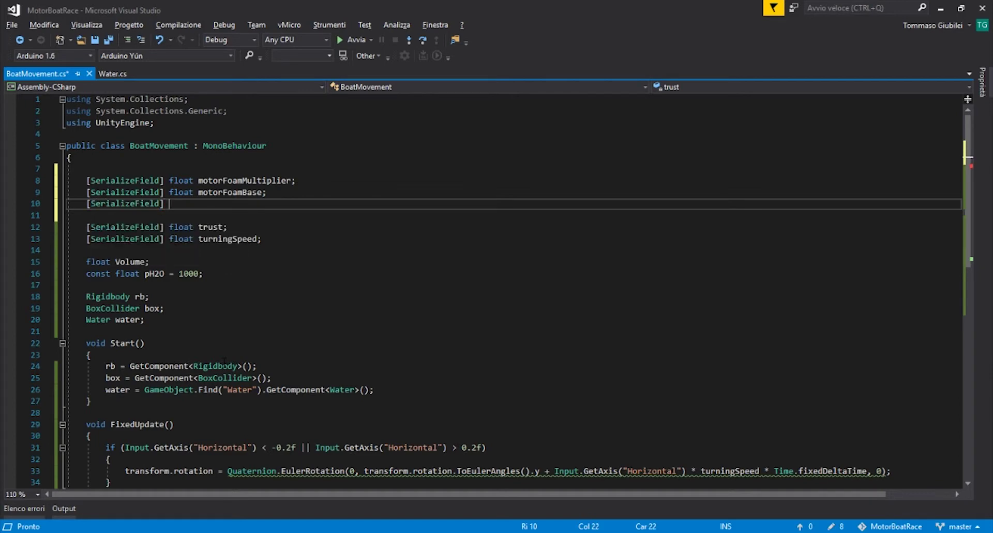
{"action": "type", "text": "float f"}
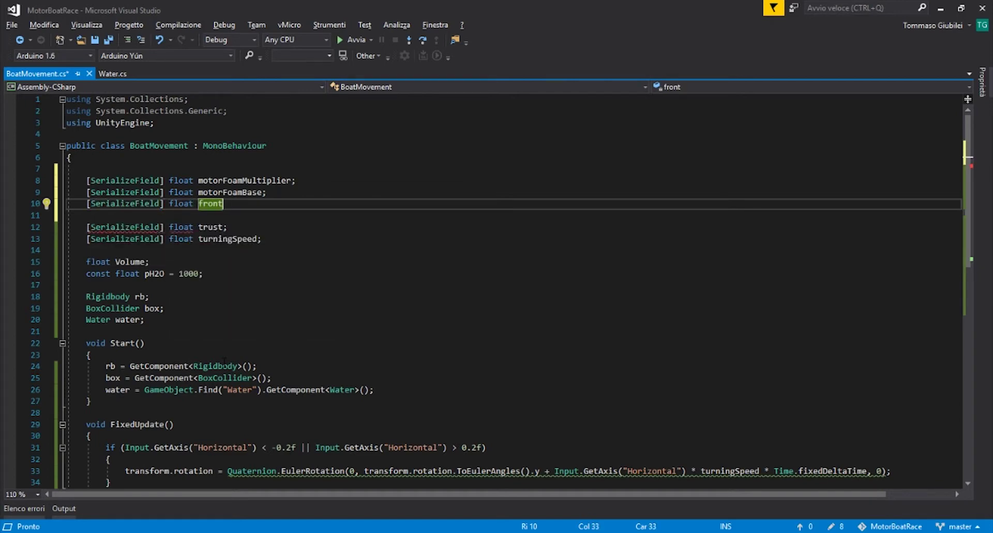
{"action": "type", "text": "rontFoa"}
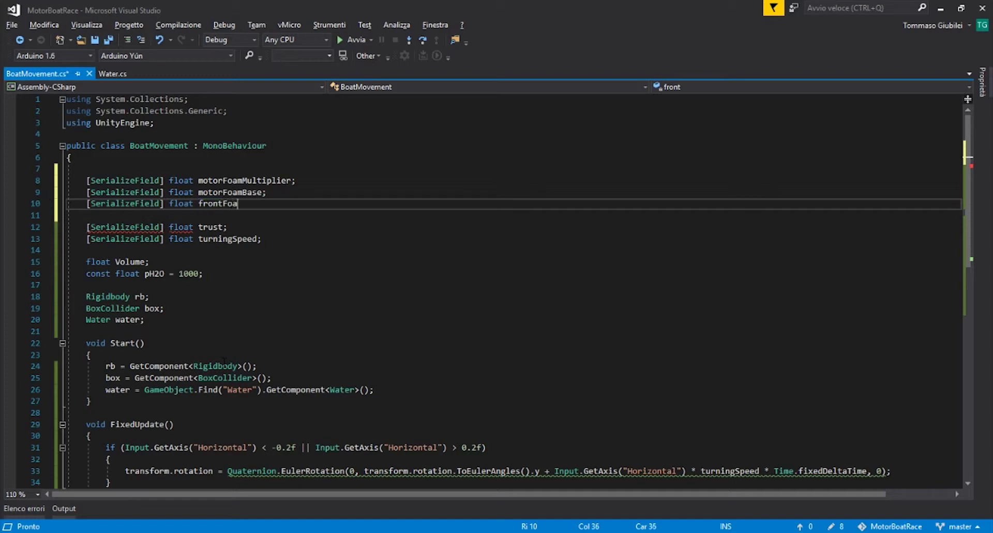
{"action": "type", "text": "mMultiplier;"}
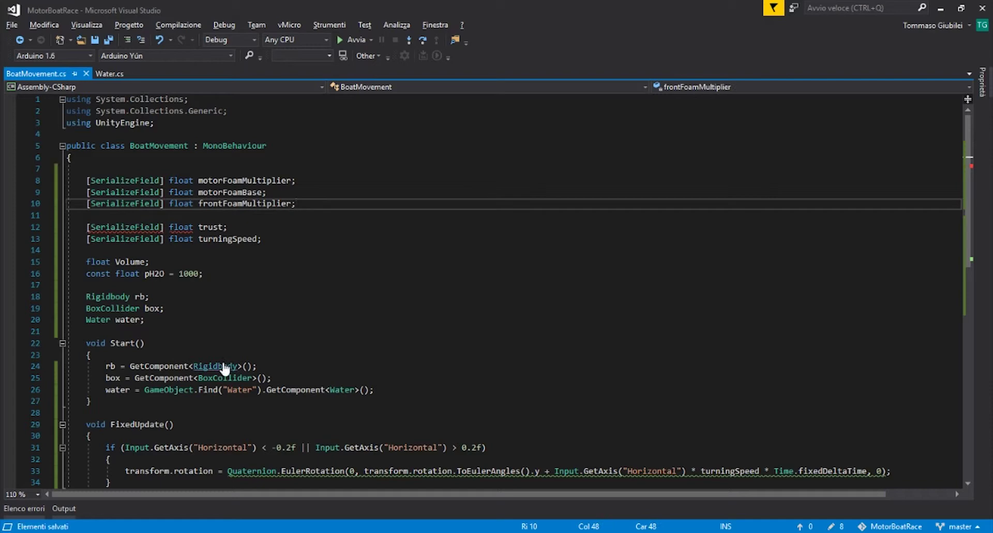
{"action": "key", "text": "ctrl+s"}
Insert blank lines in FixedUpdate between the Throttle if block and the Volume calculation.
{"action": "scroll", "coordinate": [316, 277], "scroll_direction": "down", "scroll_amount": 6}
{"action": "left_click", "coordinate": [455, 367]}
{"action": "left_click", "coordinate": [471, 378]}
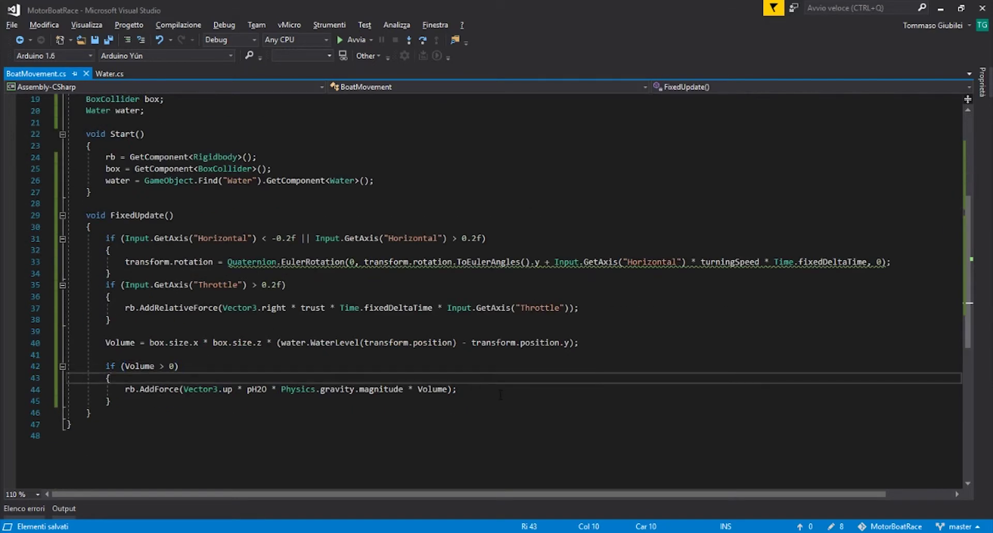
{"action": "left_click", "coordinate": [491, 389]}
{"action": "left_click", "coordinate": [501, 412]}
{"action": "left_click", "coordinate": [507, 394]}
{"action": "left_click", "coordinate": [514, 404]}
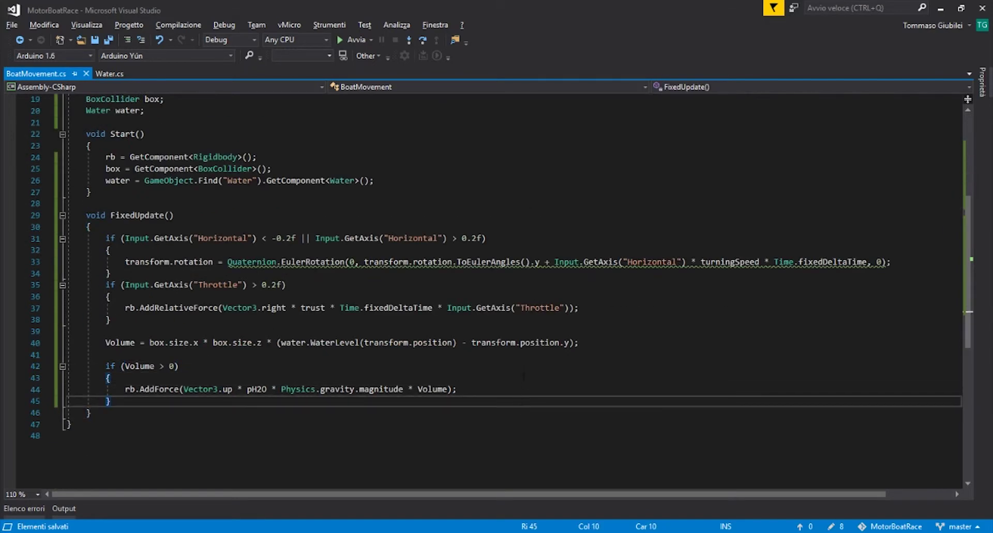
{"action": "left_click", "coordinate": [530, 327]}
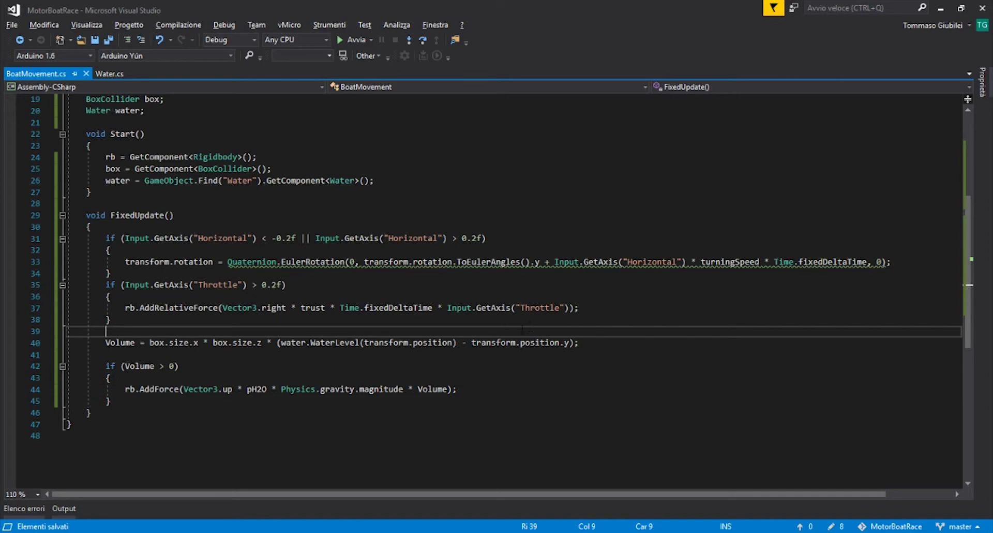
{"action": "key", "text": "Return"}
{"action": "key", "text": "Return"}
{"action": "key", "text": "Up"}
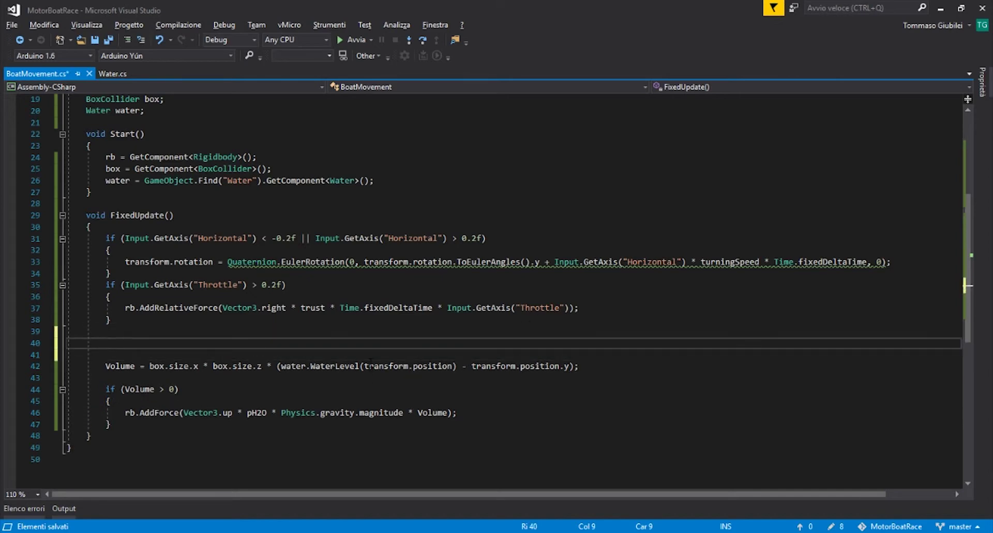
Declare a ParticleSystem.EmissionModule field named motor below the Water field, separated by a blank line.
{"action": "scroll", "coordinate": [371, 363], "scroll_direction": "up", "scroll_amount": 6}
{"action": "left_click", "coordinate": [193, 331]}
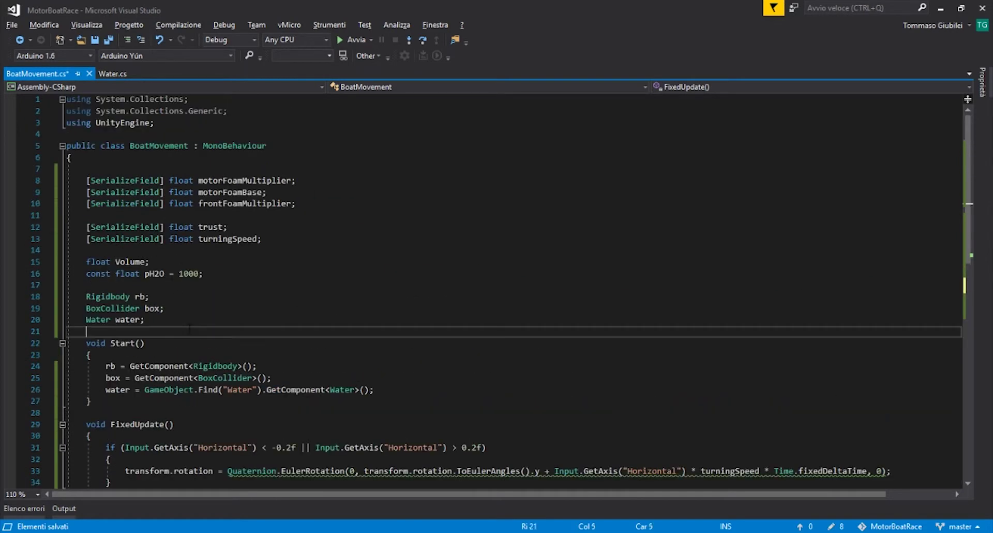
{"action": "left_click", "coordinate": [192, 324]}
{"action": "key", "text": "Return"}
{"action": "key", "text": "Return"}
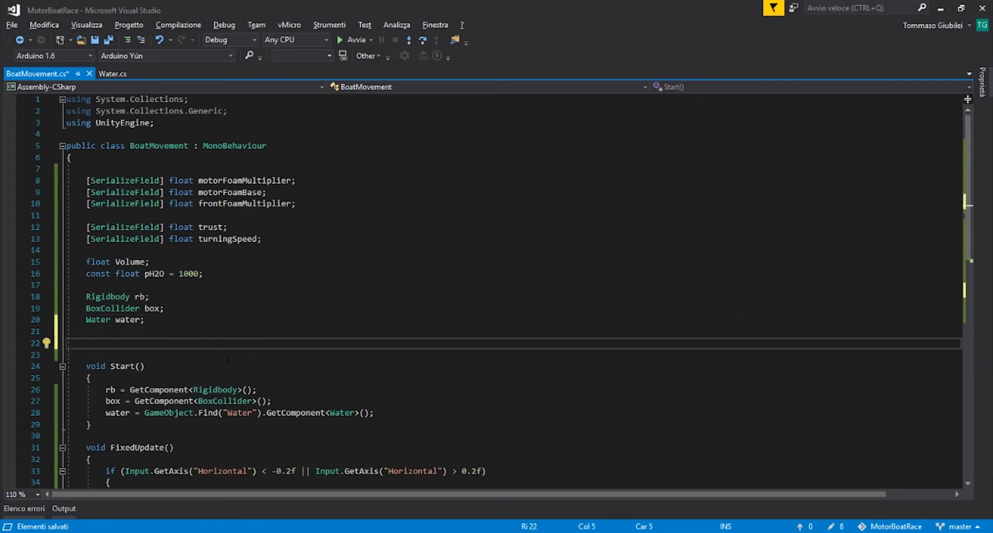
{"action": "scroll", "coordinate": [231, 388], "scroll_direction": "down", "scroll_amount": 2}
{"action": "key", "text": "ctrl+s"}
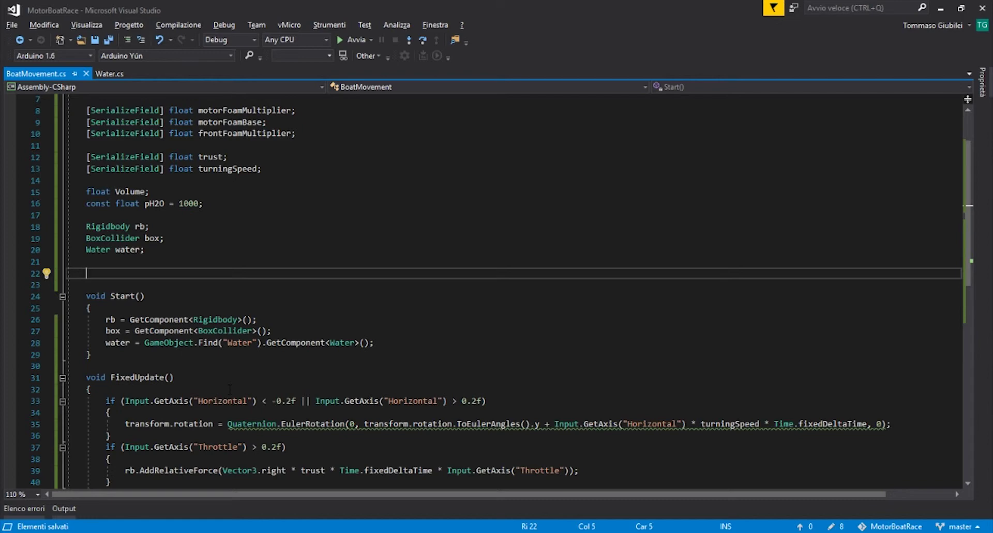
{"action": "type", "text": "Part"}
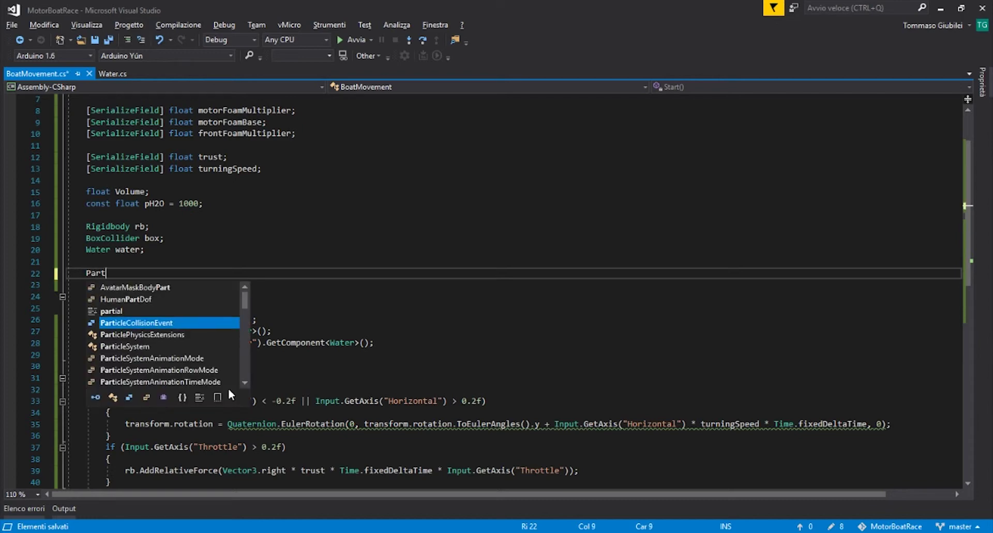
{"action": "key", "text": "Down"}
{"action": "key", "text": "Tab"}
{"action": "type", "text": ".Em"}
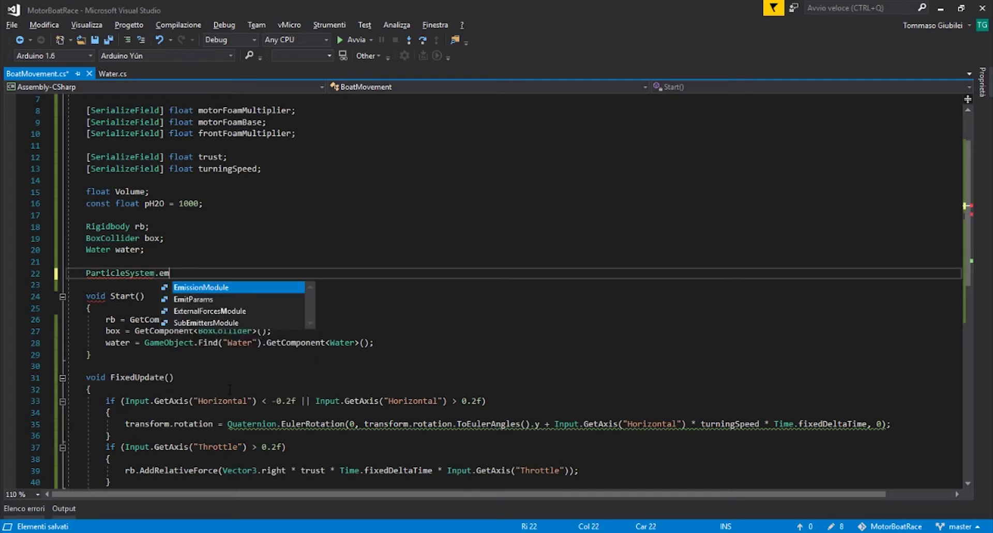
{"action": "key", "text": "Tab"}
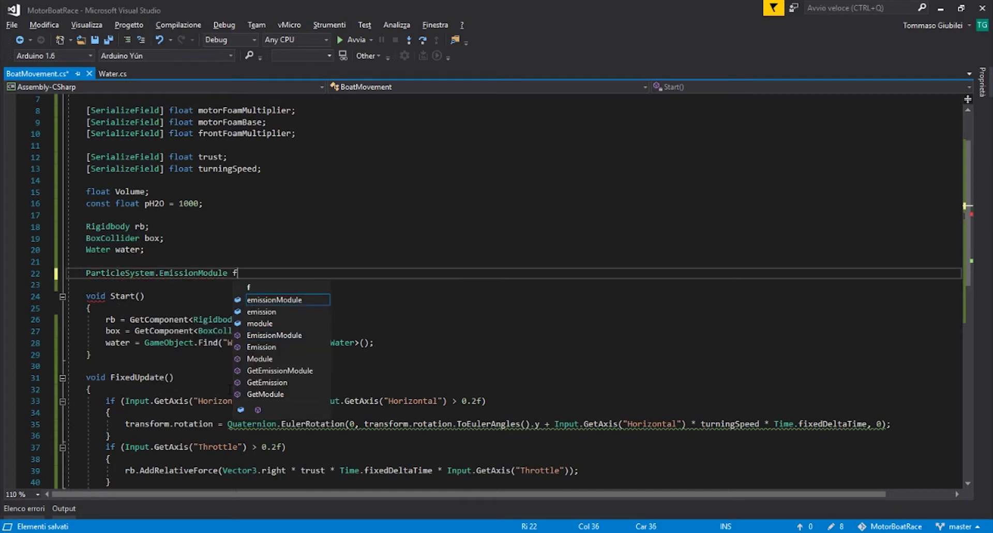
{"action": "type", "text": "motor;"}
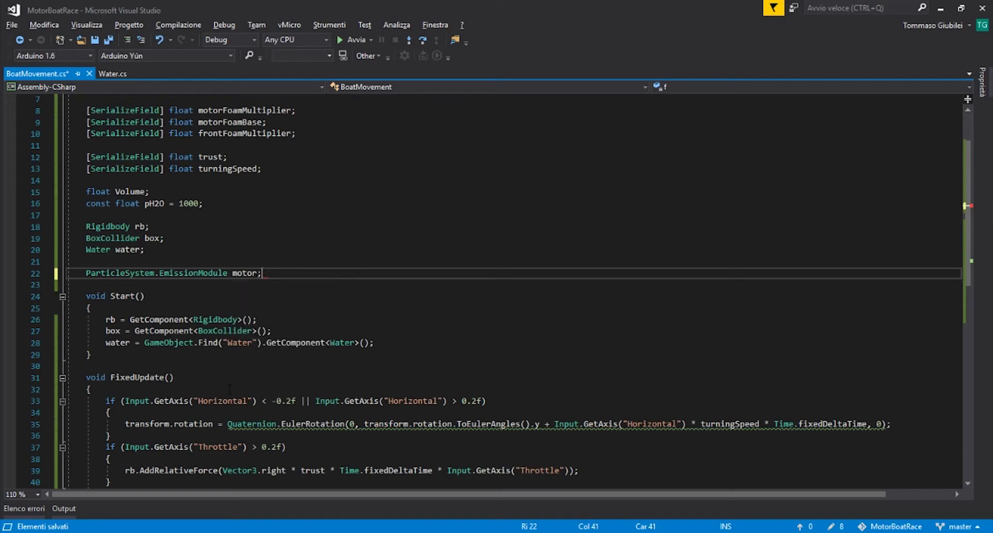
{"action": "key", "text": "Return"}
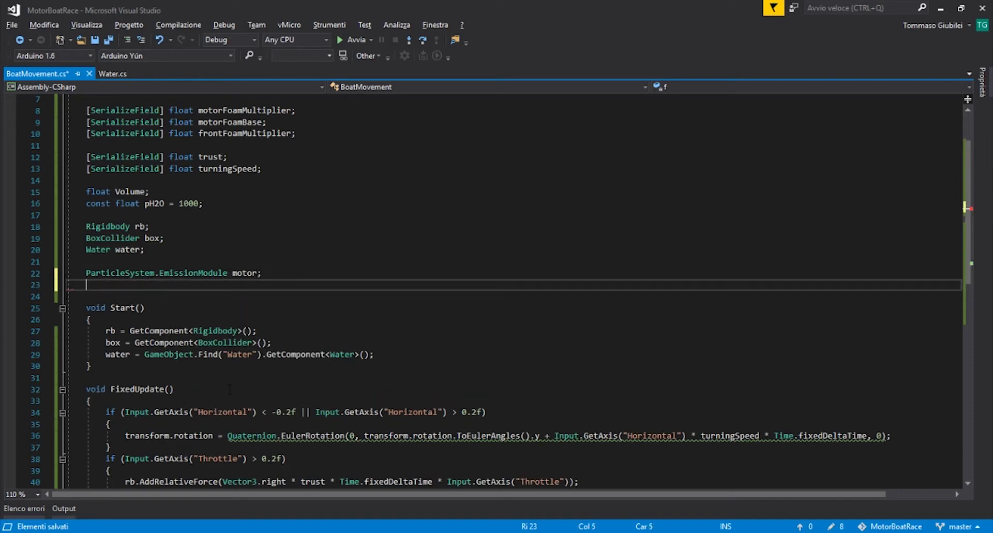
Add front as a second variable to the ParticleSystem.EmissionModule declaration and save the script.
{"action": "type", "text": "Part"}
{"action": "key", "text": "BackSpace"}
{"action": "key", "text": "BackSpace"}
{"action": "key", "text": "BackSpace"}
{"action": "key", "text": "BackSpace"}
{"action": "key", "text": "BackSpace"}
{"action": "key", "text": "BackSpace"}
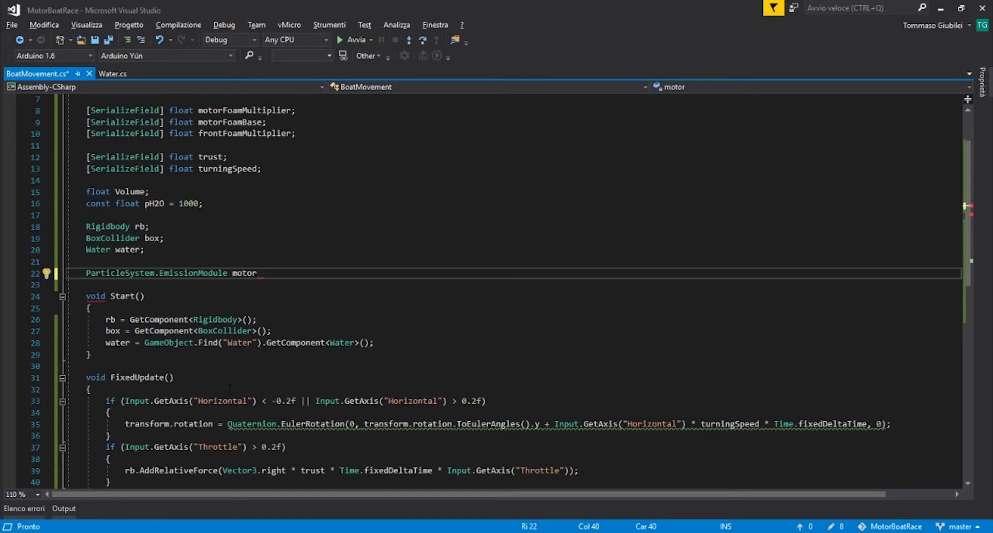
{"action": "type", "text": ", "}
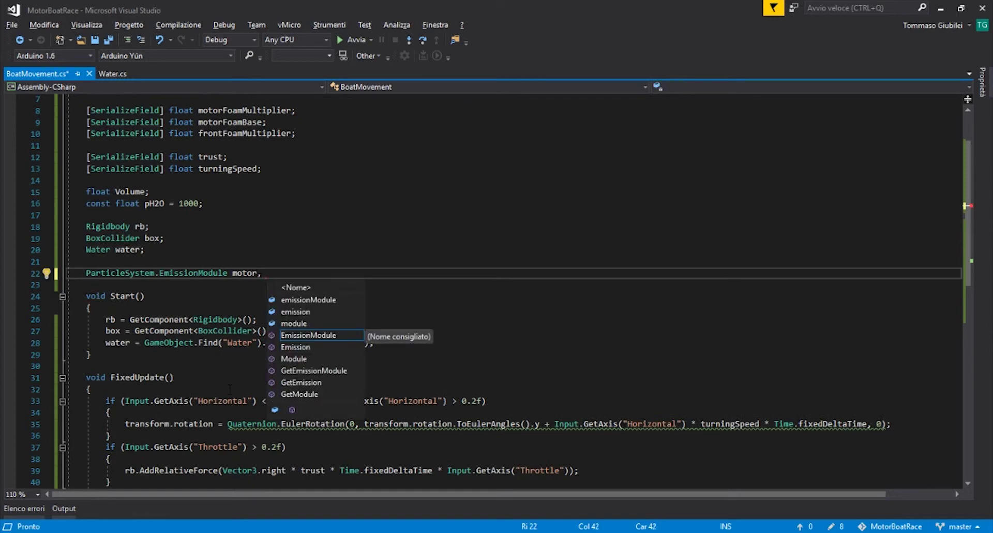
{"action": "type", "text": "front;"}
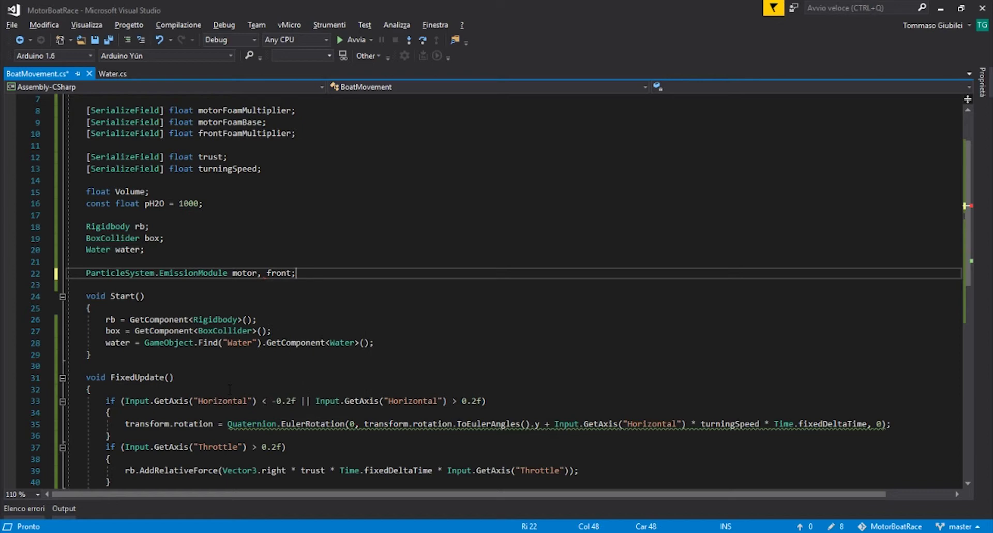
{"action": "key", "text": "ctrl+s"}
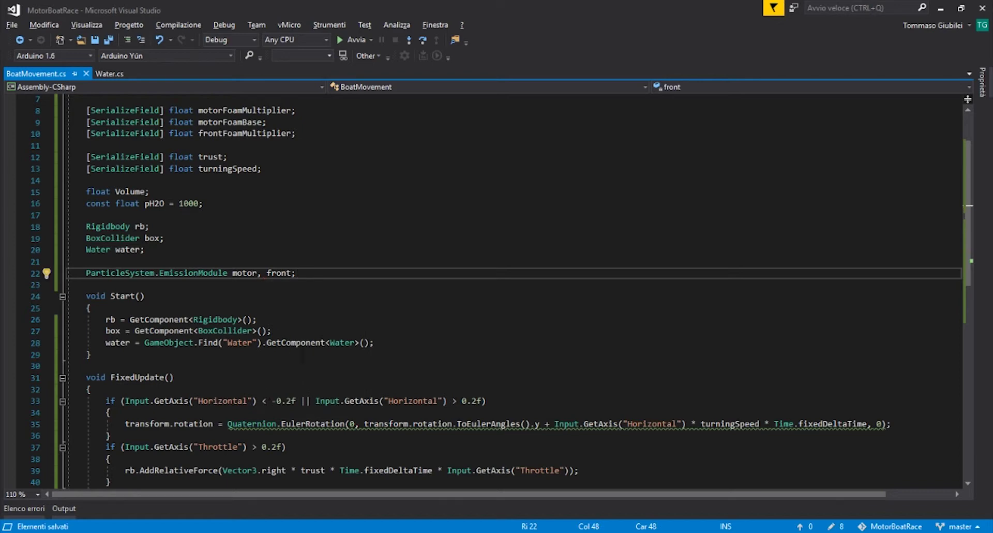
At the end of Start, below the water assignment, begin assigning motor from transform.GetChild(0).
{"action": "scroll", "coordinate": [303, 357], "scroll_direction": "down", "scroll_amount": 3}
{"action": "left_click", "coordinate": [431, 238]}
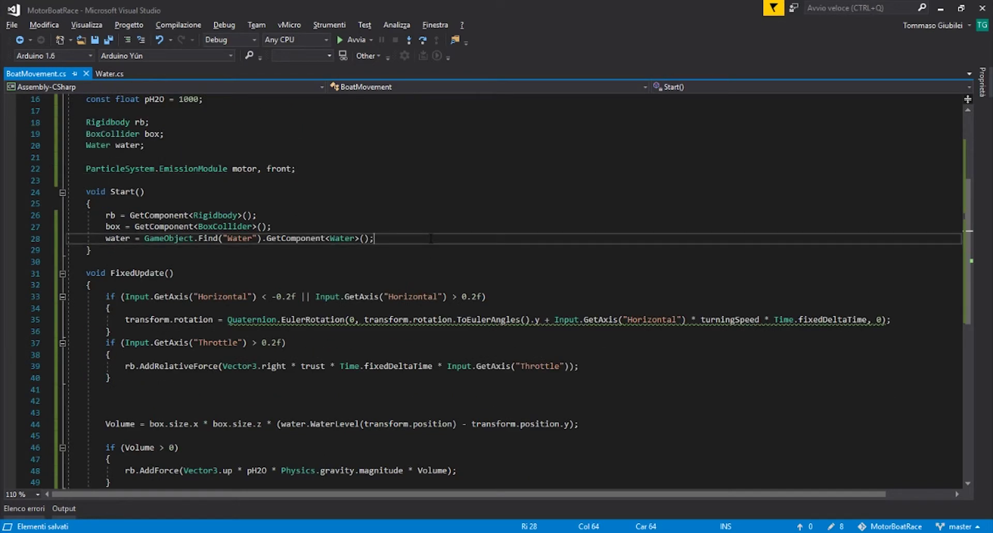
{"action": "key", "text": "Return"}
{"action": "key", "text": "Return"}
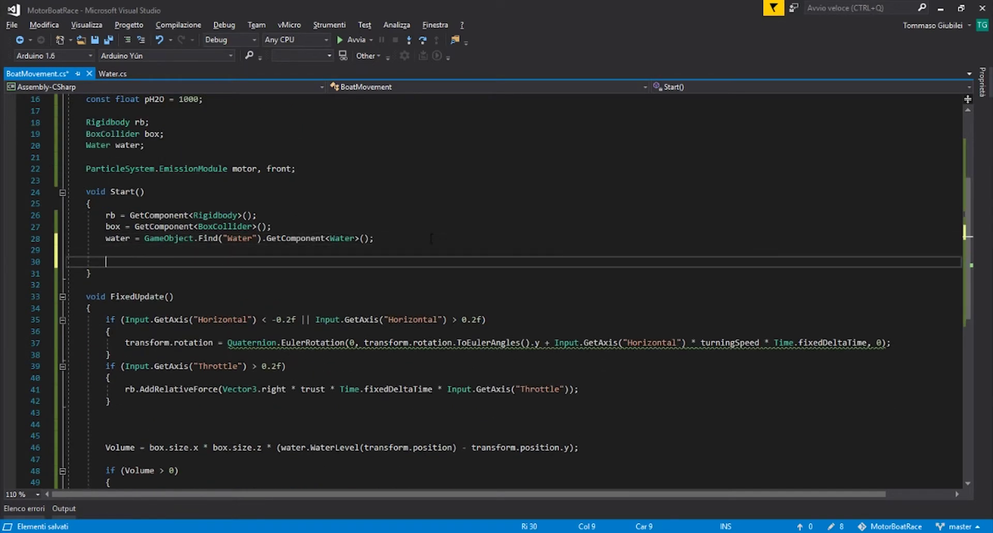
{"action": "type", "text": "mot"}
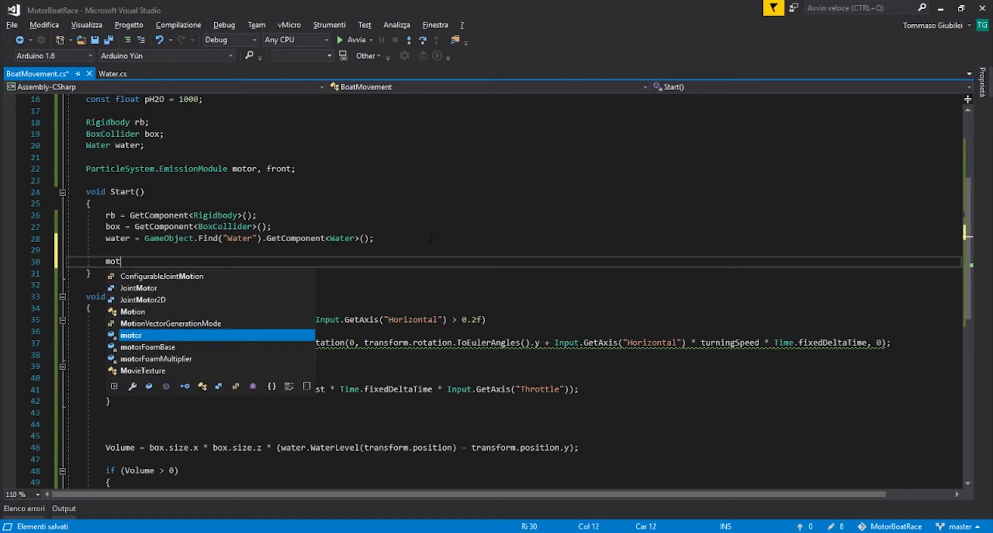
{"action": "type", "text": "or = "}
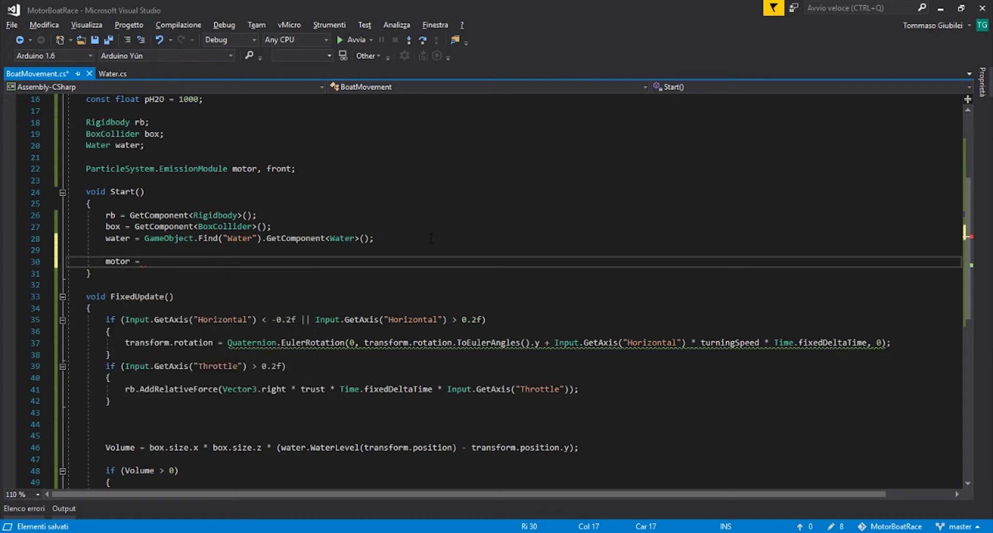
{"action": "type", "text": "transform.GetChild("}
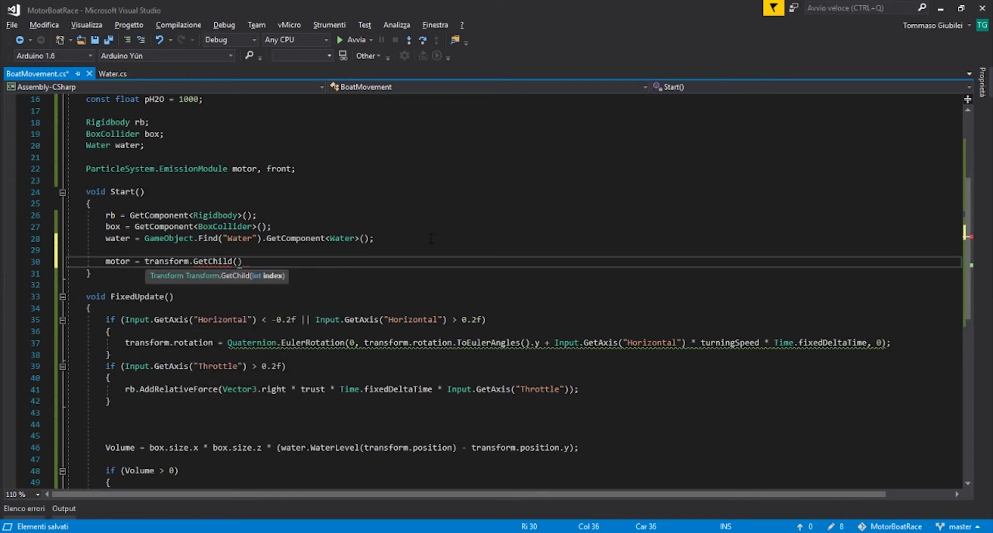
{"action": "type", "text": "0)"}
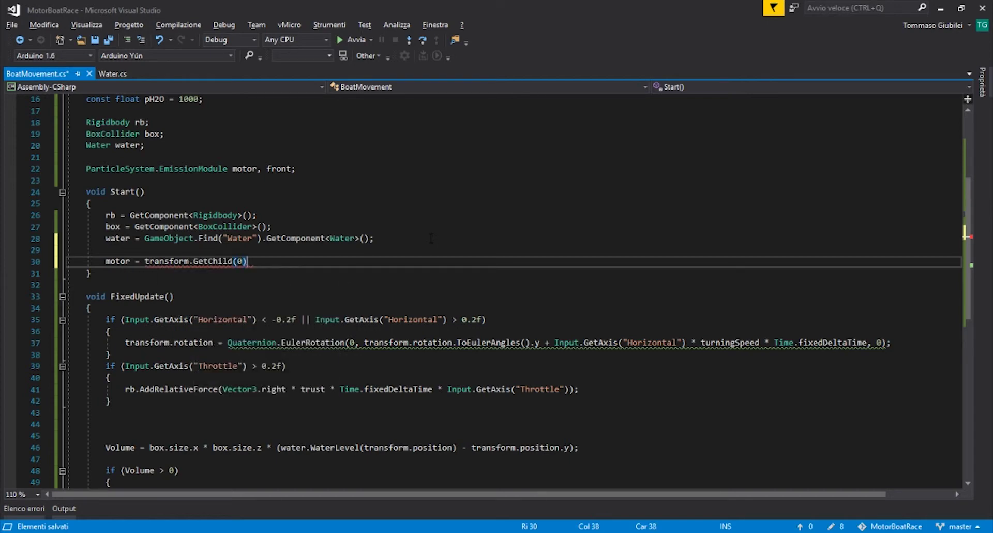
{"action": "type", "text": "."}
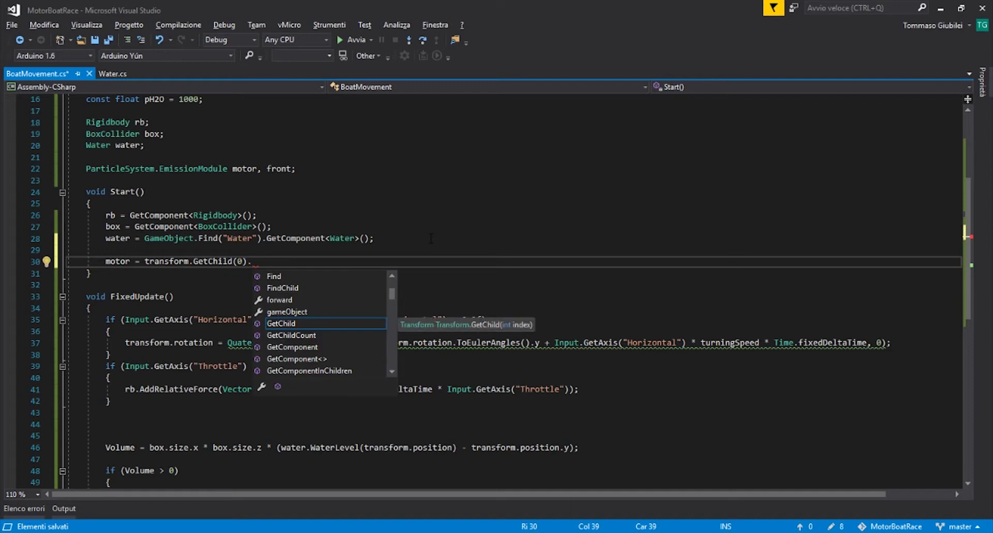
{"action": "type", "text": "Get"}
Complete the motor assignment with .GetComponent<ParticleSystem>().emission;.
{"action": "key", "text": "Down"}
{"action": "key", "text": "Down"}
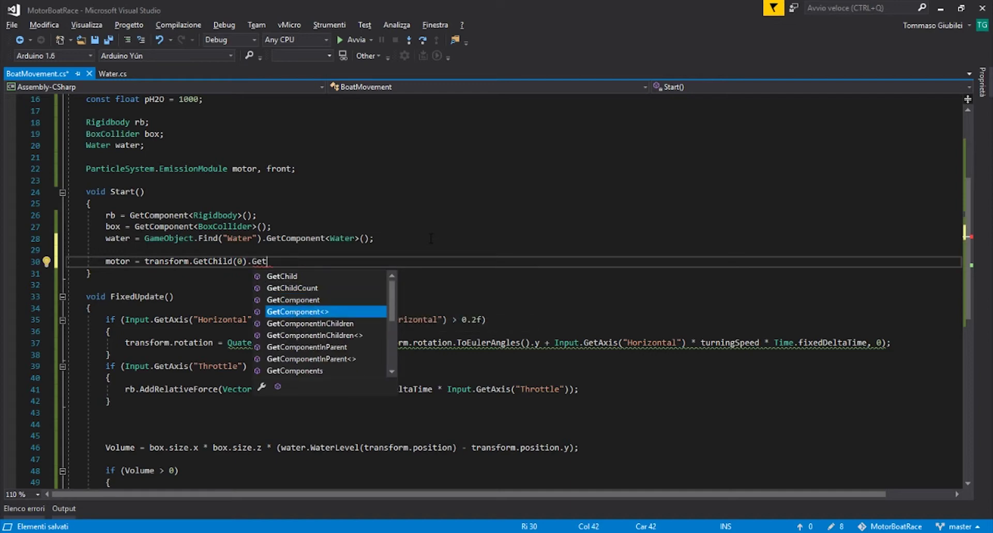
{"action": "key", "text": "Tab"}
{"action": "type", "text": "<Par"}
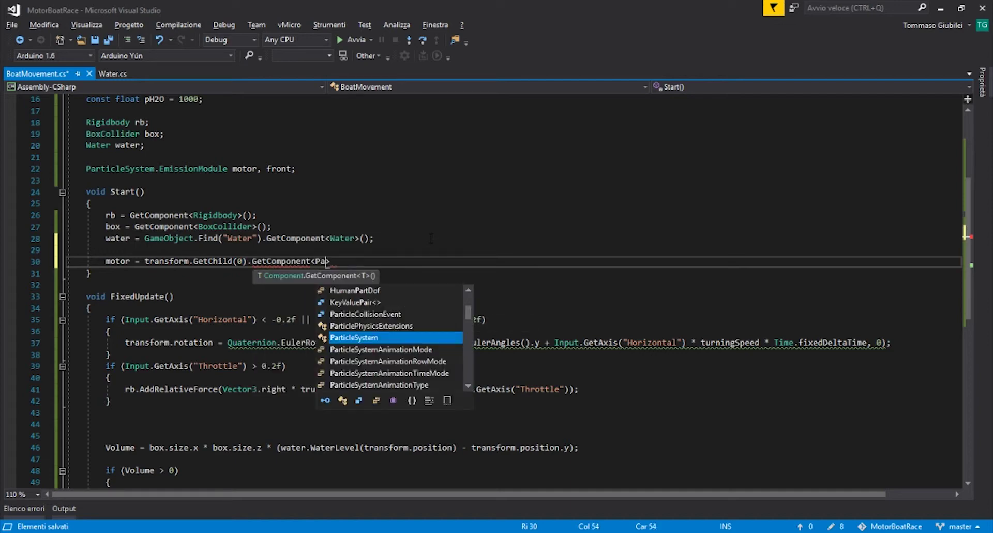
{"action": "key", "text": "Tab"}
{"action": "type", "text": ">"}
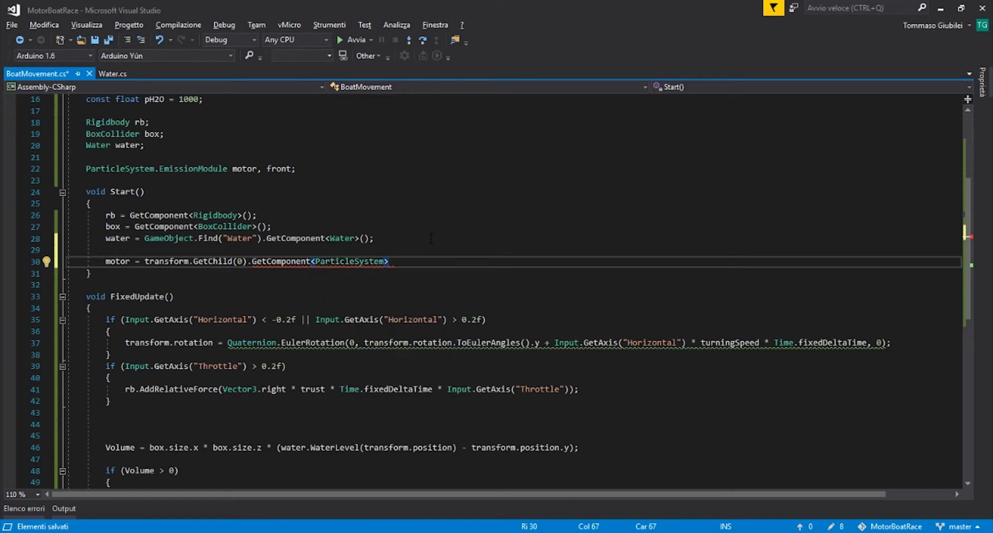
{"action": "type", "text": "().emission;"}
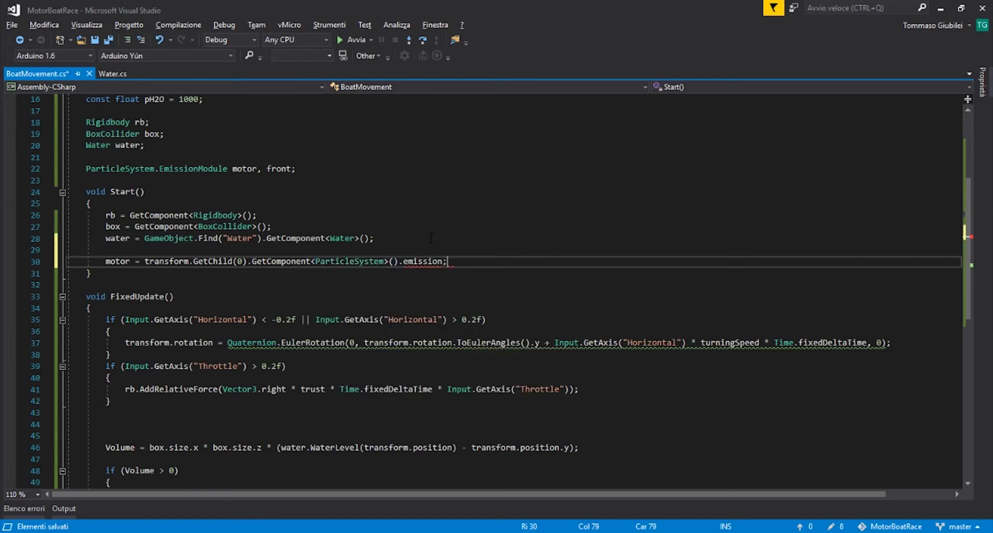
Duplicate the whole motor assignment onto a new line directly below it in Start.
{"action": "key", "text": "shift+Left"}
{"action": "key", "text": "shift+Left"}
{"action": "key", "text": "shift+Left"}
{"action": "key", "text": "shift+Left"}
{"action": "key", "text": "shift+Left"}
{"action": "key", "text": "shift+Left"}
{"action": "key", "text": "shift+Left"}
{"action": "key", "text": "shift+Left"}
{"action": "key", "text": "shift+Left"}
{"action": "key", "text": "shift+Left"}
{"action": "key", "text": "shift+Left"}
{"action": "key", "text": "shift+Left"}
{"action": "key", "text": "shift+Left"}
{"action": "key", "text": "shift+Left"}
{"action": "key", "text": "shift+Left"}
{"action": "key", "text": "shift+Left"}
{"action": "key", "text": "shift+Left"}
{"action": "key", "text": "shift+Left"}
{"action": "key", "text": "shift+Left"}
{"action": "key", "text": "shift+Left"}
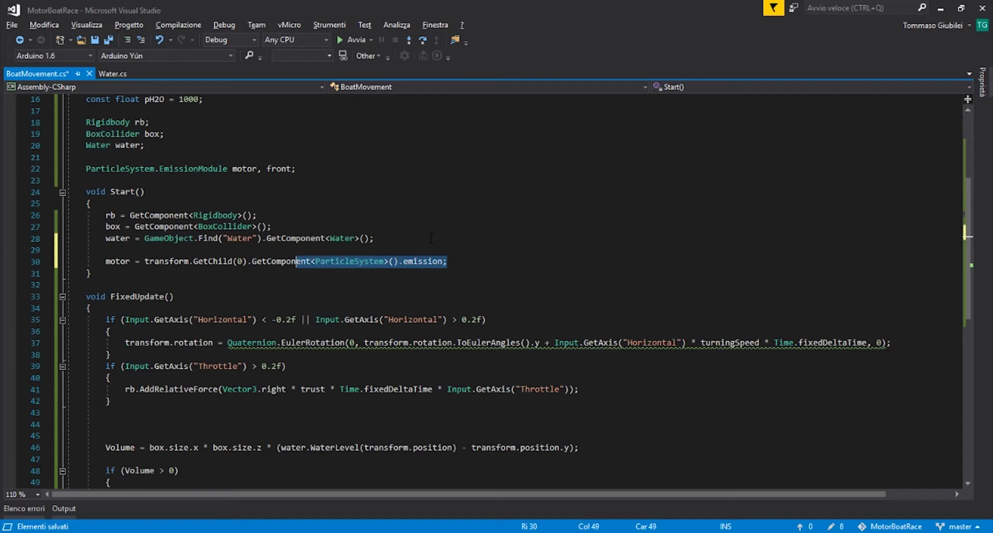
{"action": "key", "text": "shift+Left"}
{"action": "key", "text": "shift+Left"}
{"action": "key", "text": "shift+Left"}
{"action": "key", "text": "shift+Left"}
{"action": "key", "text": "shift+Left"}
{"action": "key", "text": "shift+Left"}
{"action": "key", "text": "shift+Left"}
{"action": "key", "text": "shift+Left"}
{"action": "key", "text": "shift+Left"}
{"action": "key", "text": "shift+Left"}
{"action": "key", "text": "shift+Left"}
{"action": "key", "text": "shift+Left"}
{"action": "key", "text": "shift+Left"}
{"action": "key", "text": "shift+Left"}
{"action": "key", "text": "shift+Left"}
{"action": "key", "text": "shift+Left"}
{"action": "key", "text": "shift+Left"}
{"action": "key", "text": "shift+Left"}
{"action": "key", "text": "shift+Left"}
{"action": "key", "text": "shift+Left"}
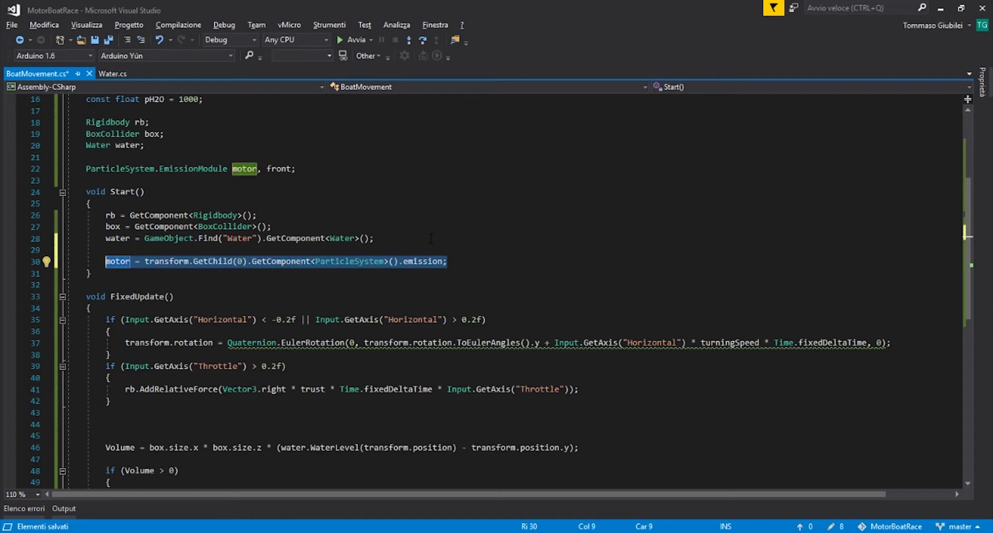
{"action": "key", "text": "ctrl+c"}
{"action": "key", "text": "End"}
{"action": "key", "text": "Return"}
{"action": "key", "text": "ctrl+v"}
Change the duplicated assignment in Start to front = transform.GetChild(1).GetComponent<ParticleSystem>().emission; and save the script.
{"action": "key", "text": "Left"}
{"action": "key", "text": "Left"}
{"action": "key", "text": "Left"}
{"action": "key", "text": "Left"}
{"action": "key", "text": "Left"}
{"action": "key", "text": "Left"}
{"action": "key", "text": "Left"}
{"action": "key", "text": "Left"}
{"action": "key", "text": "Left"}
{"action": "key", "text": "Left"}
{"action": "key", "text": "Left"}
{"action": "key", "text": "Left"}
{"action": "key", "text": "Left"}
{"action": "key", "text": "Left"}
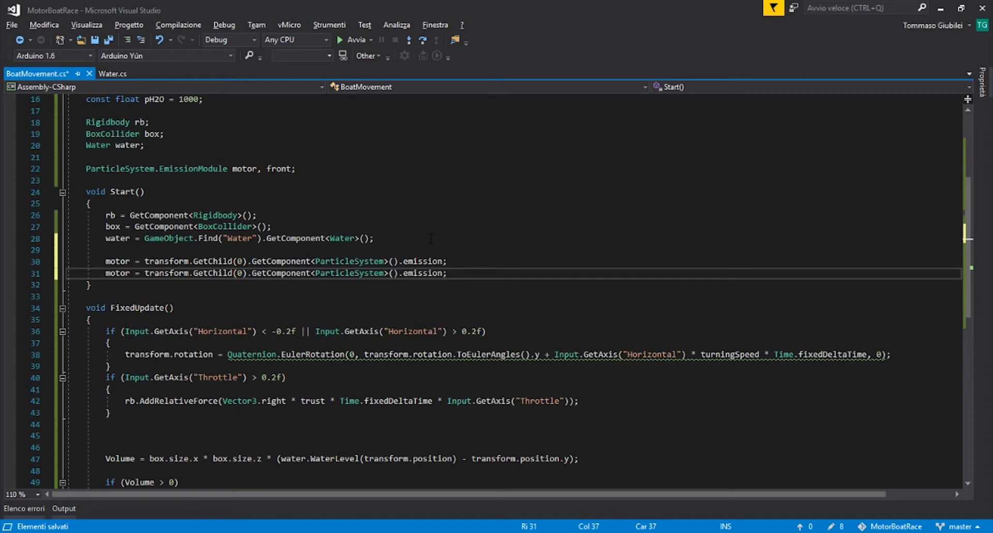
{"action": "key", "text": "Left"}
{"action": "key", "text": "Left"}
{"action": "key", "text": "Left"}
{"action": "key", "text": "Left"}
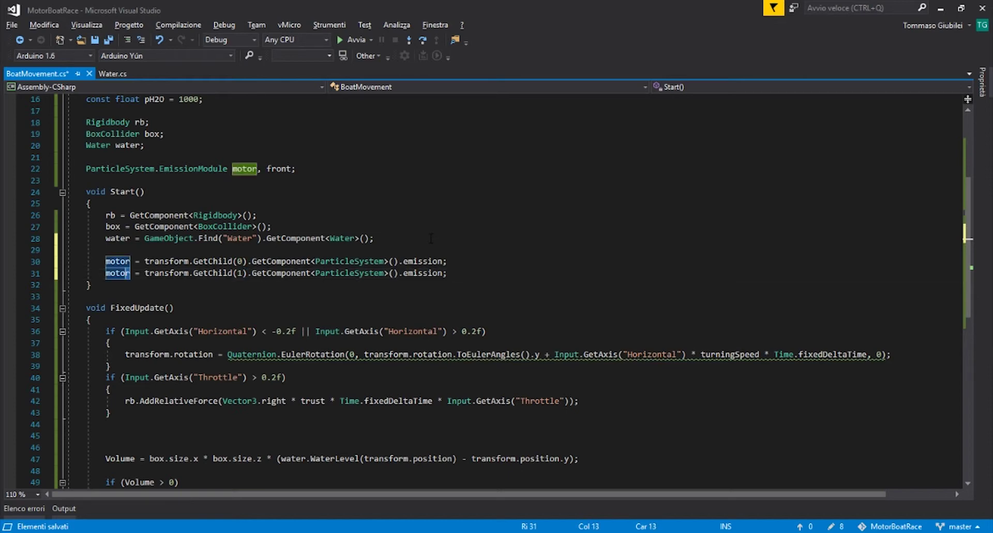
{"action": "key", "text": "BackSpace"}
{"action": "key", "text": "BackSpace"}
{"action": "key", "text": "BackSpace"}
{"action": "key", "text": "BackSpace"}
{"action": "key", "text": "BackSpace"}
{"action": "type", "text": "front"}
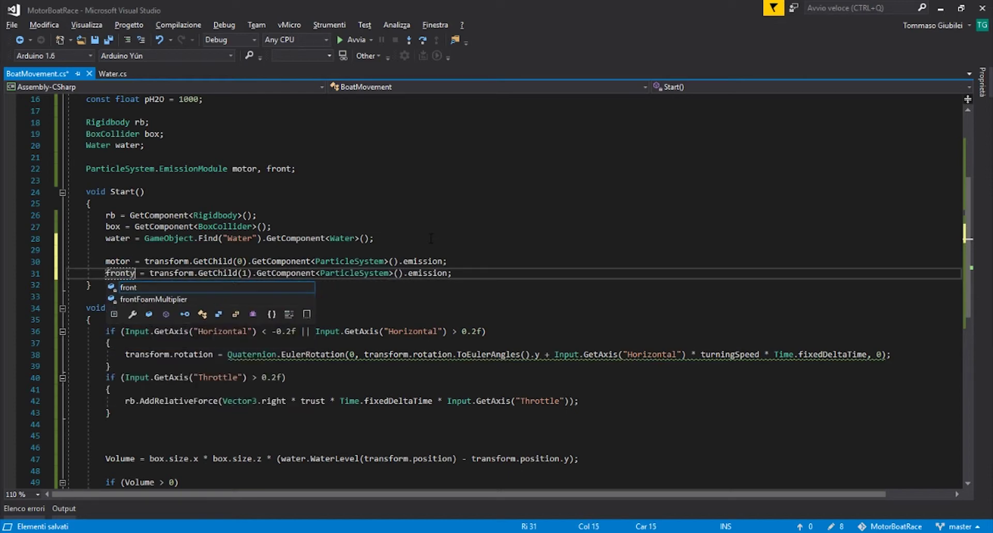
{"action": "key", "text": "Escape"}
On the blank line after the throttle block in FixedUpdate, begin the statement motor.rate = motorFoamMultiplier.
{"action": "left_click", "coordinate": [163, 434]}
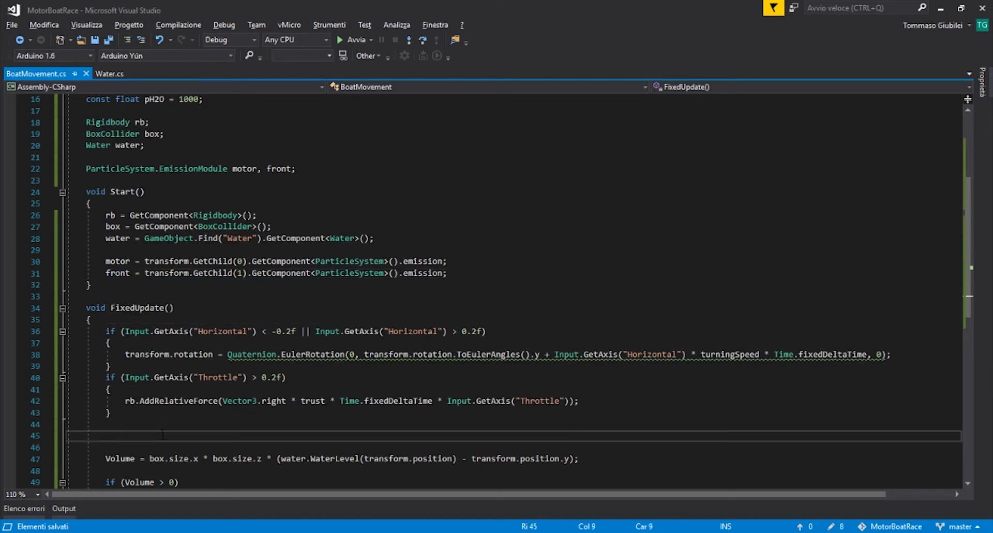
{"action": "type", "text": "motor"}
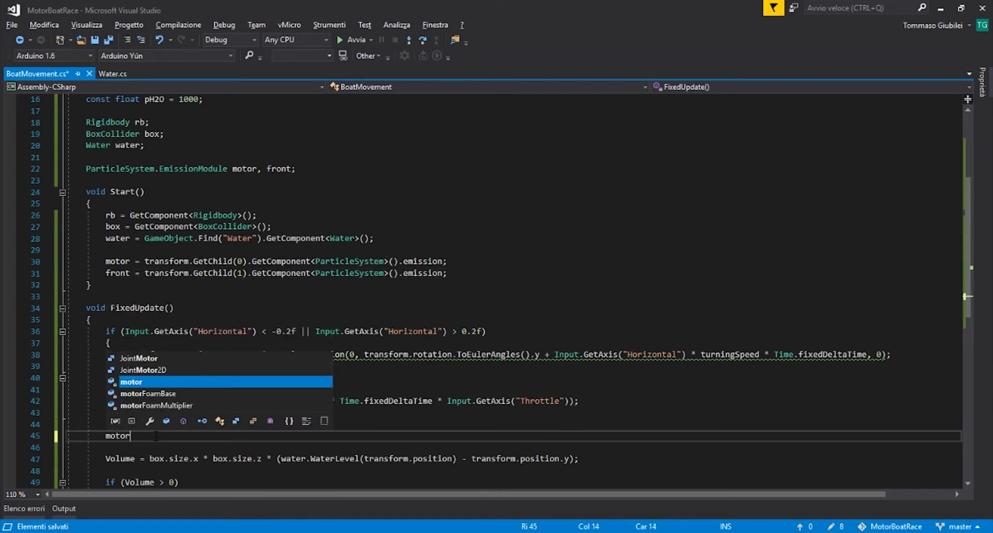
{"action": "key", "text": "Escape"}
{"action": "type", "text": ".rate"}
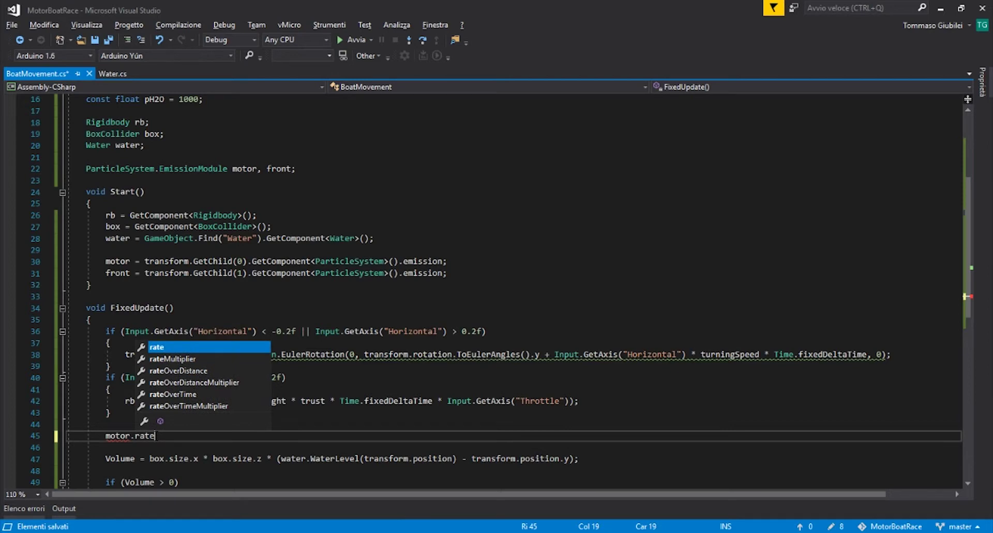
{"action": "type", "text": " ="}
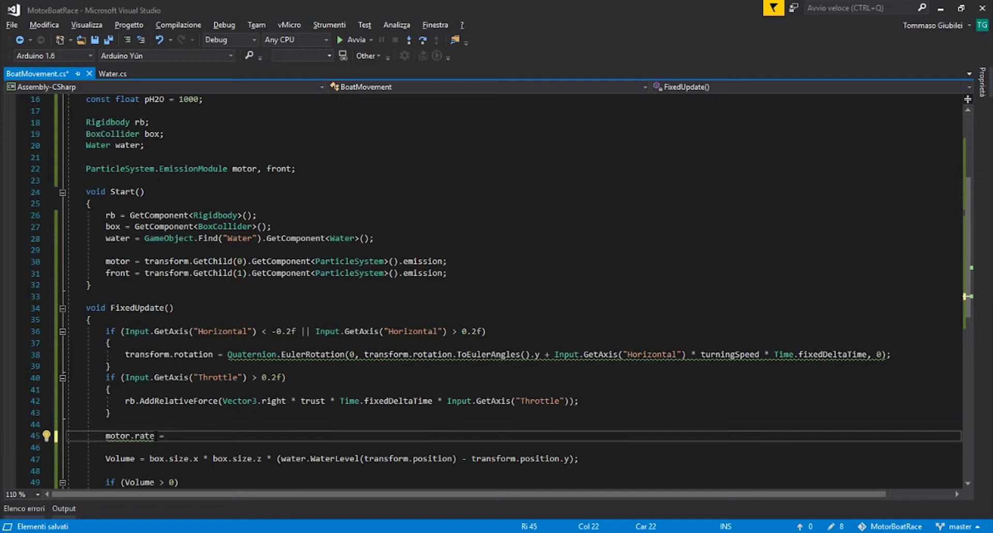
{"action": "type", "text": "foam"}
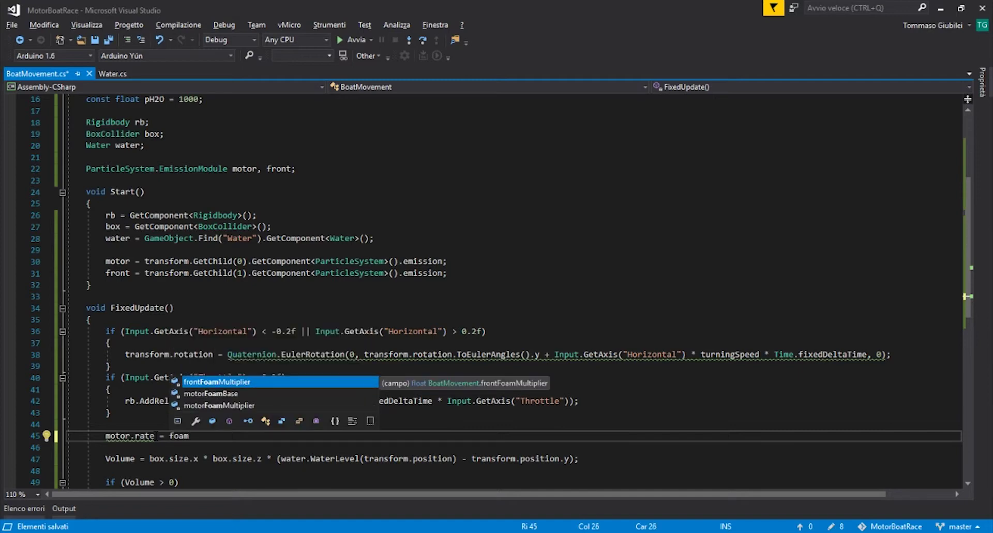
{"action": "key", "text": "Down"}
{"action": "key", "text": "Down"}
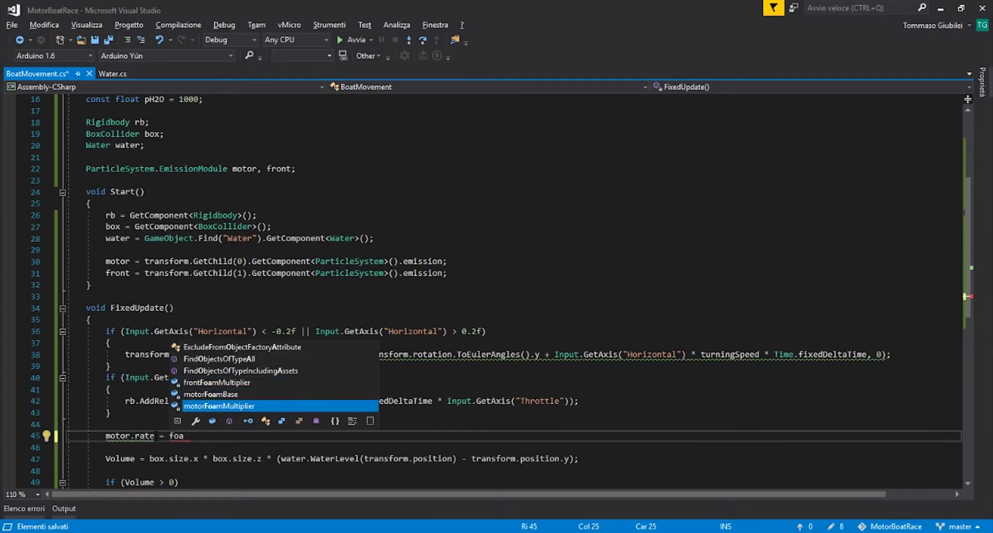
{"action": "key", "text": "Tab"}
Extend the motor.rate expression with * Input.GetAxis("Throttle") followed by a plus operator.
{"action": "type", "text": "* Ibn"}
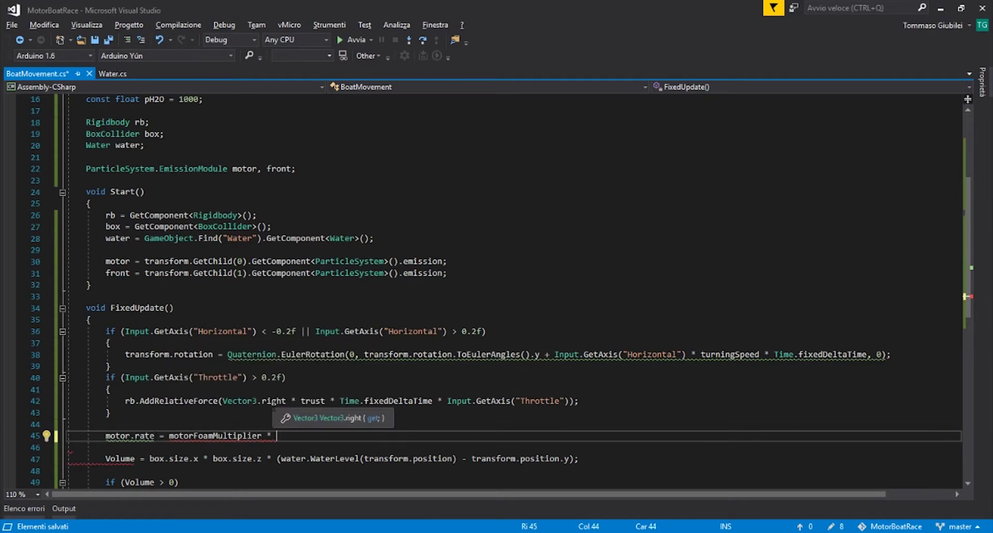
{"action": "key", "text": "BackSpace"}
{"action": "key", "text": "BackSpace"}
{"action": "type", "text": "nput"}
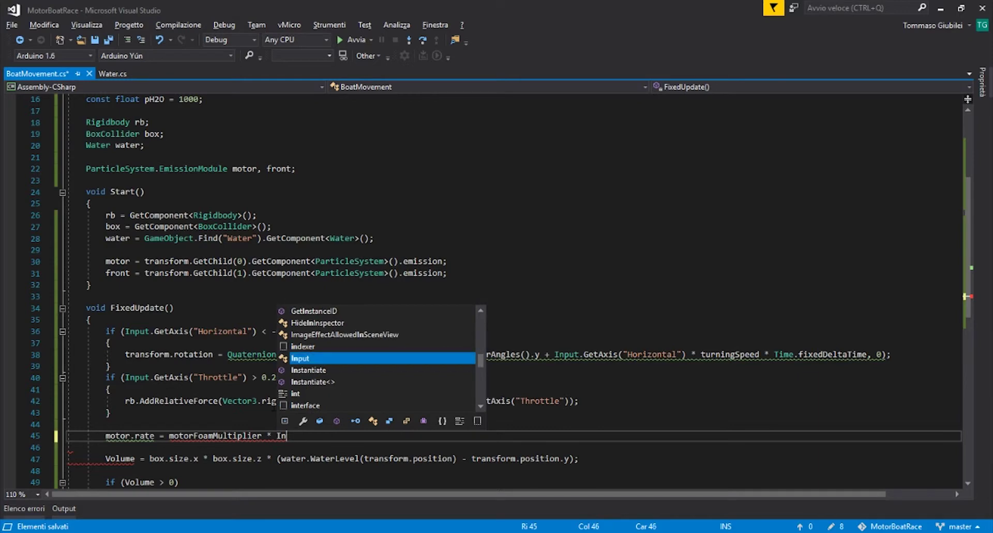
{"action": "key", "text": "Tab"}
{"action": "type", "text": ".ge"}
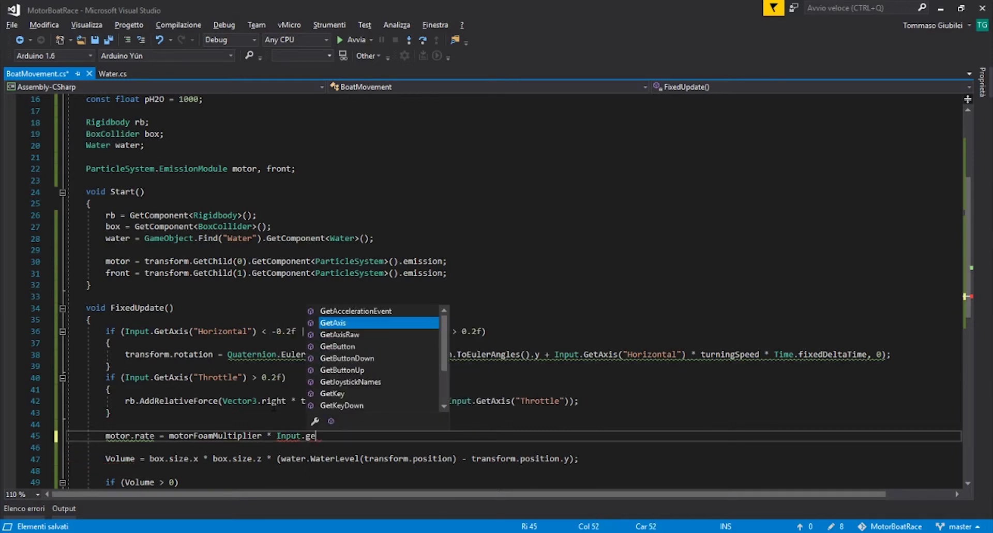
{"action": "key", "text": "Tab"}
{"action": "type", "text": "()"}
{"action": "key", "text": "Left"}
{"action": "type", "text": "\"Thr"}
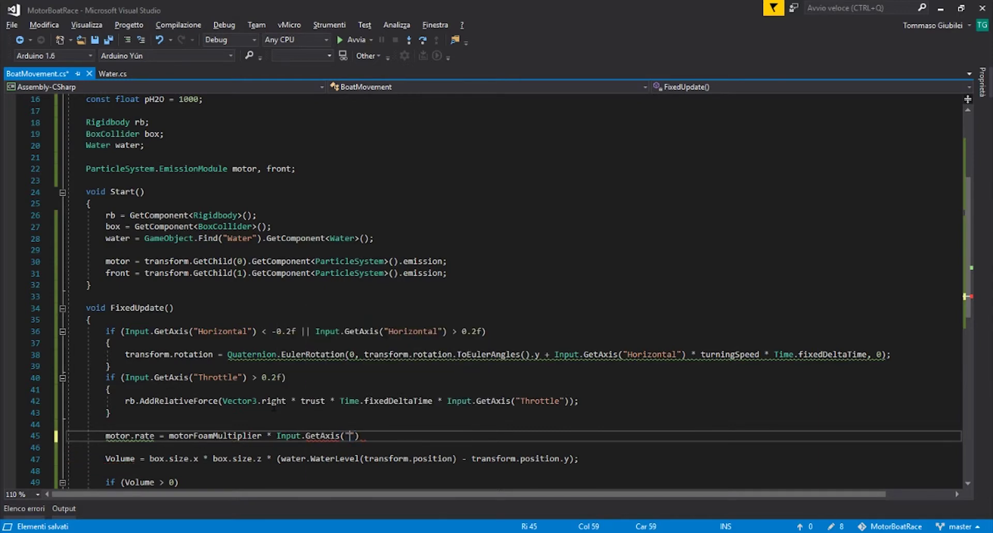
{"action": "type", "text": "ottle\") + "}
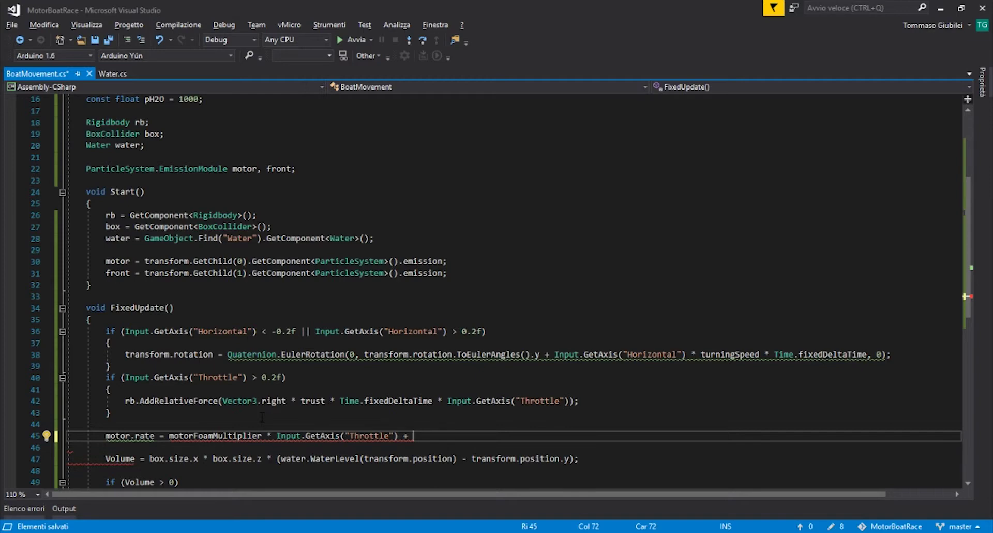
{"action": "type", "text": "motor"}
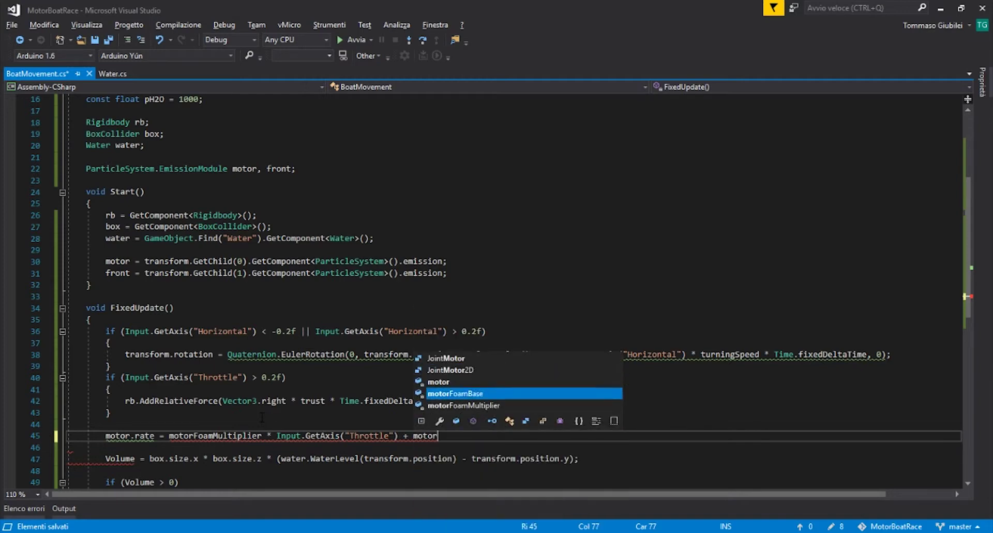
Finish the motor.rate statement with motorFoamBase; and save the script.
{"action": "key", "text": "Up"}
{"action": "key", "text": "Tab"}
{"action": "type", "text": ";"}
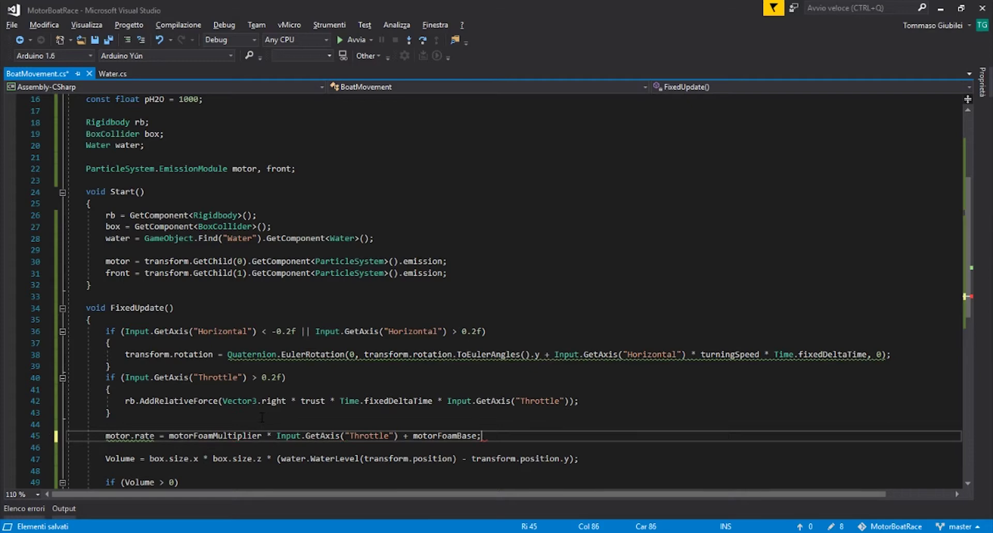
{"action": "key", "text": "ctrl+s"}
On a new line directly below the motor.rate statement, begin front.rate = frontFoamMultiplier * in FixedUpdate.
{"action": "scroll", "coordinate": [512, 289], "scroll_direction": "down", "scroll_amount": 2}
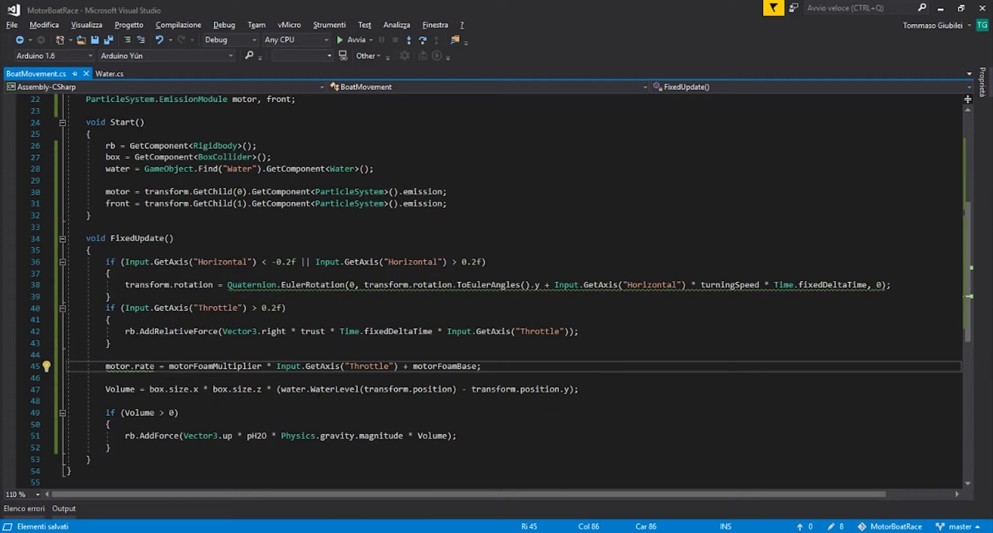
{"action": "key", "text": "Return"}
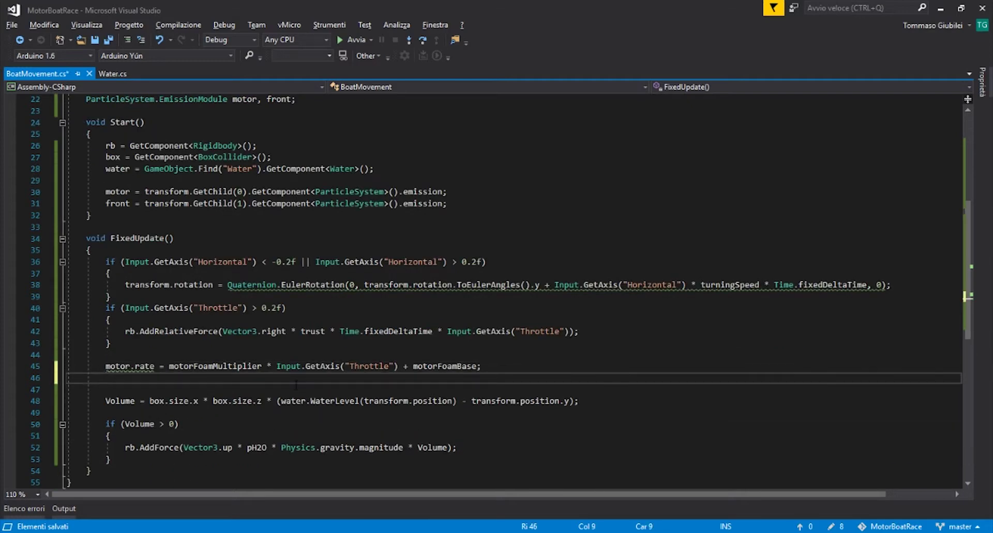
{"action": "type", "text": "fron"}
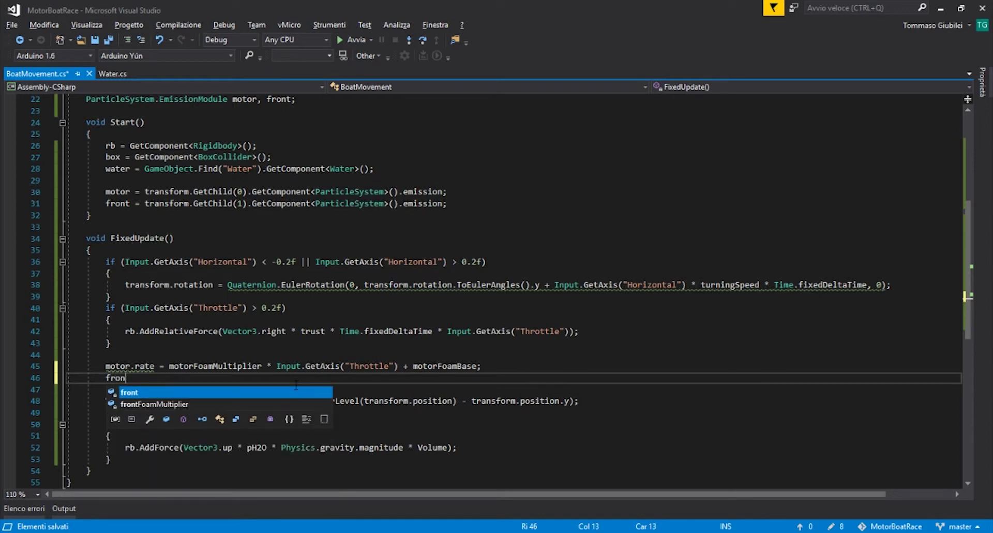
{"action": "type", "text": "t."}
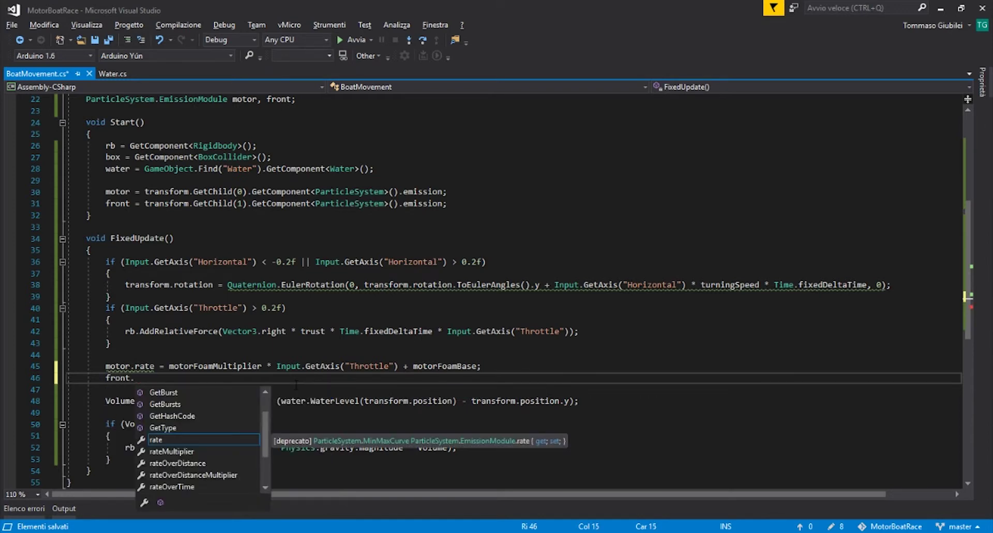
{"action": "type", "text": "rate ="}
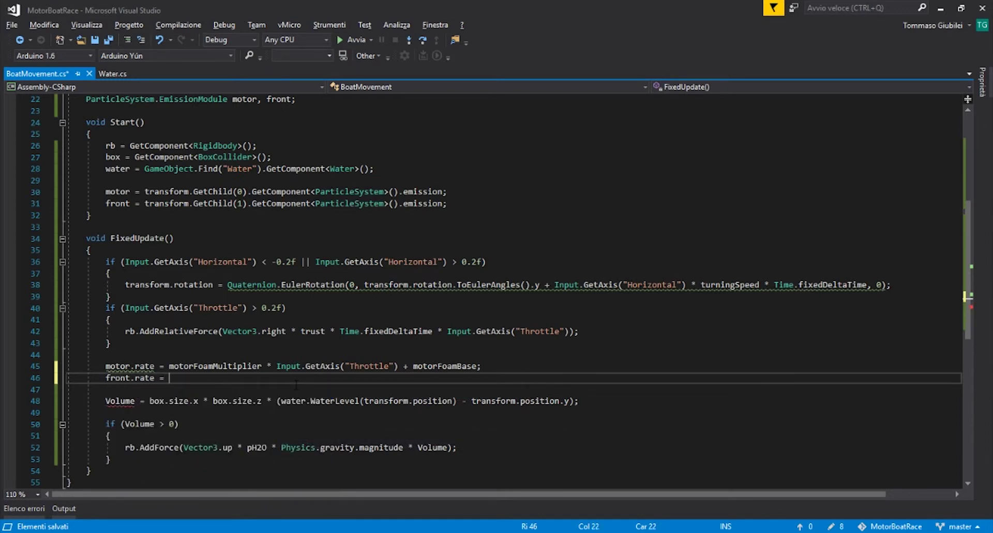
{"action": "type", "text": " front"}
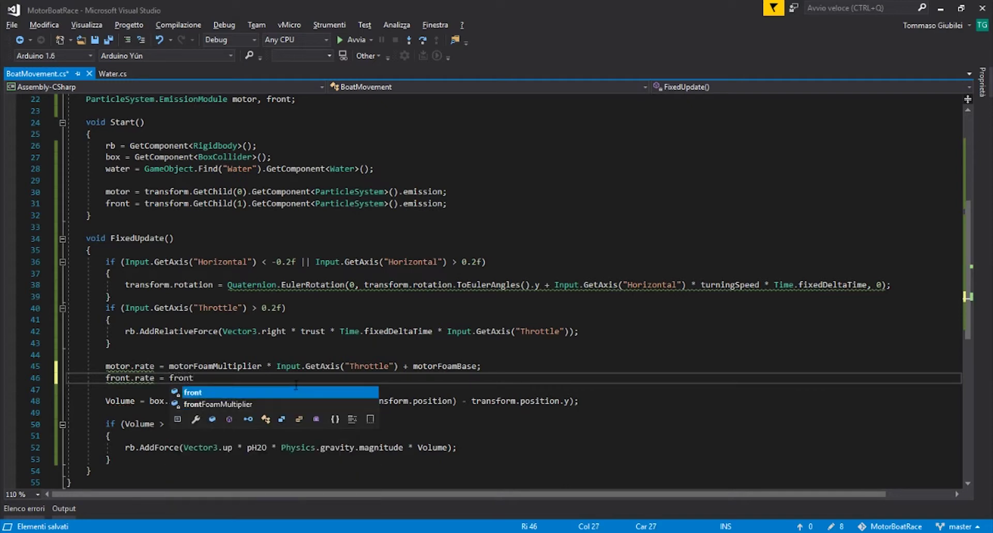
{"action": "key", "text": "Down"}
{"action": "key", "text": "Tab"}
{"action": "type", "text": "* "}
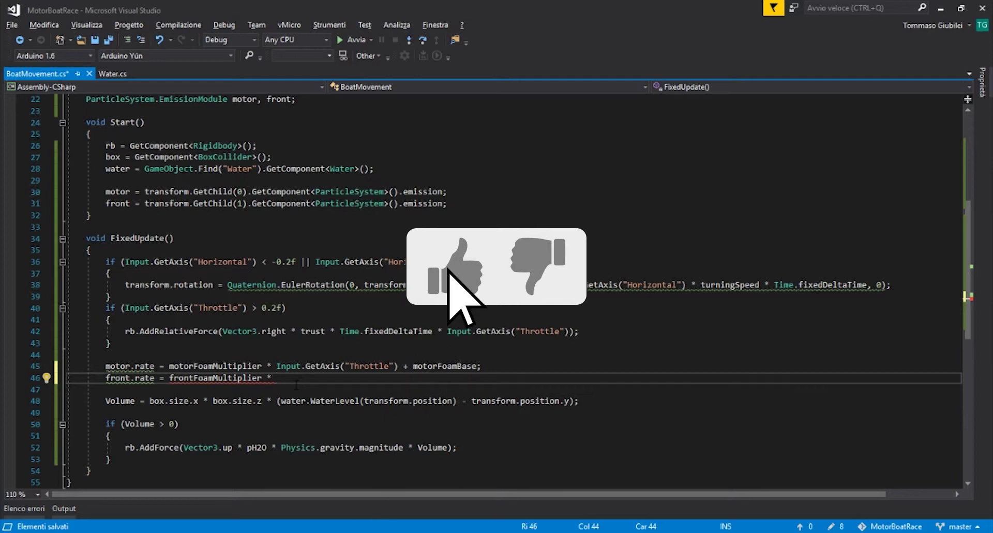
{"action": "type", "text": "rb.vel"}
Complete the front.rate statement with rb.velocity.magnitude; and save the script.
{"action": "key", "text": "Tab"}
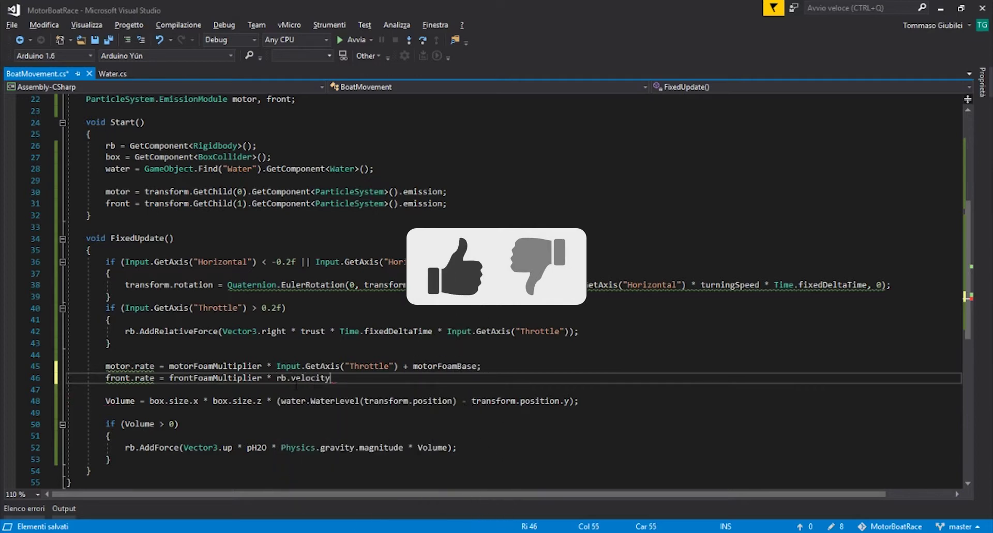
{"action": "type", "text": ".ma"}
{"action": "key", "text": "Tab"}
{"action": "type", "text": ";"}
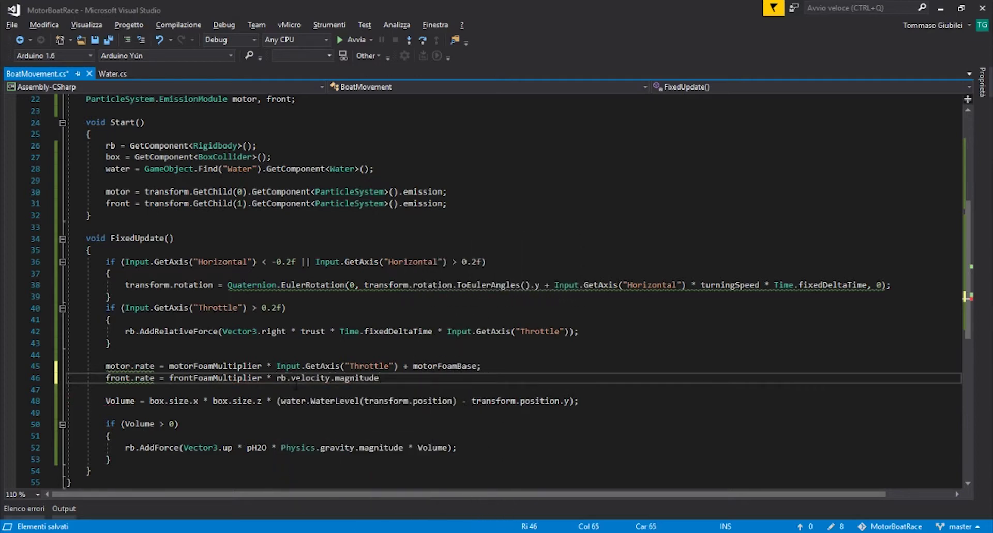
{"action": "key", "text": "ctrl+s"}
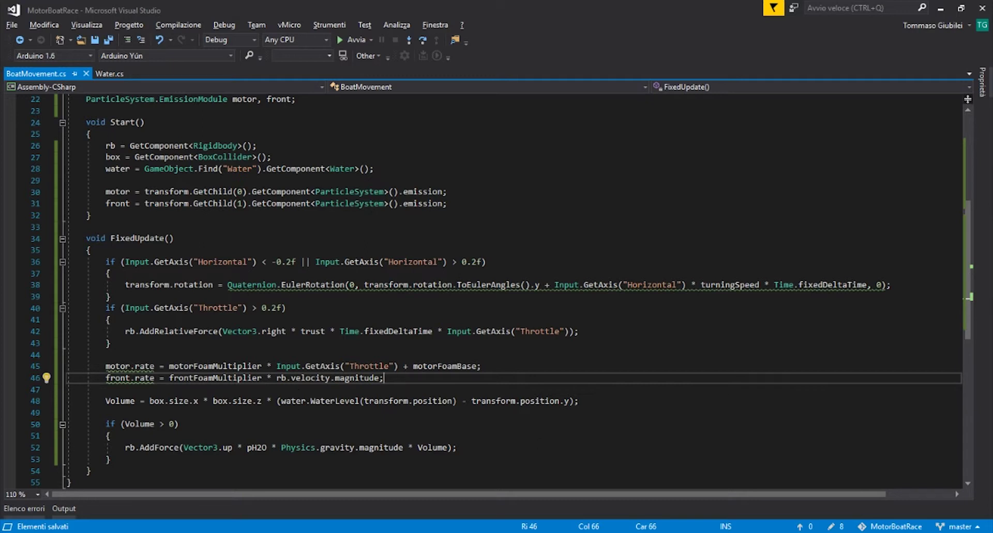
{"action": "double_click", "coordinate": [357, 377]}
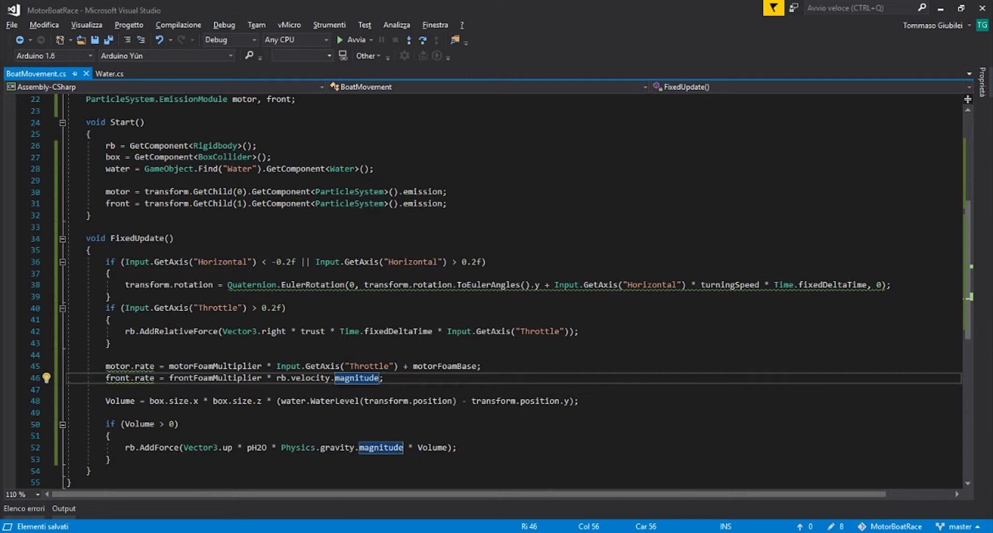
Switch to Unity, run the scene to test driving and turning the boat, and stop play mode.
{"action": "key", "text": "alt+Tab"}
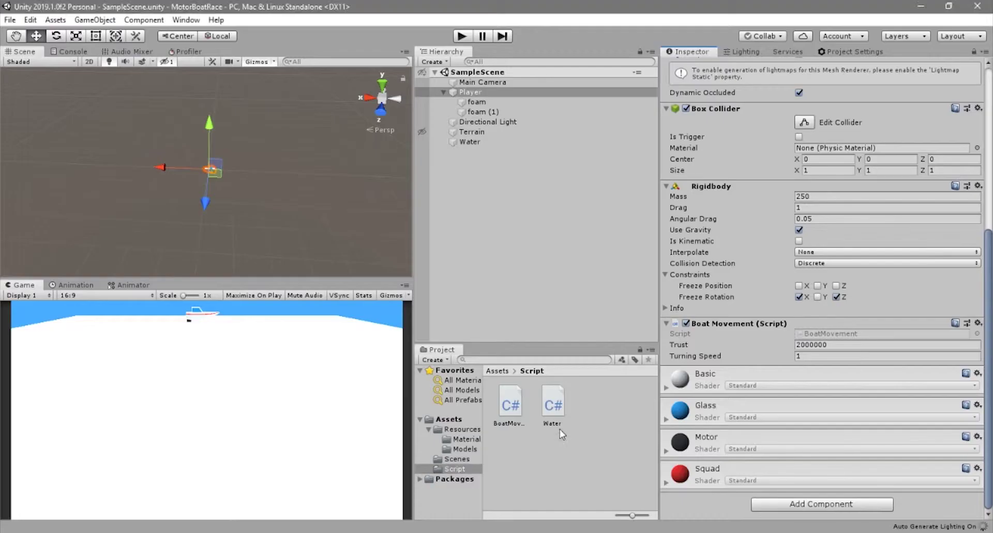
{"action": "left_click", "coordinate": [462, 36]}
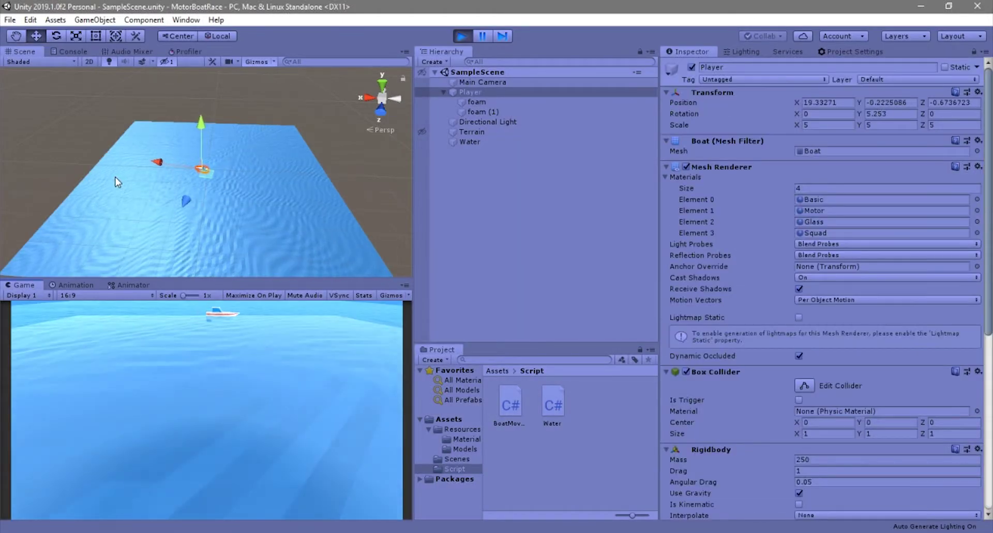
{"action": "key", "text": "w"}
{"action": "key", "text": "d"}
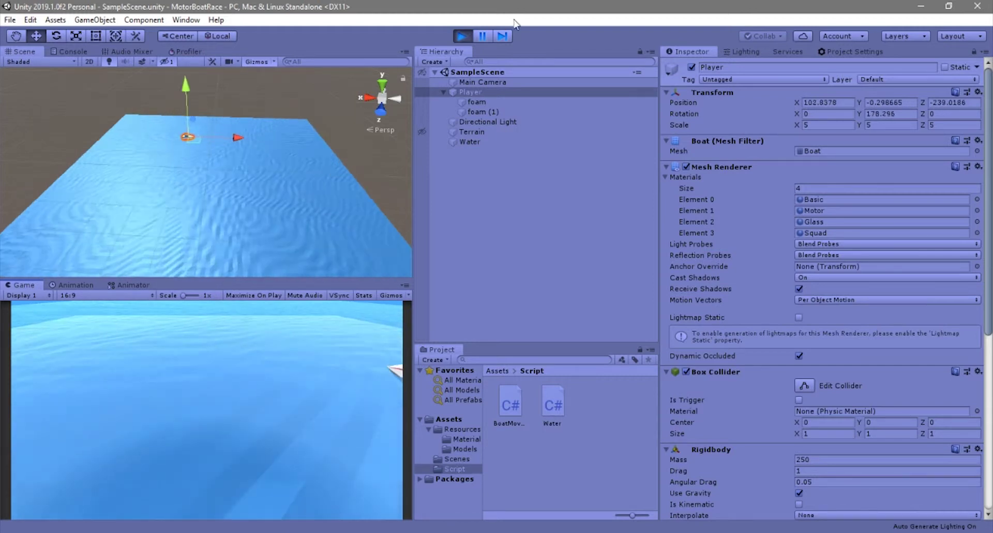
{"action": "left_click", "coordinate": [461, 37]}
In the Player's Boat Movement component, set Motor Foam Multiplier to 100, Motor Foam Base to 10 and Front Foam Multiplier to 100.
{"action": "scroll", "coordinate": [781, 420], "scroll_direction": "down", "scroll_amount": 8}
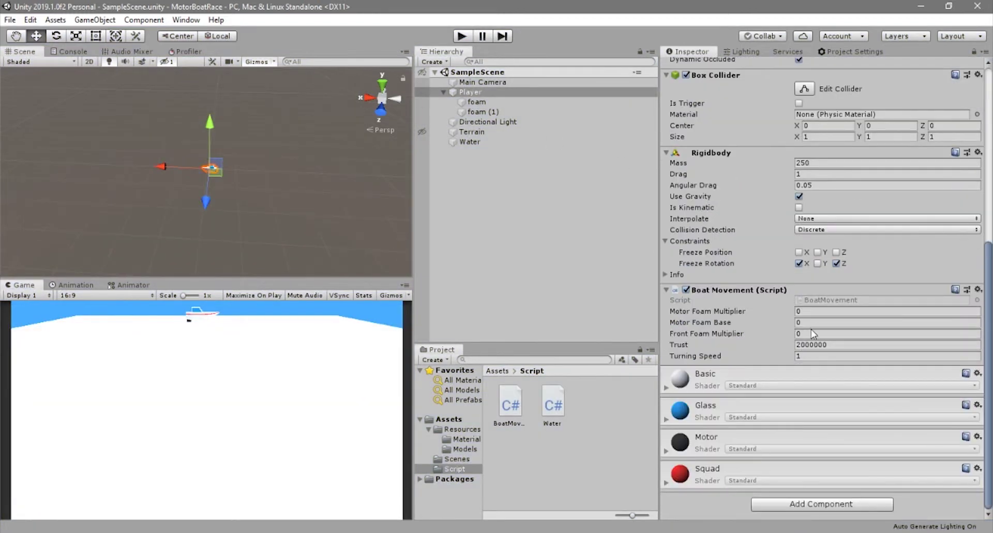
{"action": "left_click", "coordinate": [810, 312]}
{"action": "type", "text": "100"}
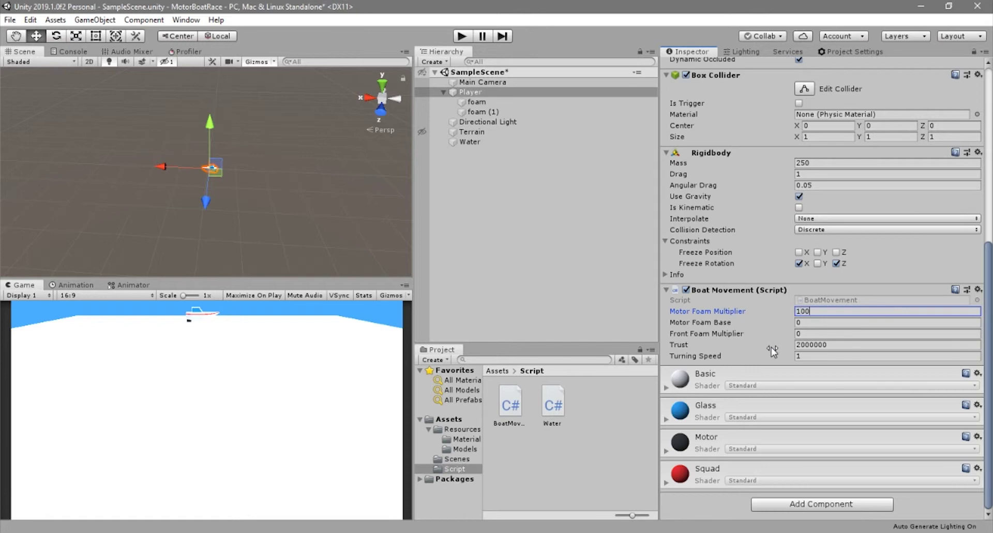
{"action": "key", "text": "Tab"}
{"action": "type", "text": "10"}
{"action": "key", "text": "Tab"}
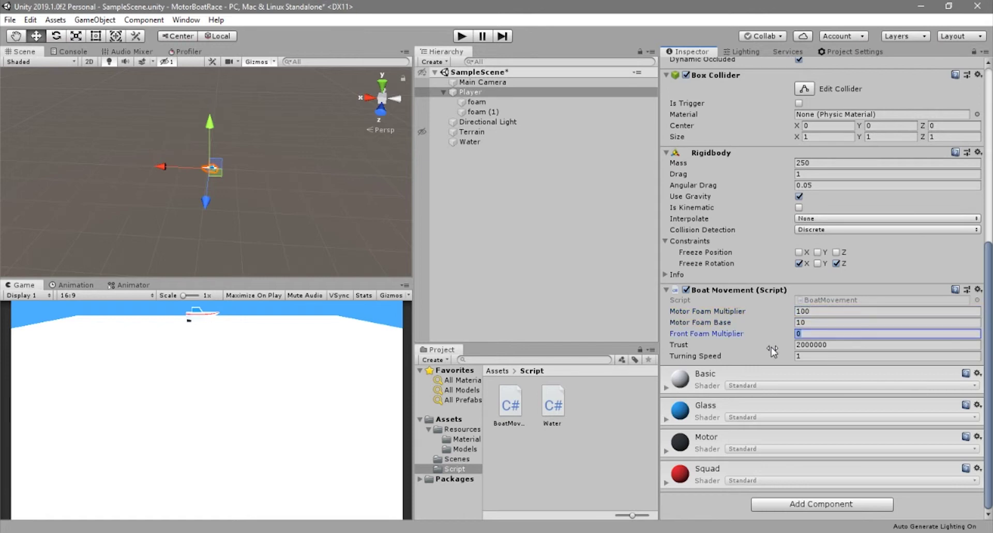
Run the scene, drive and turn the boat both ways to check the motor and front foam trails, and stop play mode.
{"action": "left_click", "coordinate": [462, 36]}
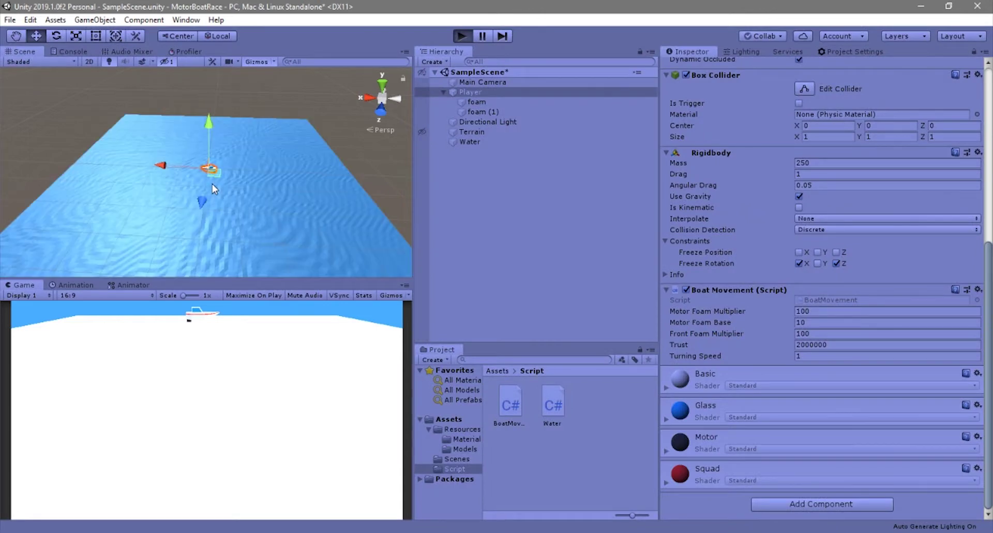
{"action": "key", "text": "w"}
{"action": "key", "text": "d"}
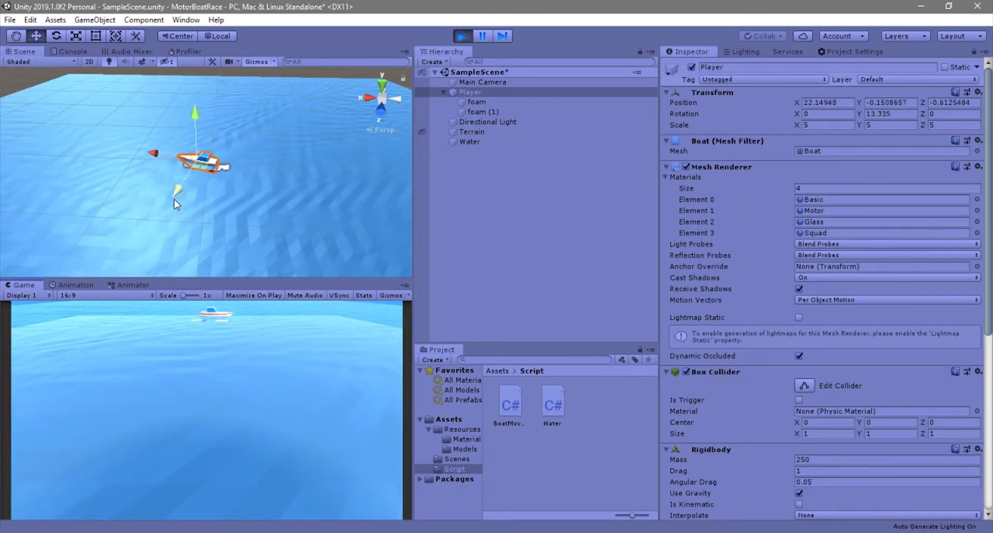
{"action": "key", "text": "w"}
{"action": "key", "text": "d"}
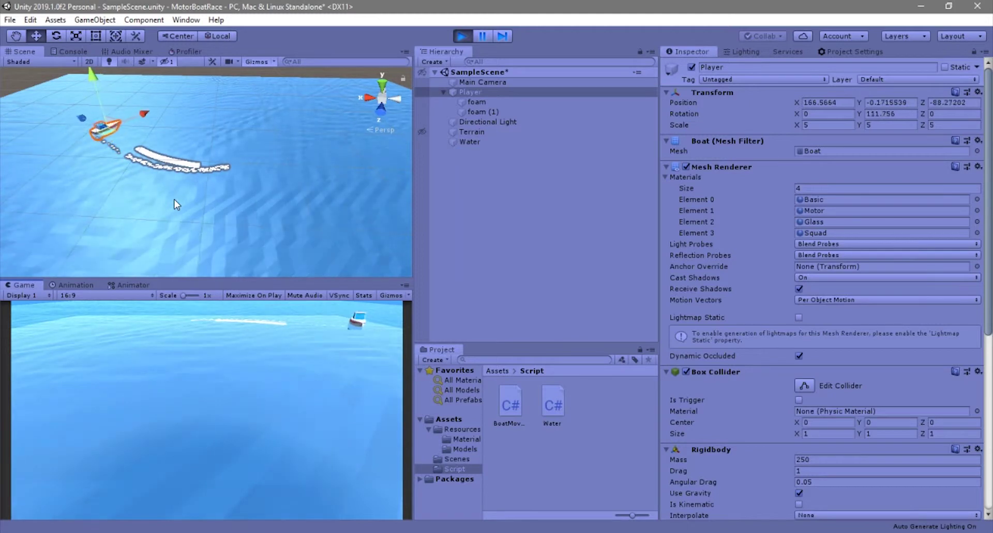
{"action": "key", "text": "Right"}
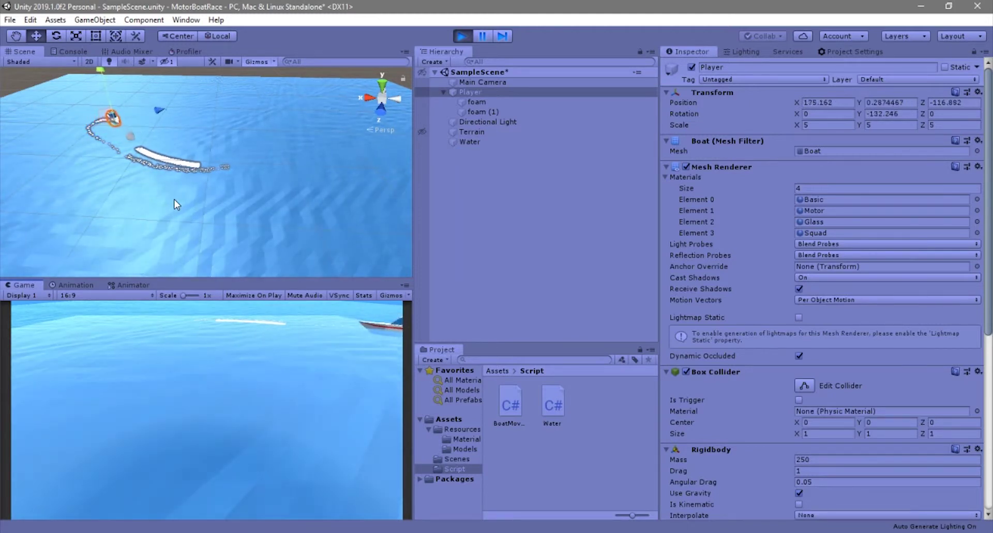
{"action": "key", "text": "w"}
{"action": "key", "text": "a"}
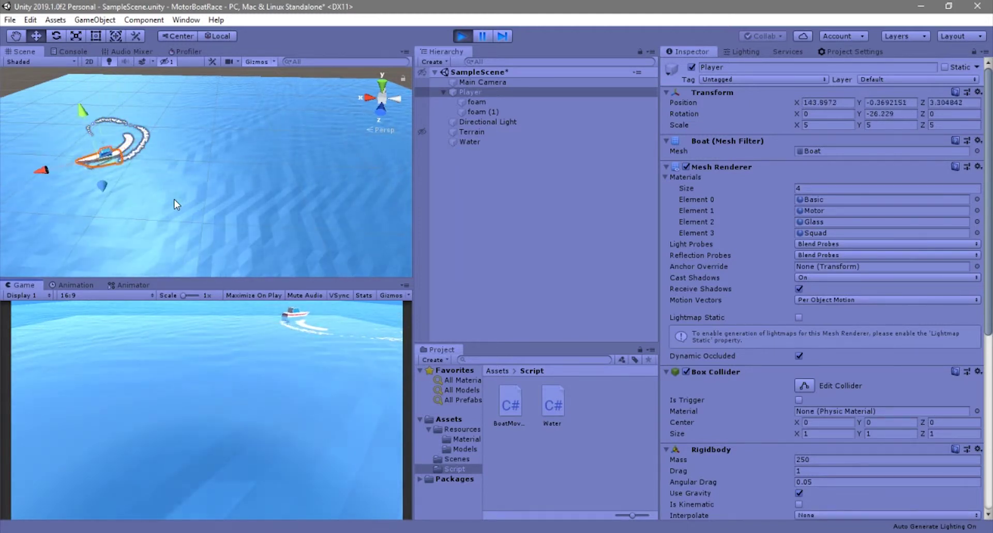
{"action": "key", "text": "Left"}
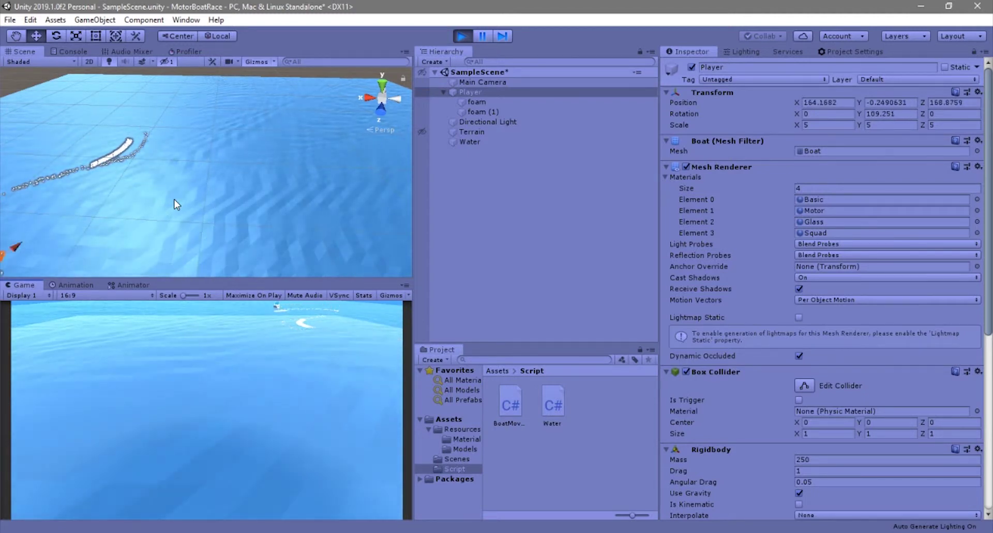
{"action": "key", "text": "d"}
{"action": "key", "text": "Right"}
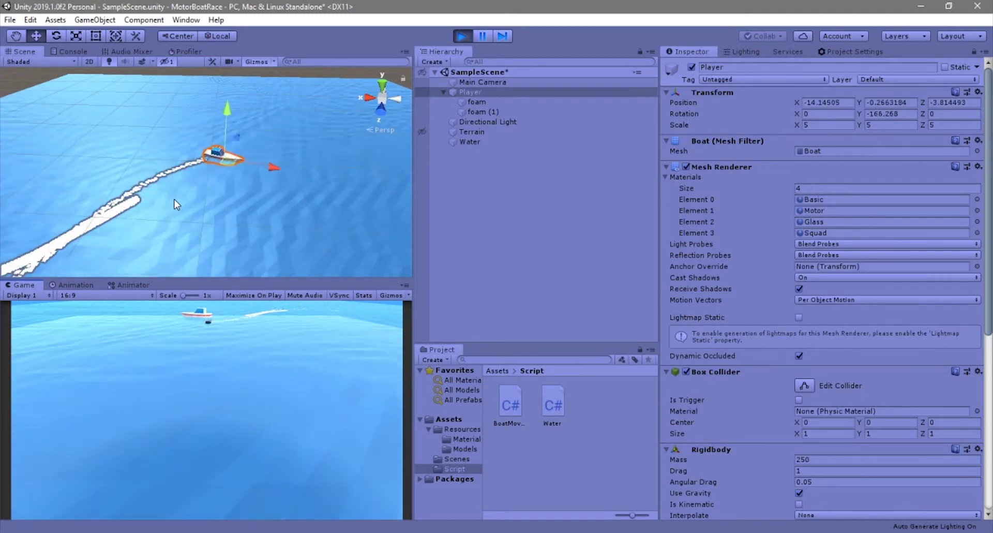
{"action": "key", "text": "d"}
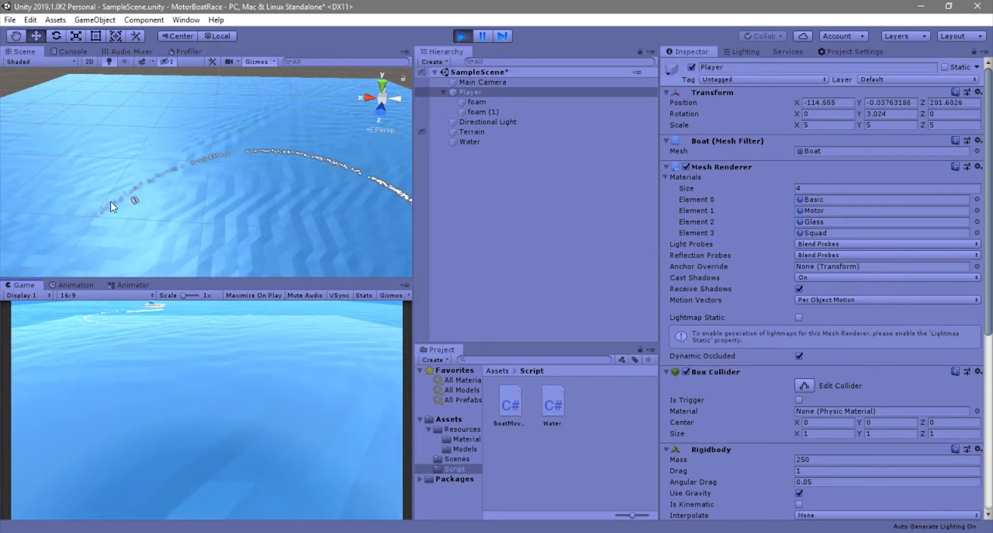
{"action": "left_click", "coordinate": [462, 36]}
Review the foam (1) particle settings and set the Player's Front Foam Multiplier to 20 in the Boat Movement component.
{"action": "left_click", "coordinate": [483, 112]}
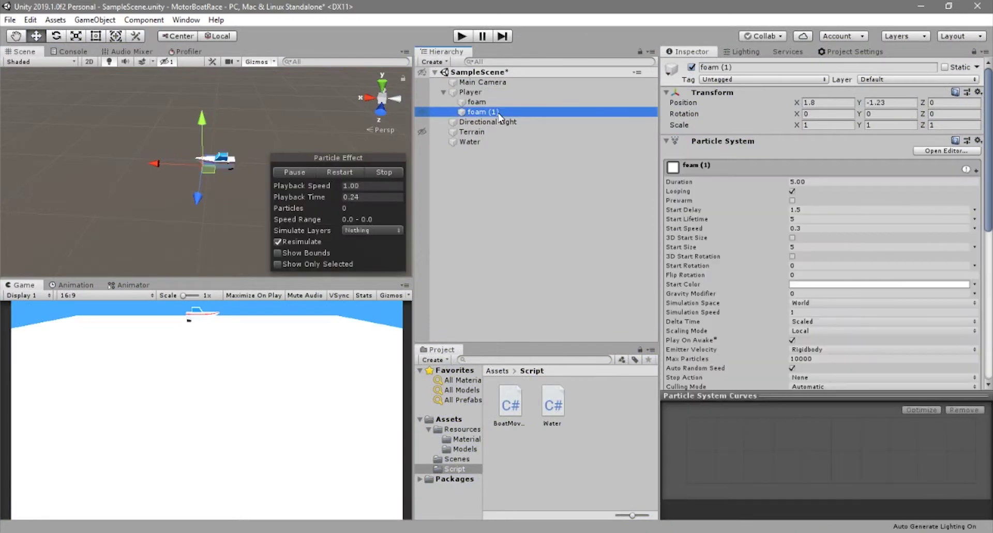
{"action": "scroll", "coordinate": [847, 331], "scroll_direction": "down", "scroll_amount": 10}
{"action": "scroll", "coordinate": [759, 314], "scroll_direction": "up", "scroll_amount": 4}
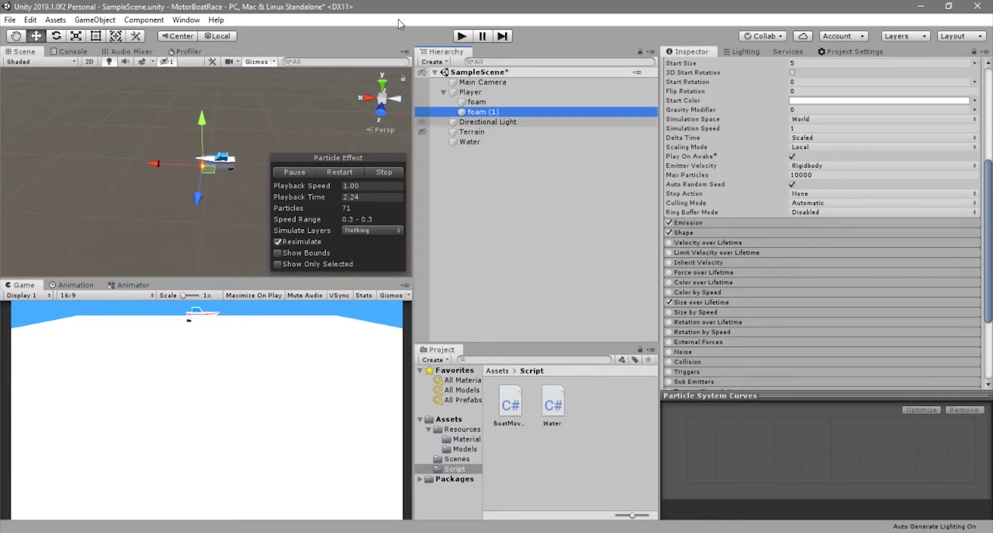
{"action": "left_click", "coordinate": [483, 91]}
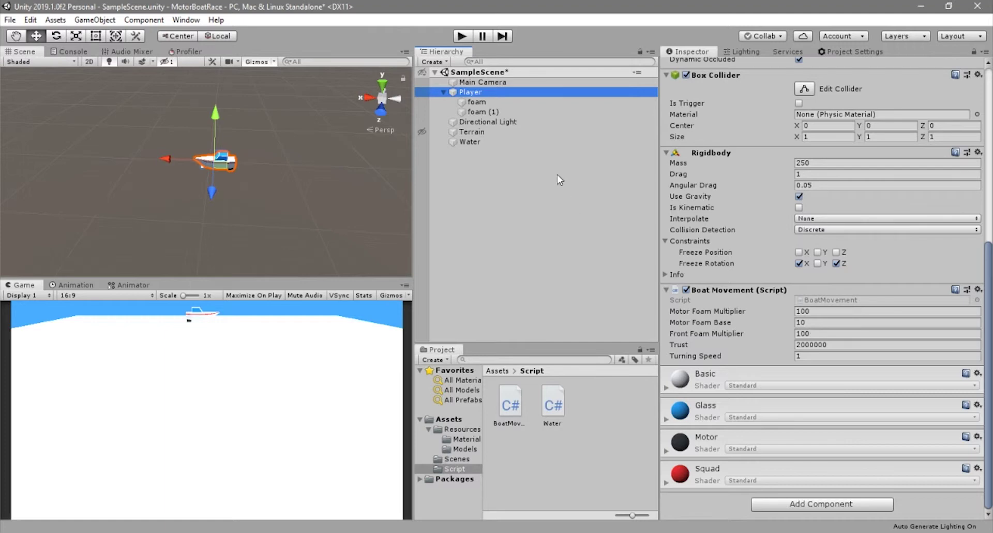
{"action": "left_click", "coordinate": [503, 102]}
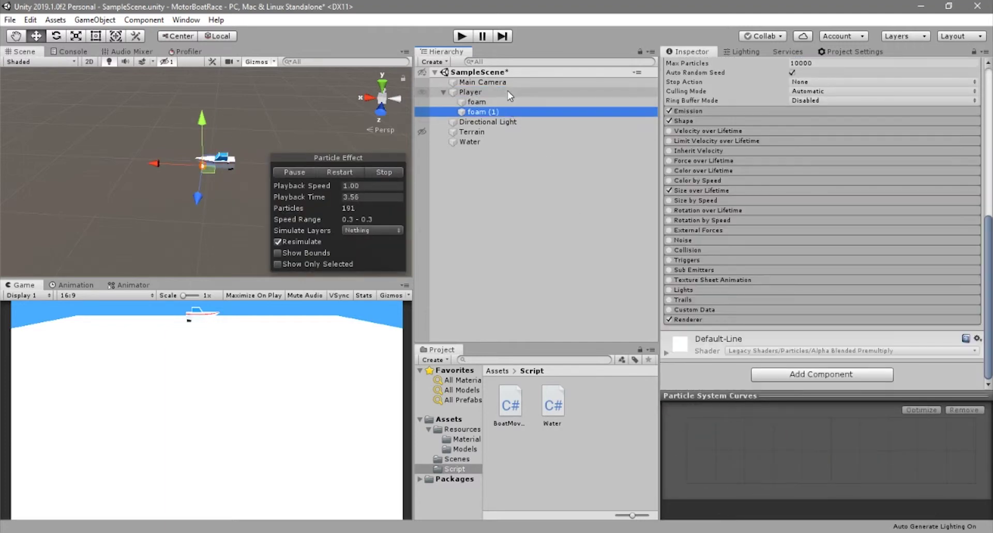
{"action": "left_click", "coordinate": [495, 92]}
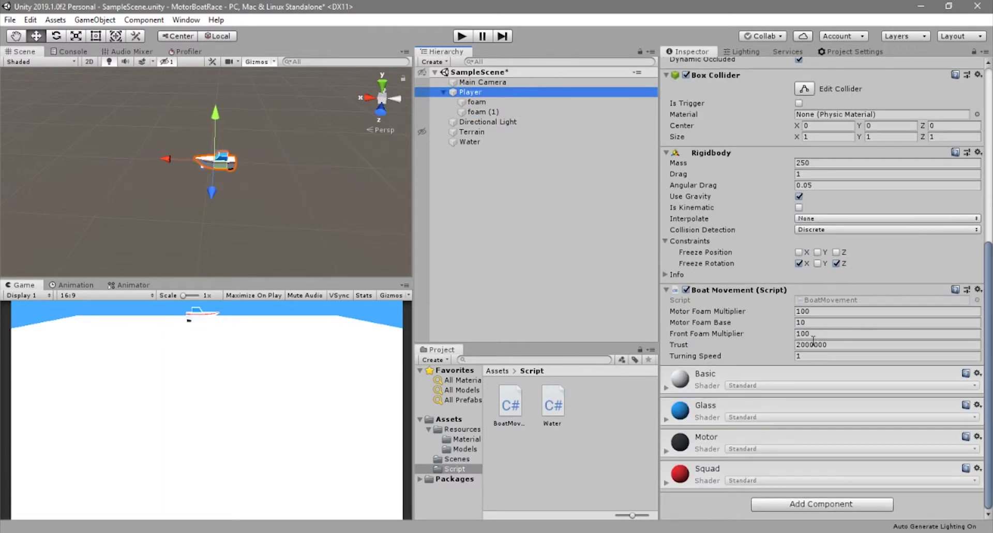
{"action": "left_click", "coordinate": [814, 332]}
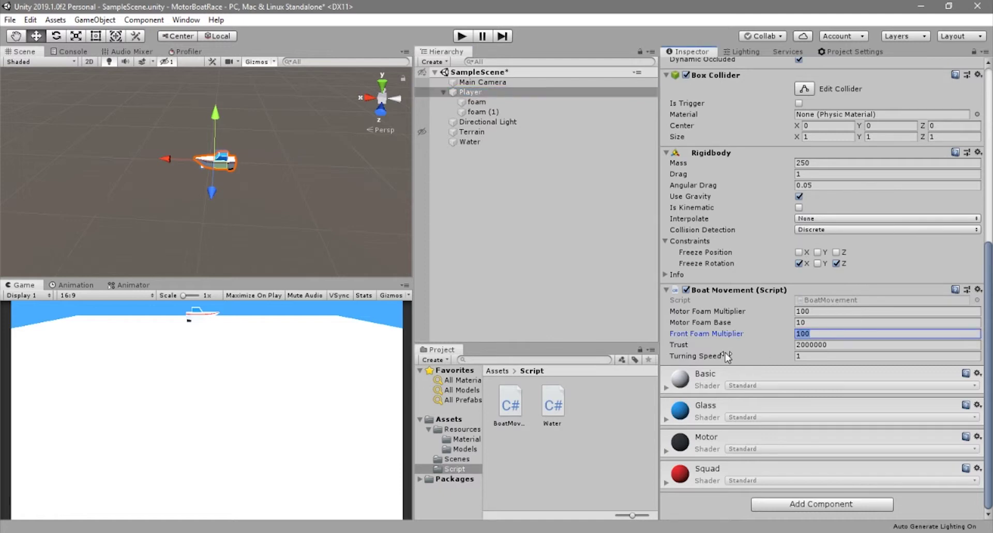
Run the scene again and steer the boat through alternating curves to examine the foam trails with the reduced front emission.
{"action": "left_click", "coordinate": [460, 35]}
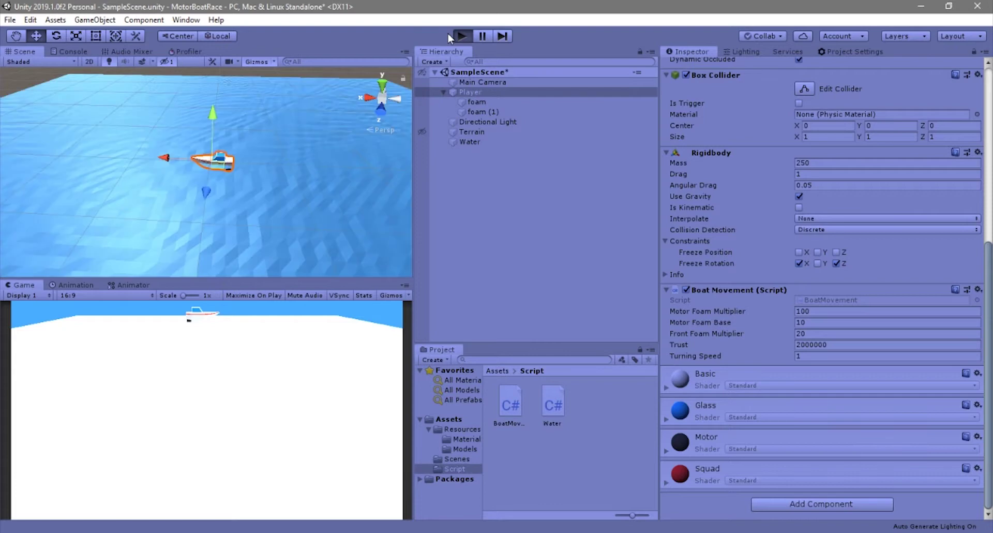
{"action": "key", "text": "w"}
{"action": "key", "text": "d"}
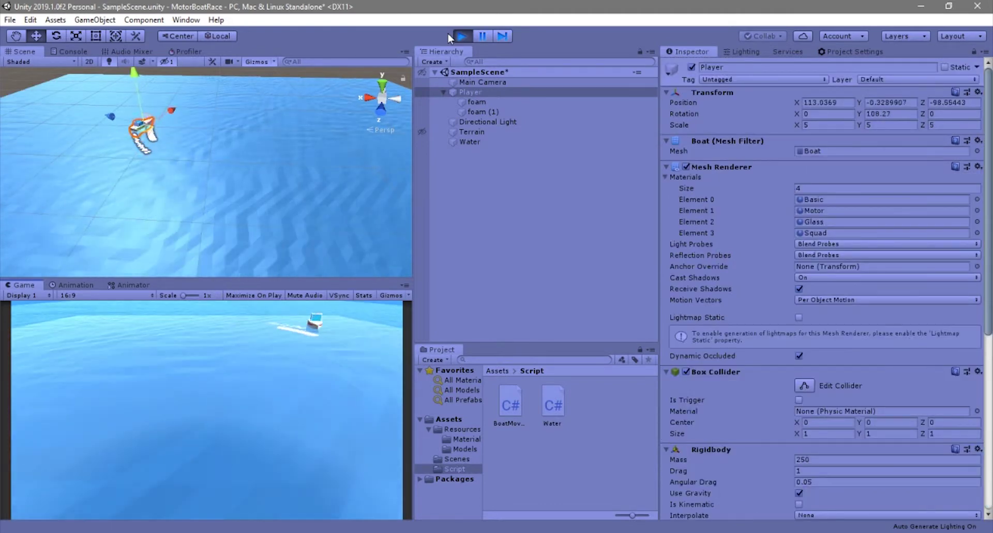
{"action": "key", "text": "Up"}
{"action": "key", "text": "Right"}
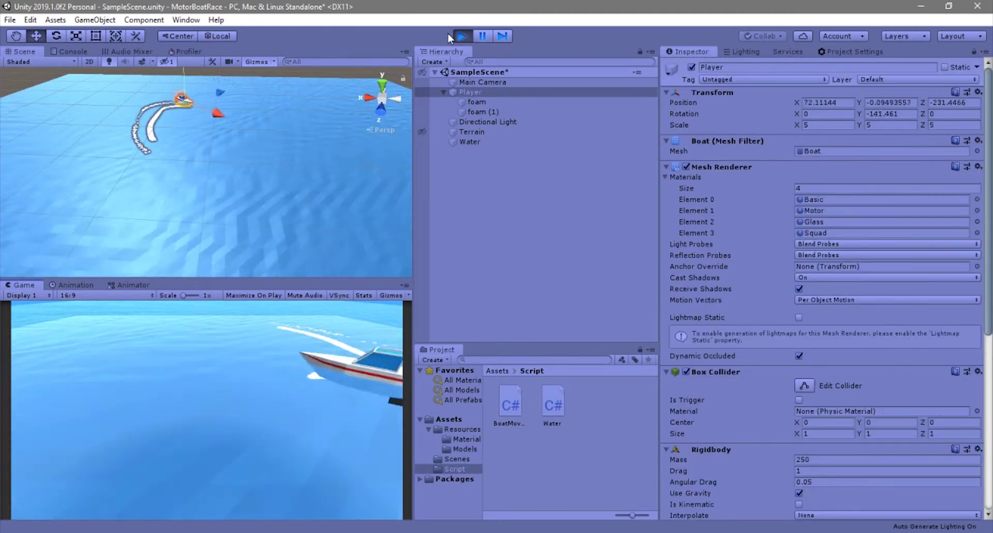
{"action": "key", "text": "w"}
{"action": "key", "text": "a"}
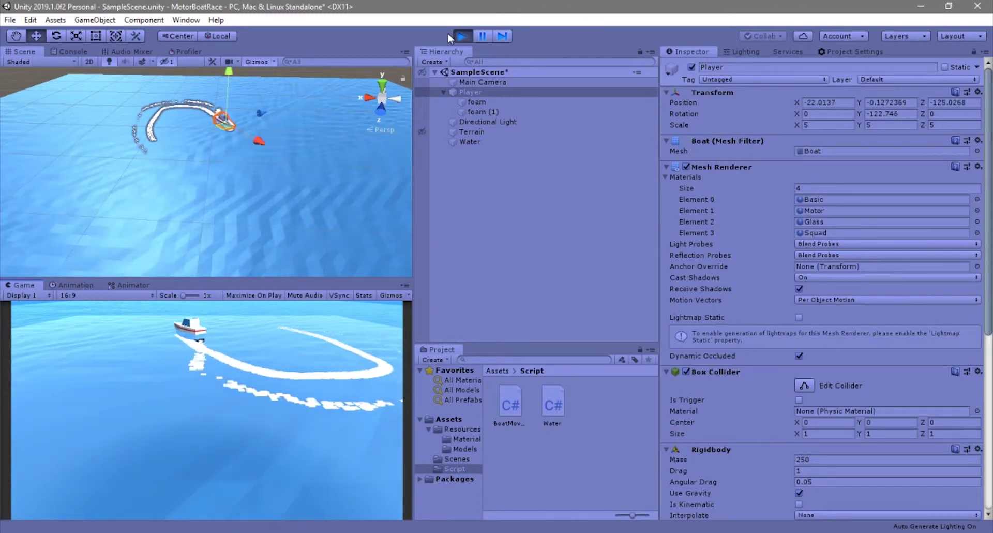
{"action": "key", "text": "Up"}
{"action": "key", "text": "Left"}
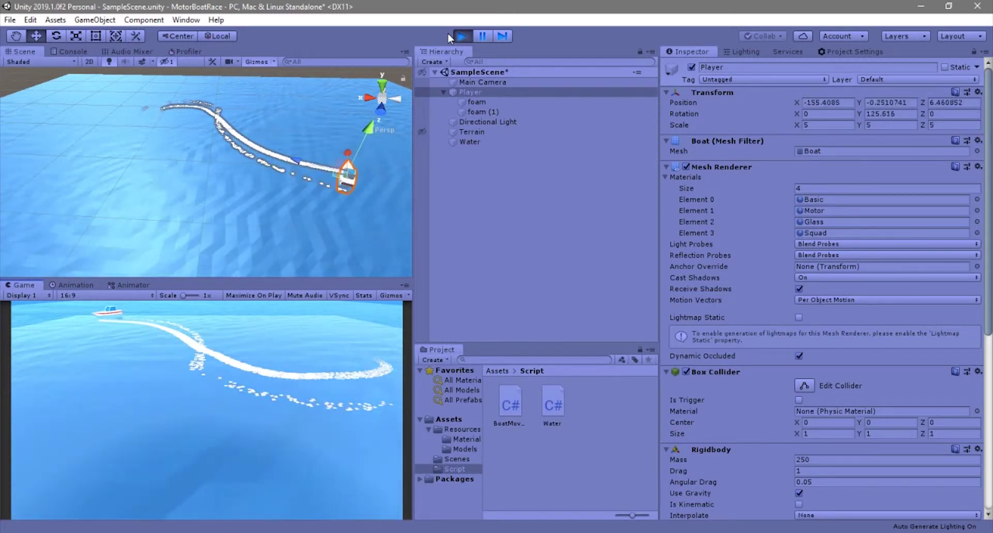
{"action": "key", "text": "Up"}
{"action": "key", "text": "Left"}
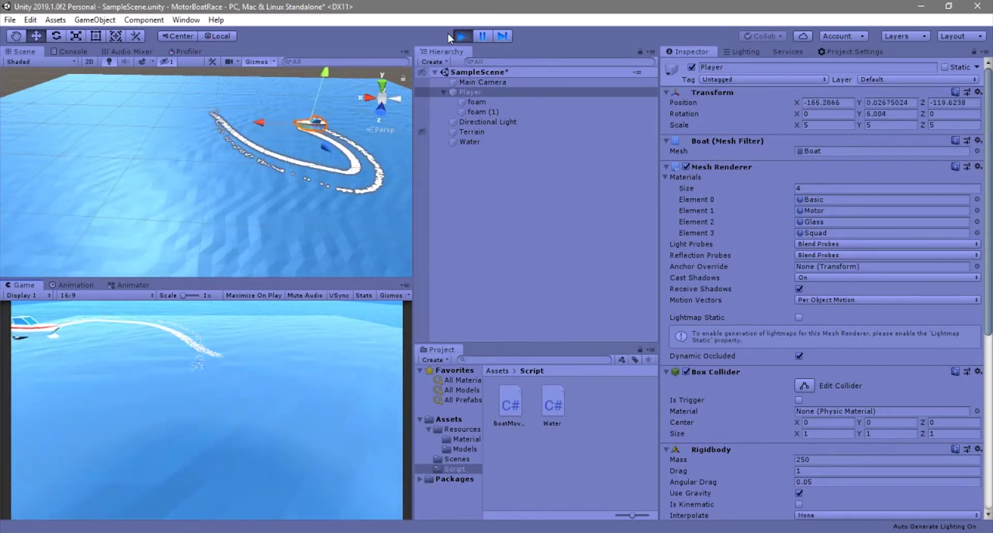
{"action": "key", "text": "d"}
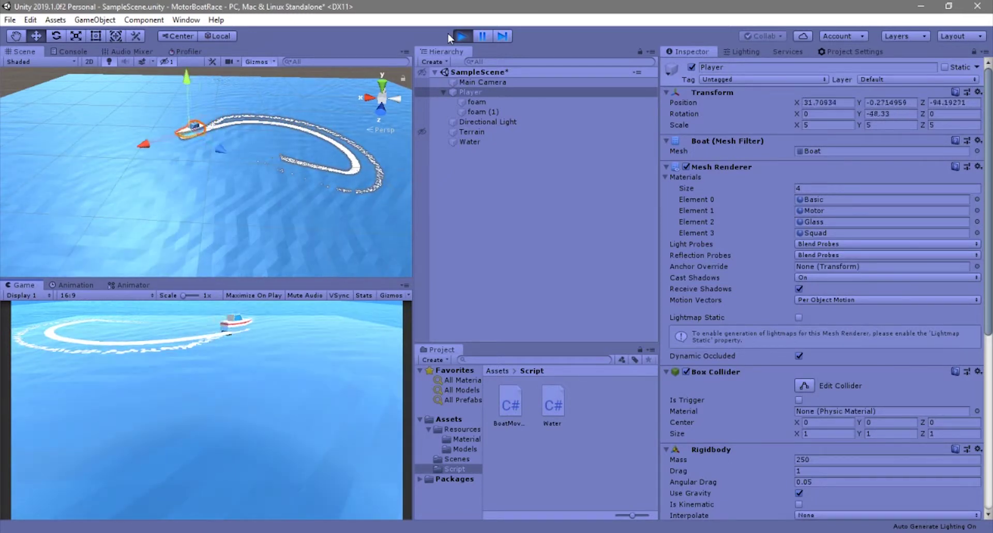
{"action": "key", "text": "Up"}
{"action": "key", "text": "Right"}
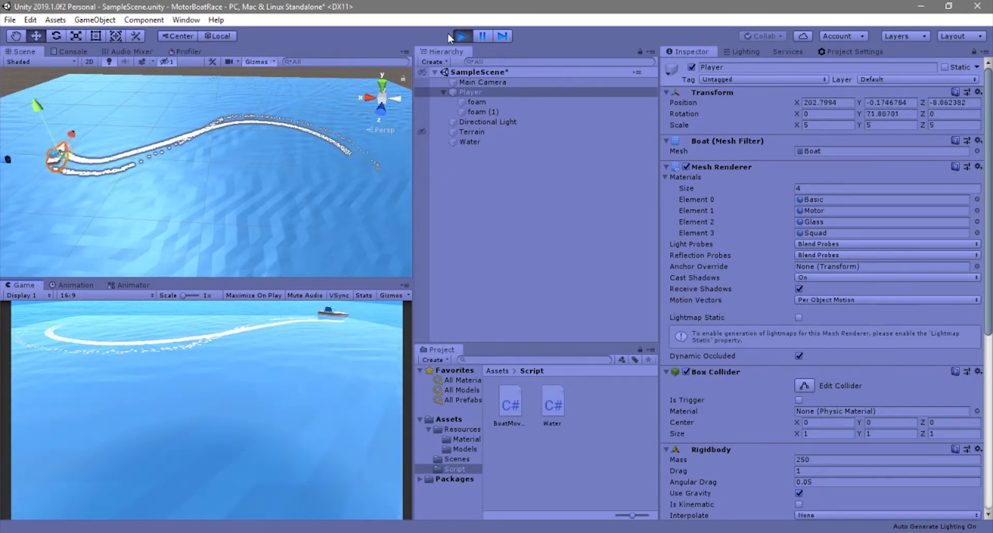
{"action": "key", "text": "Up"}
{"action": "key", "text": "Right"}
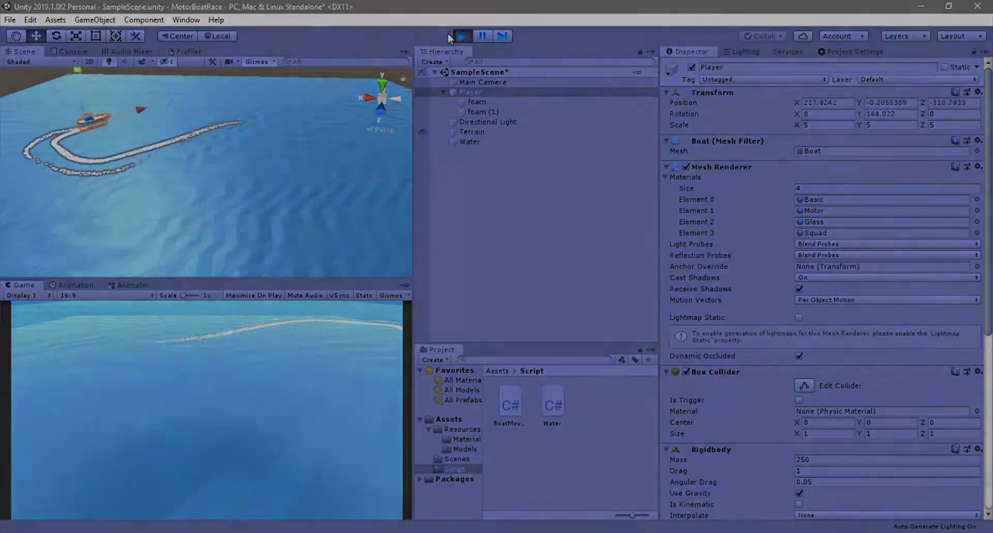